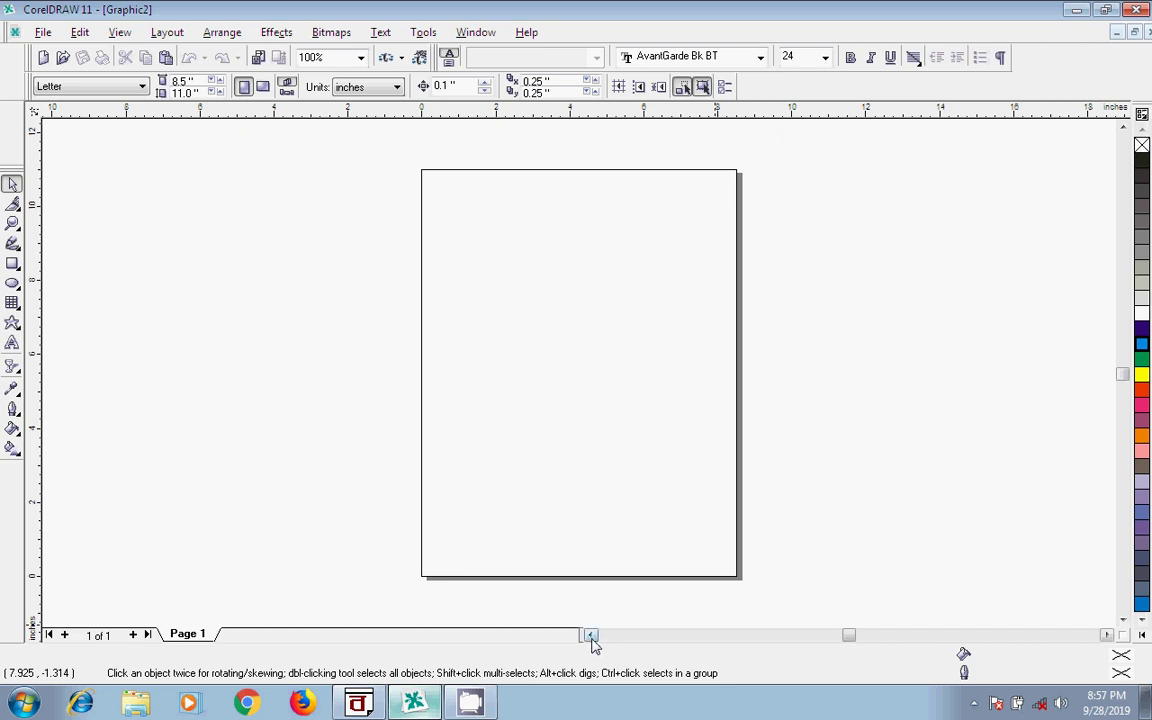
Step: Draw a rectangle about 5.9 by 4.3 inches in the empty area left of the page
drag(591, 636, 589, 634)
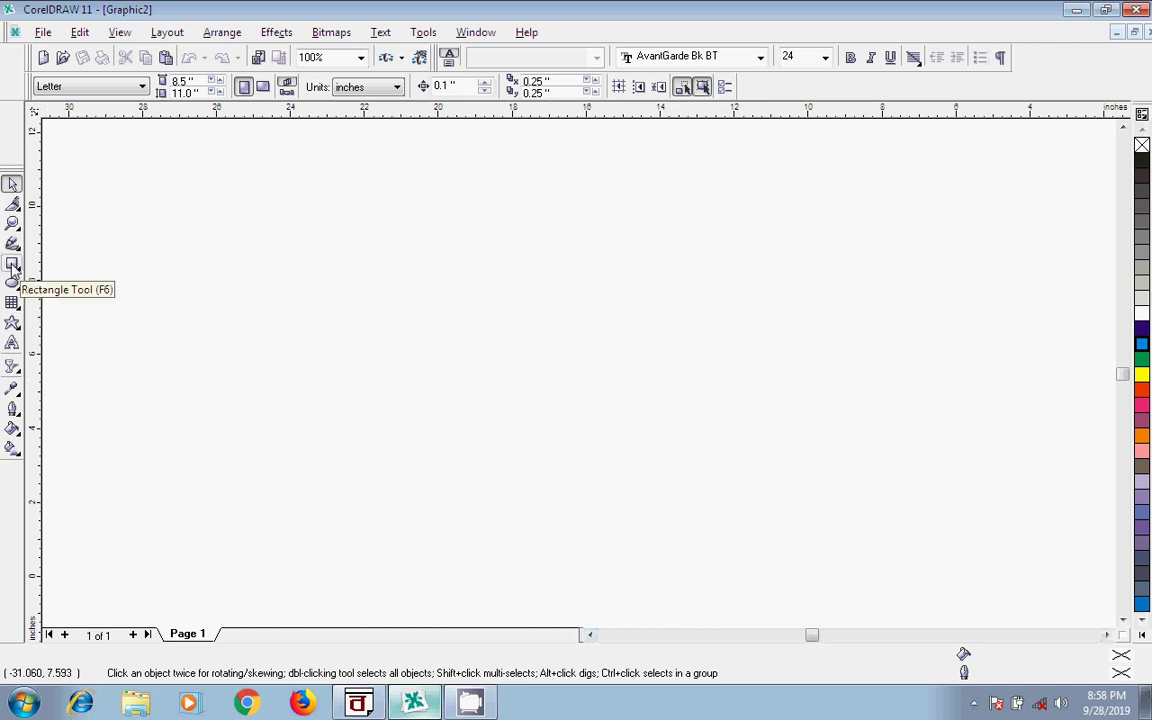
click(12, 266)
drag(126, 170, 345, 327)
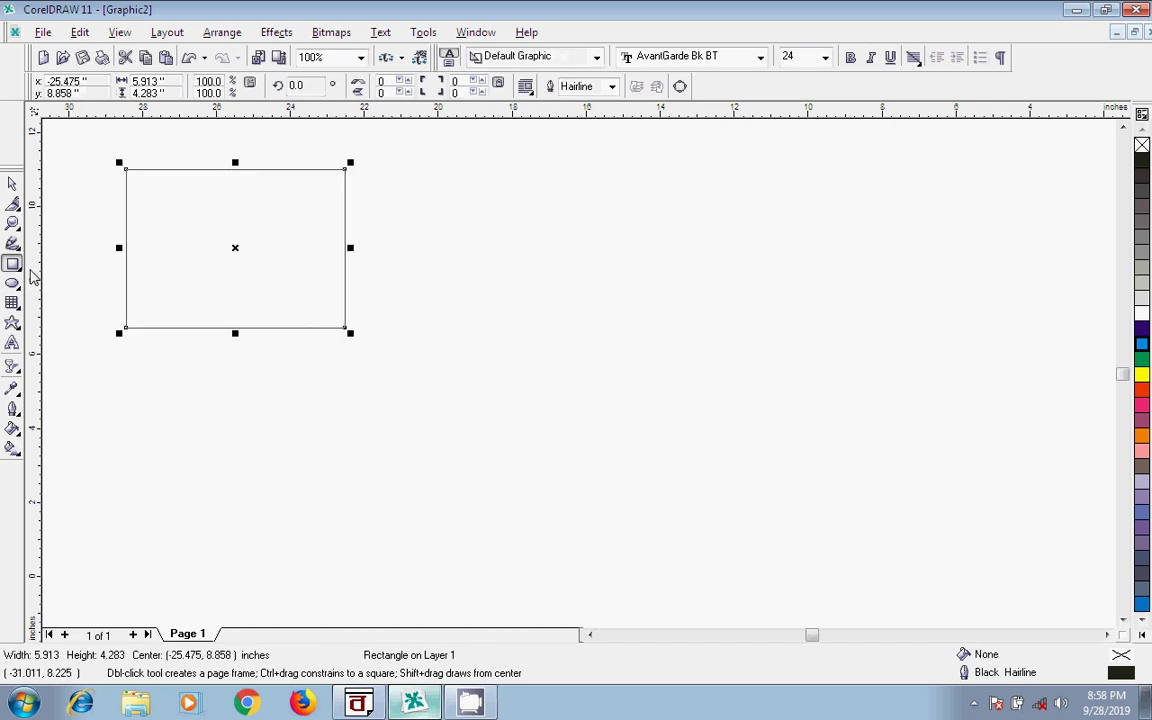
Step: Cut the rectangle diagonally with the Knife tool from its upper-left to lower-right corner and move the upper triangle away
click(12, 205)
click(126, 168)
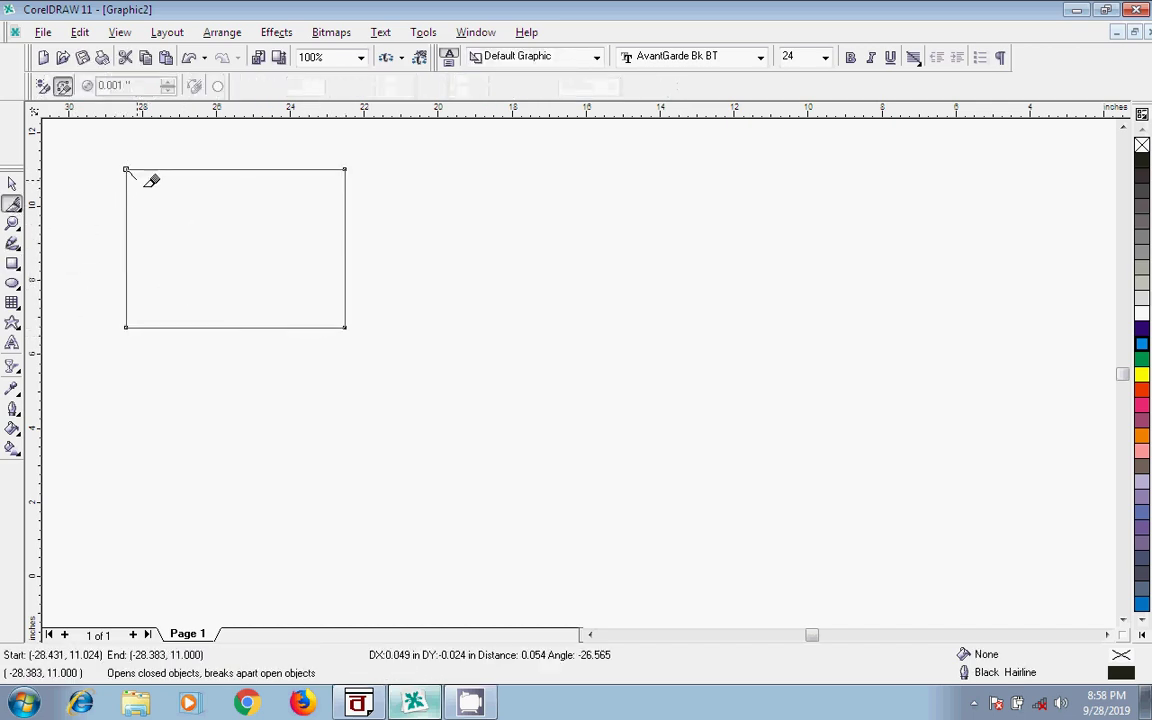
click(345, 326)
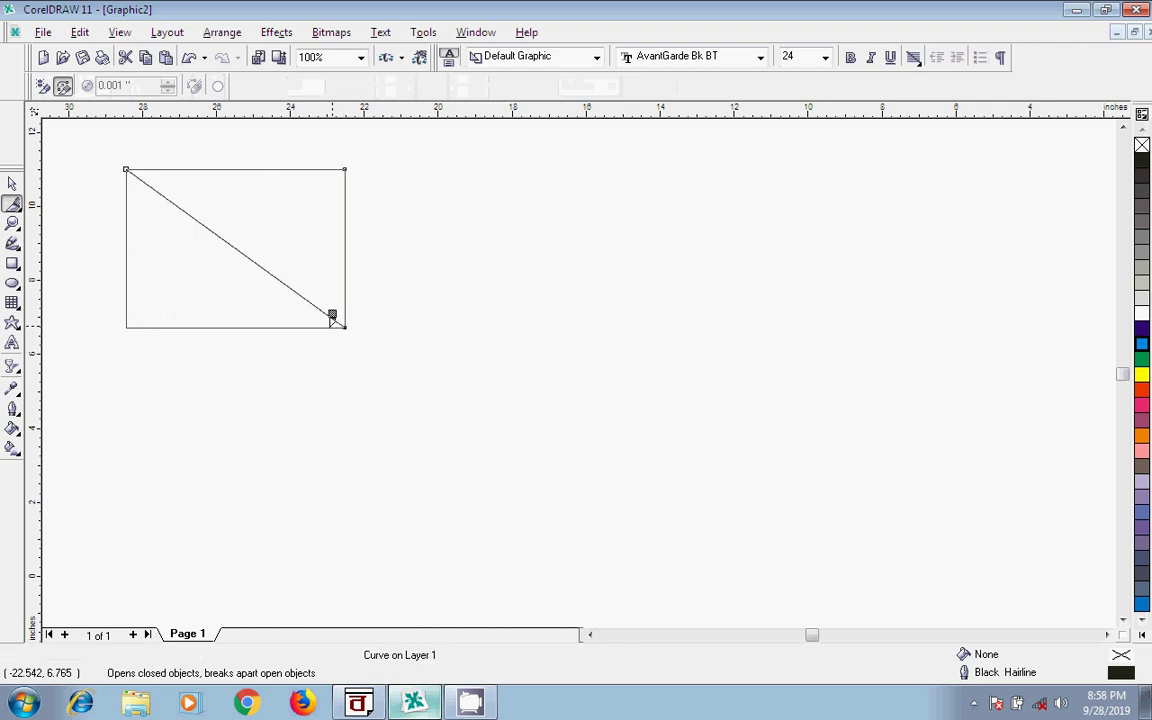
click(12, 183)
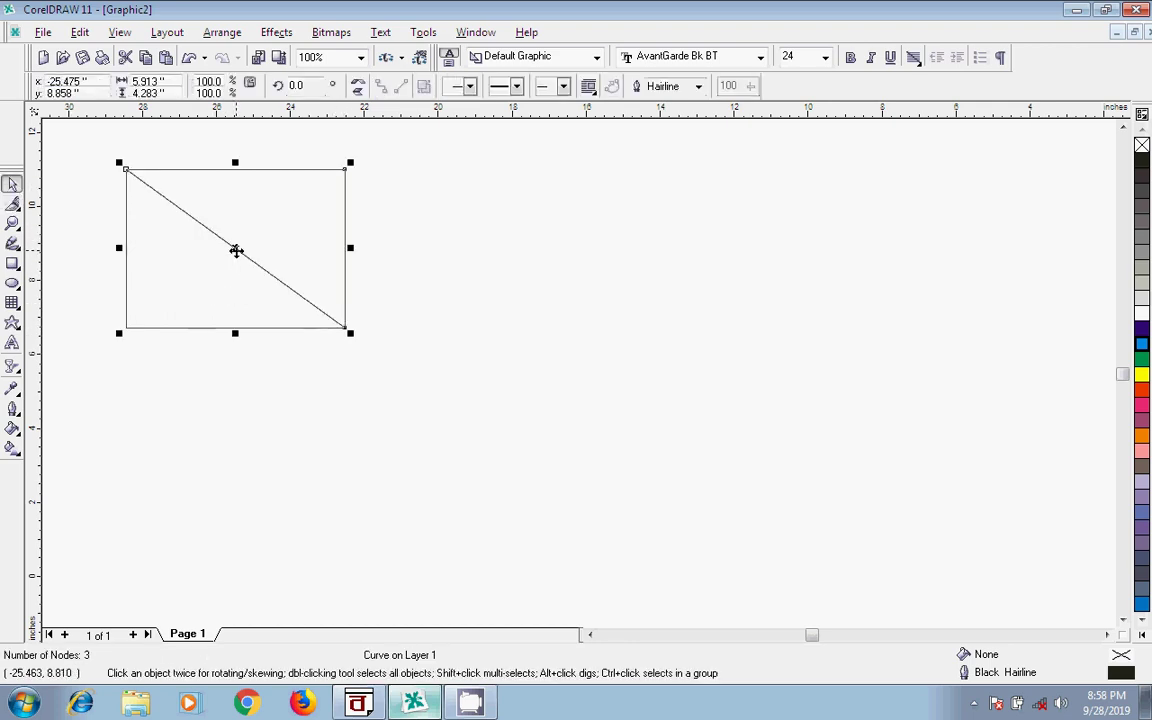
drag(236, 250, 272, 226)
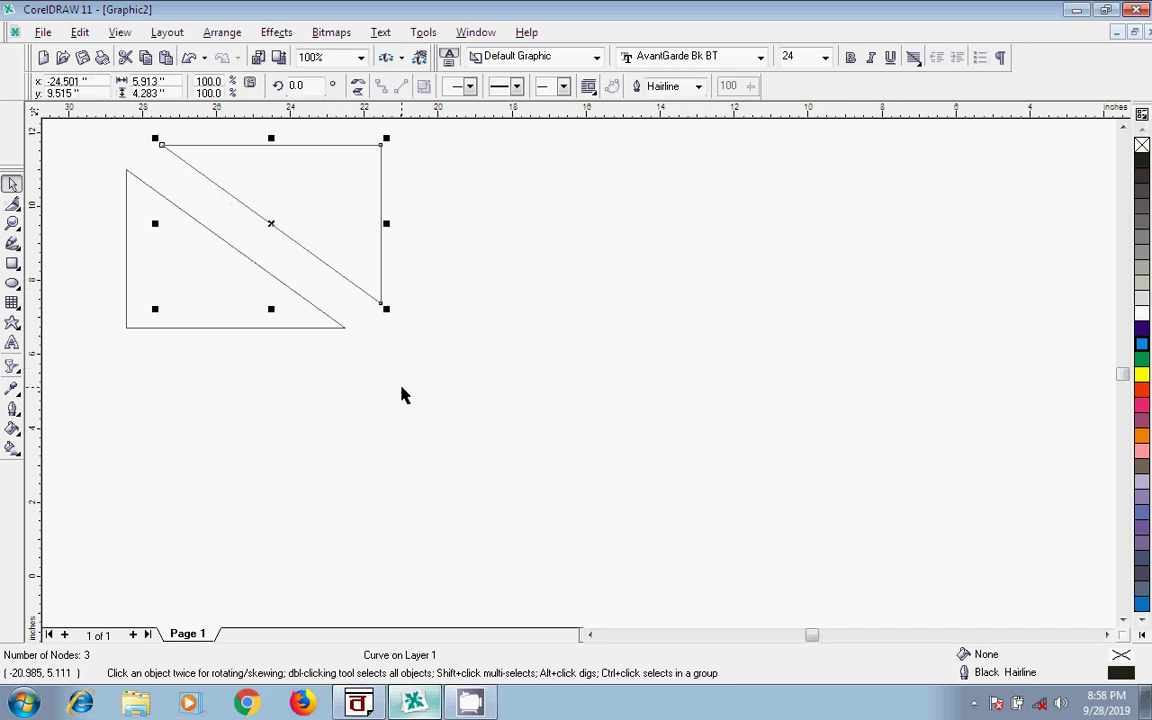
Step: Draw a near-circular ellipse about 7.4 inches across, well to the right of the two triangles
click(12, 283)
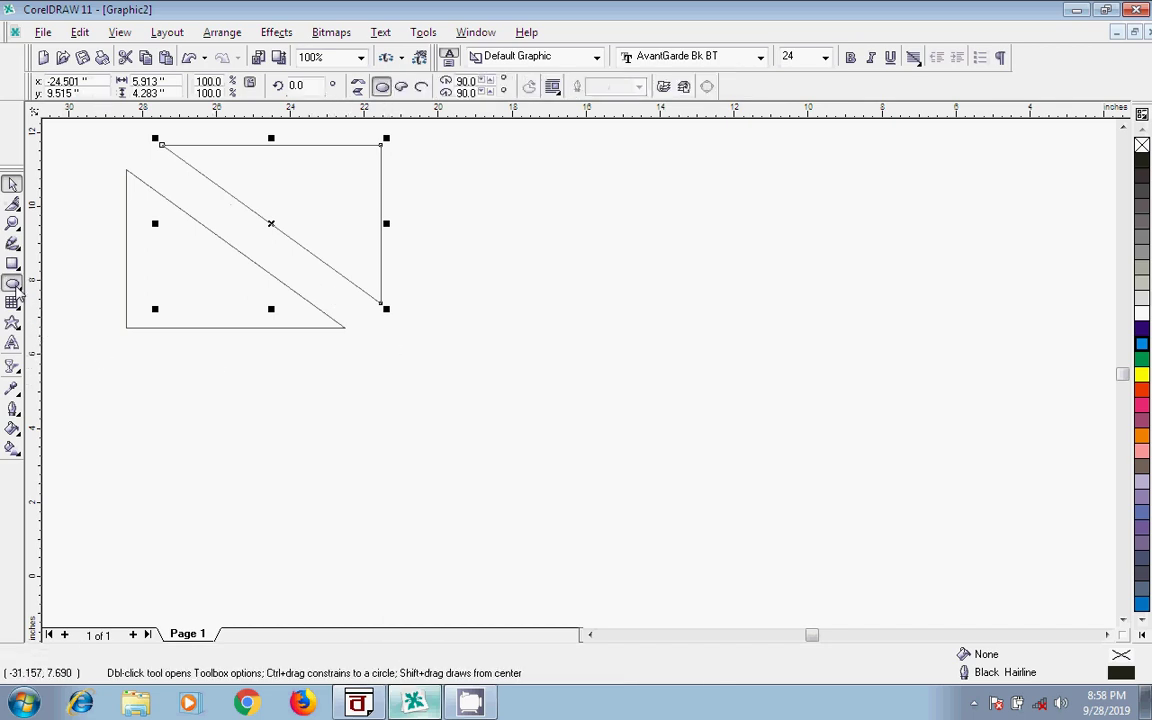
drag(639, 183, 914, 460)
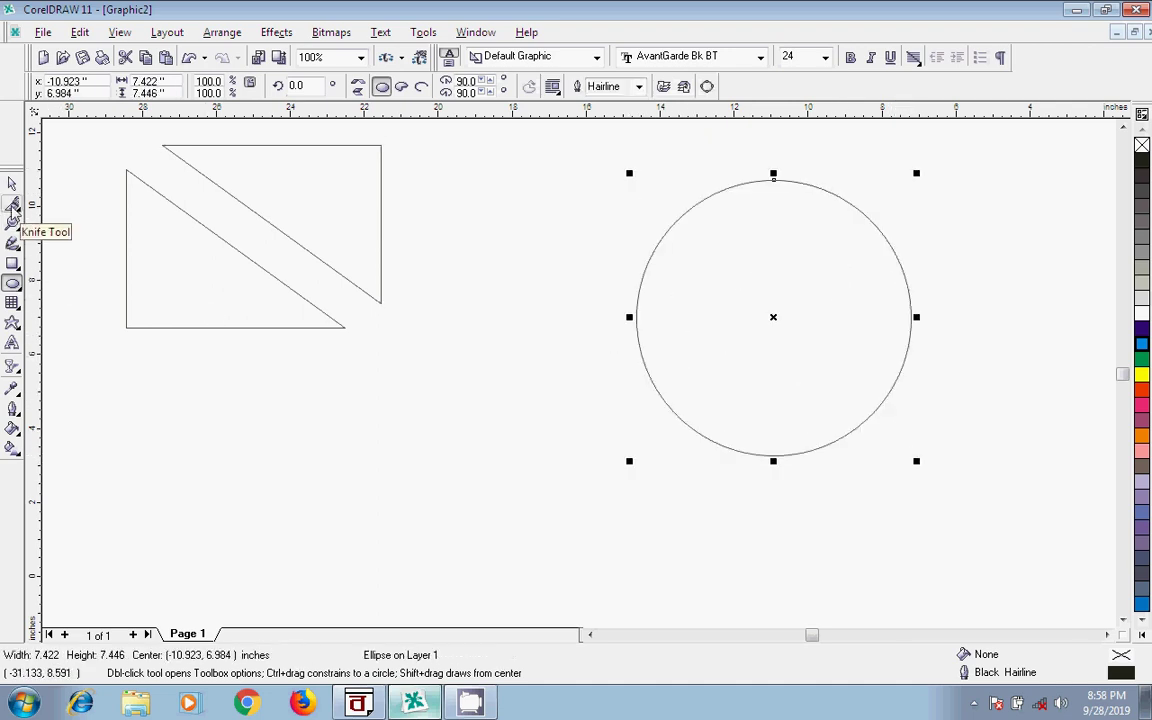
Step: Cut the circle horizontally through its middle with the Knife tool and move the lower half about 1 inch down
click(13, 204)
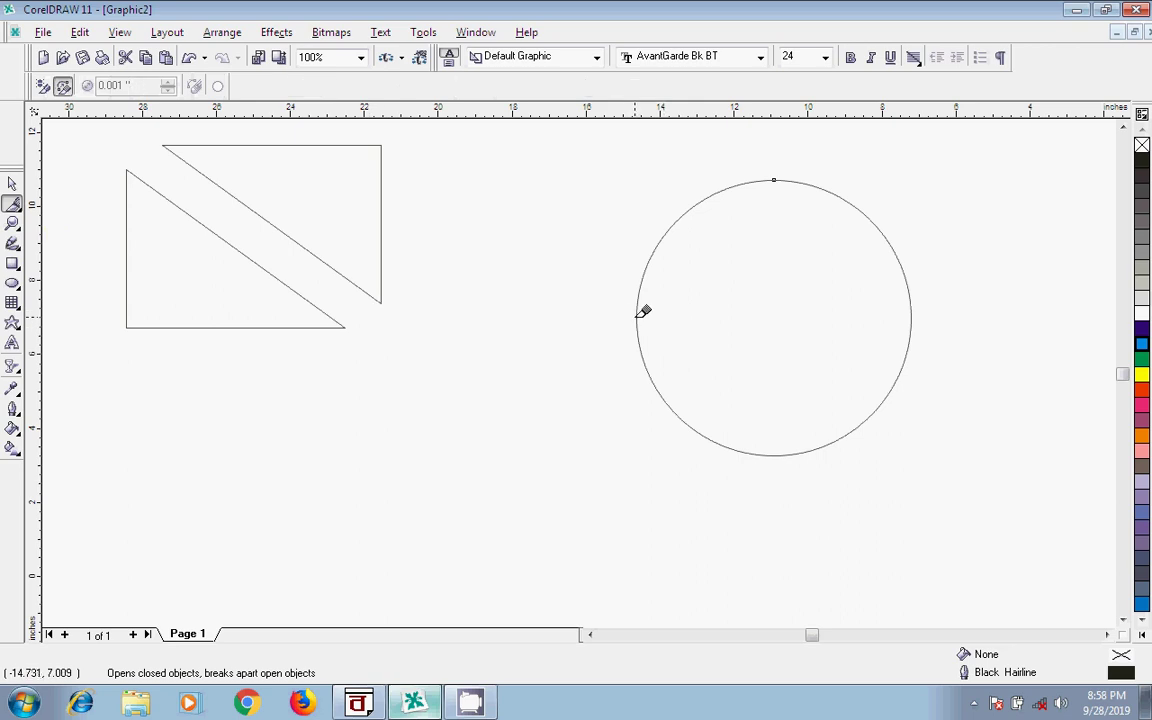
click(637, 316)
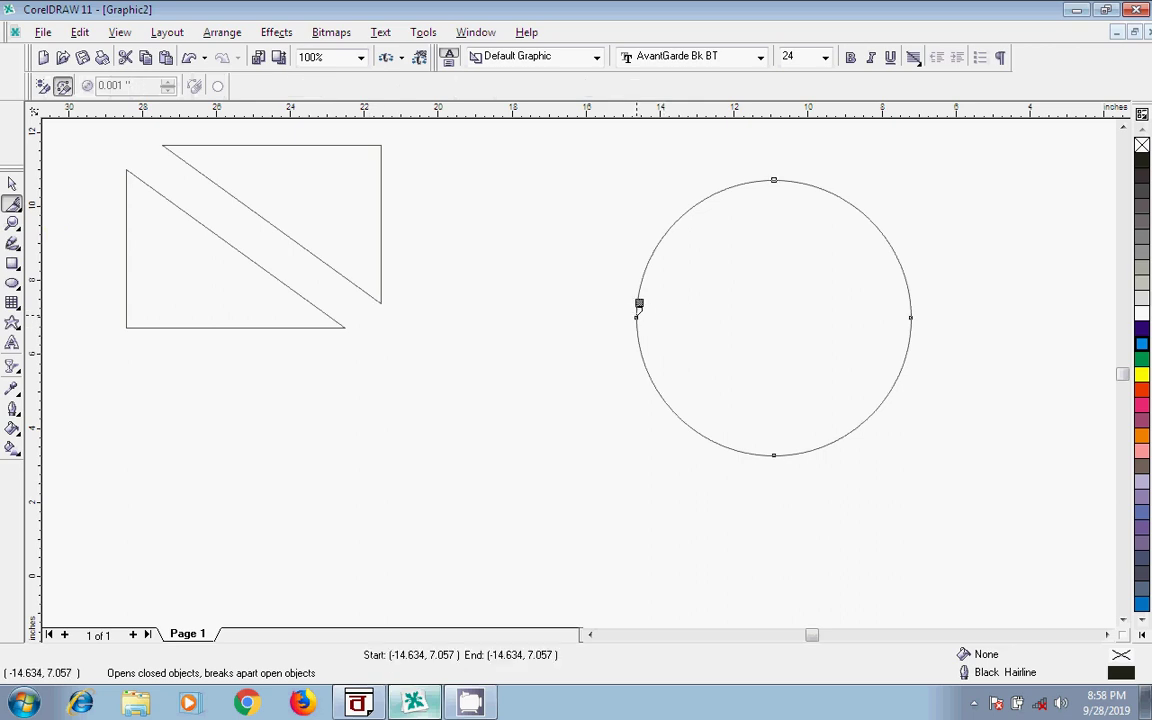
click(911, 317)
click(12, 184)
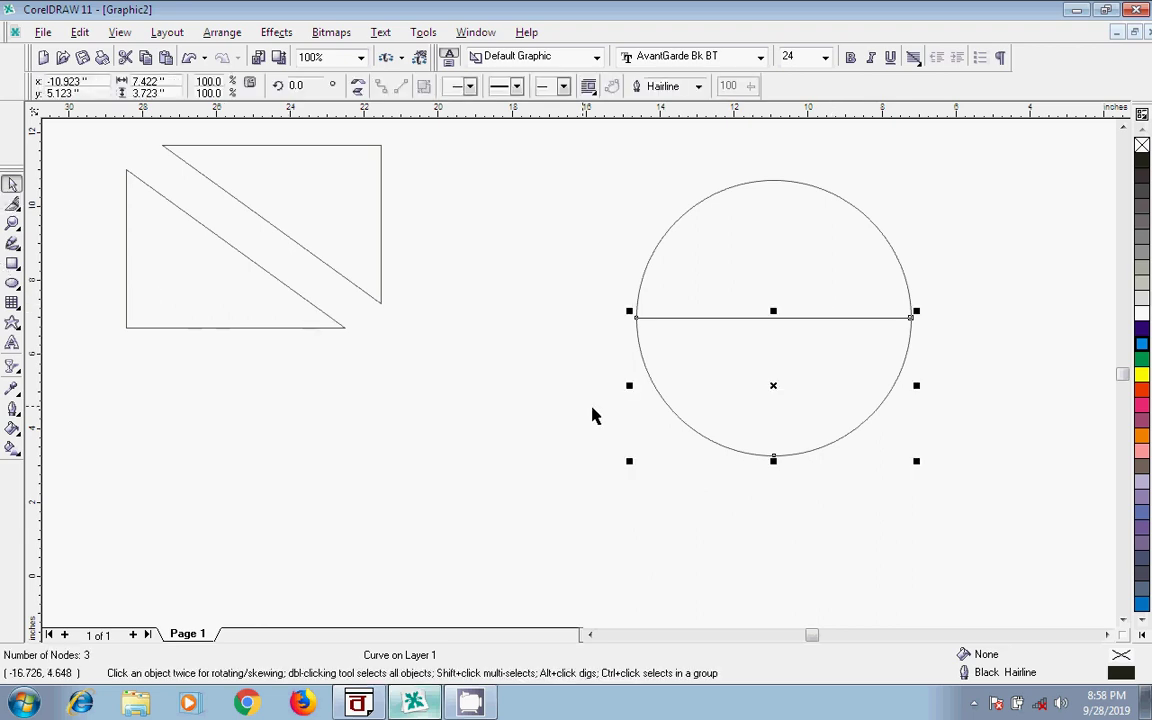
drag(775, 389, 779, 426)
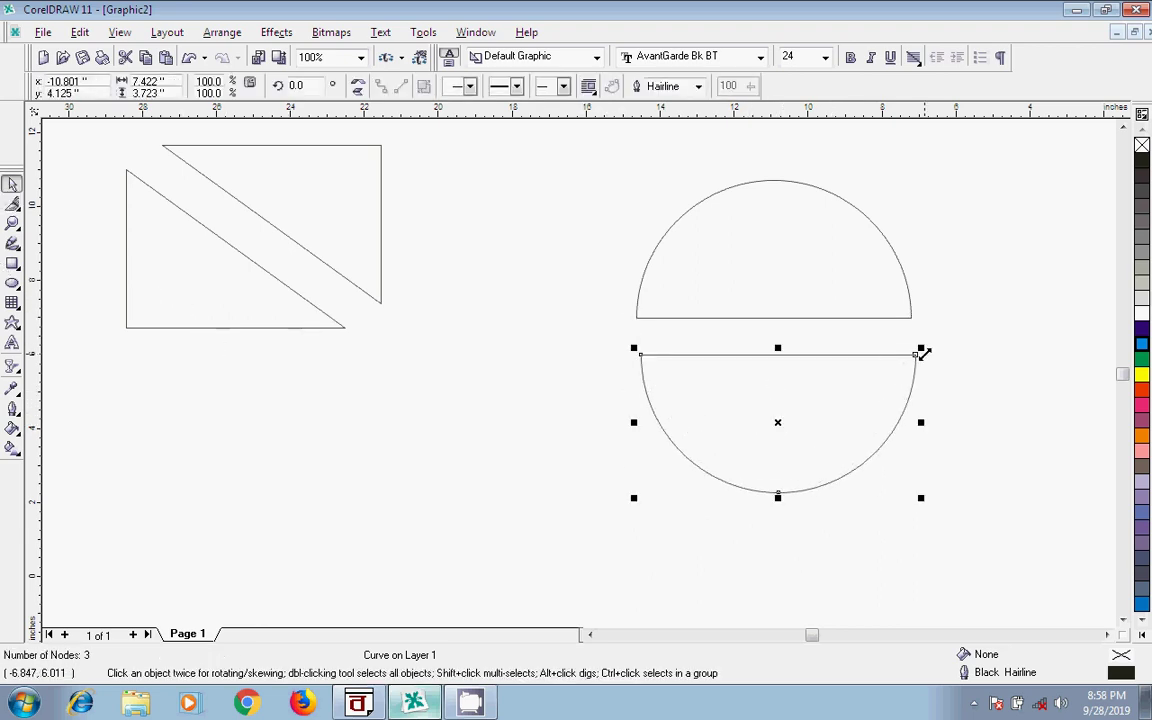
Step: Fill the lower half circle with red and the upper half circle with blue
click(1142, 389)
click(828, 318)
click(1142, 328)
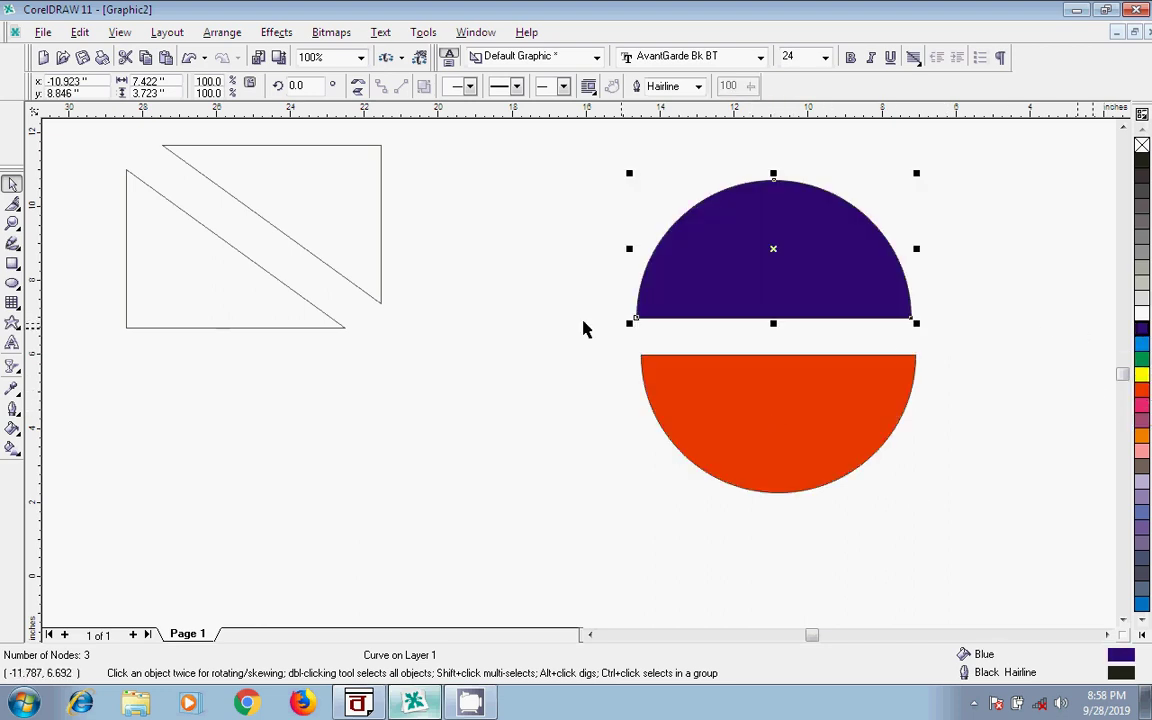
Step: Fill the upper triangle with magenta and the lower triangle with yellow
click(283, 232)
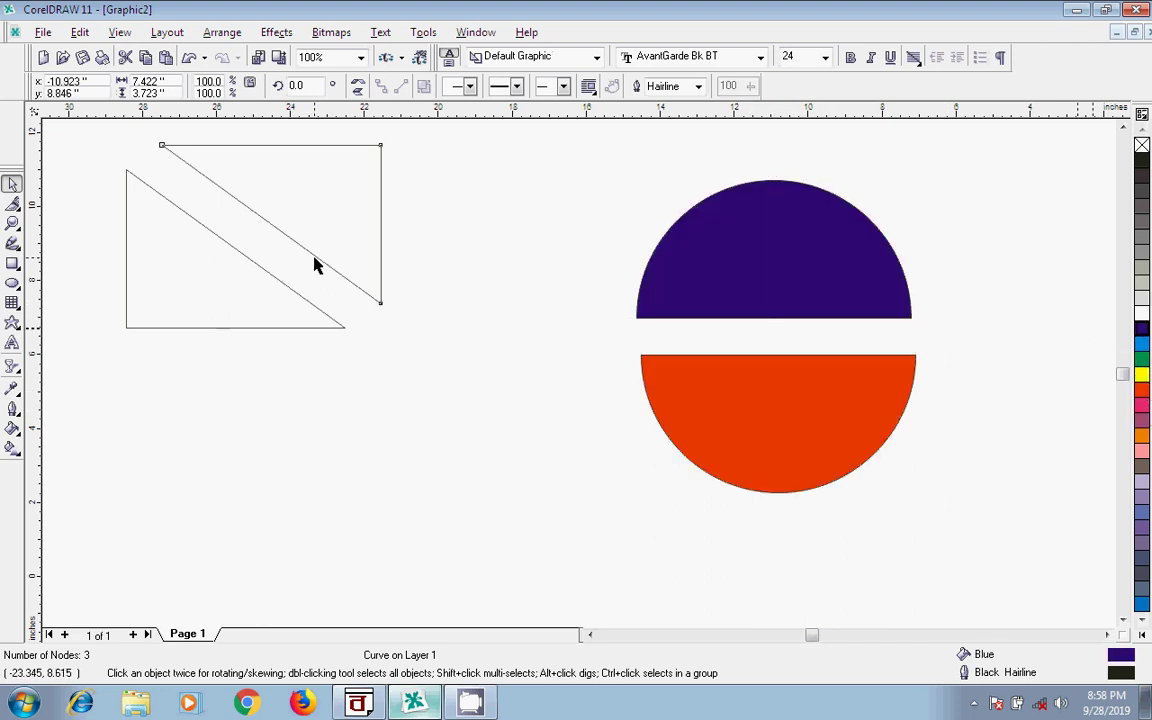
click(1142, 406)
click(290, 326)
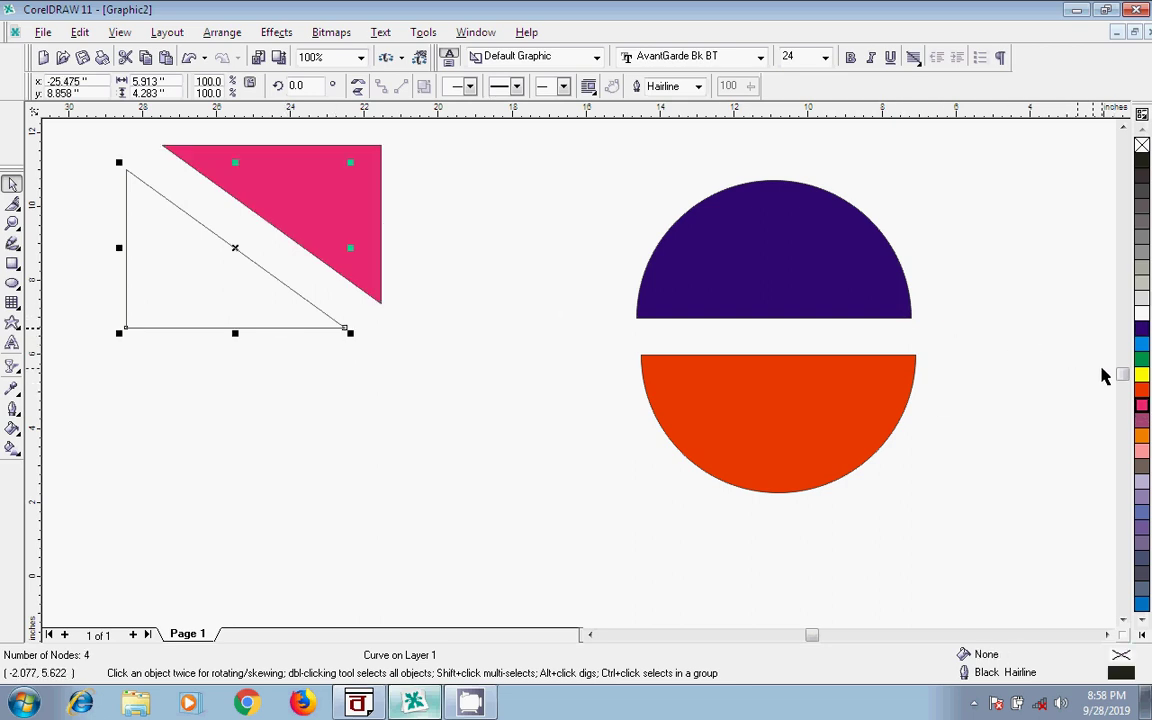
click(1142, 374)
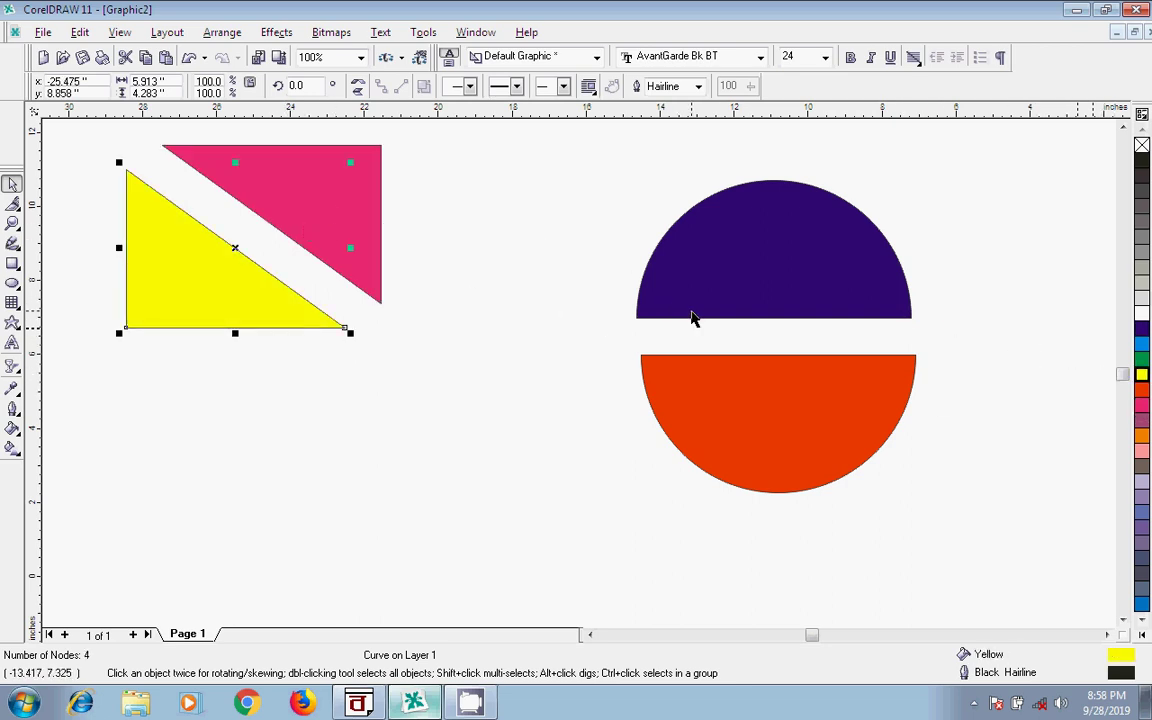
Step: Select both triangles and both half circles together and cut them from the drawing
drag(86, 133, 977, 527)
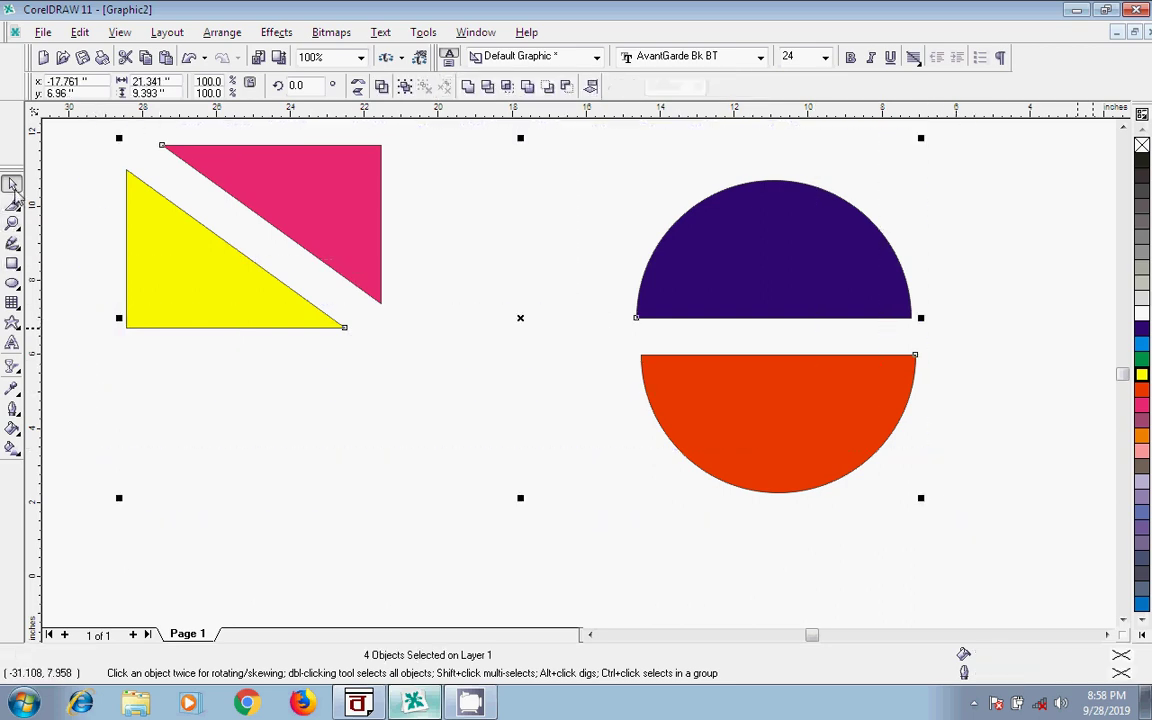
click(125, 57)
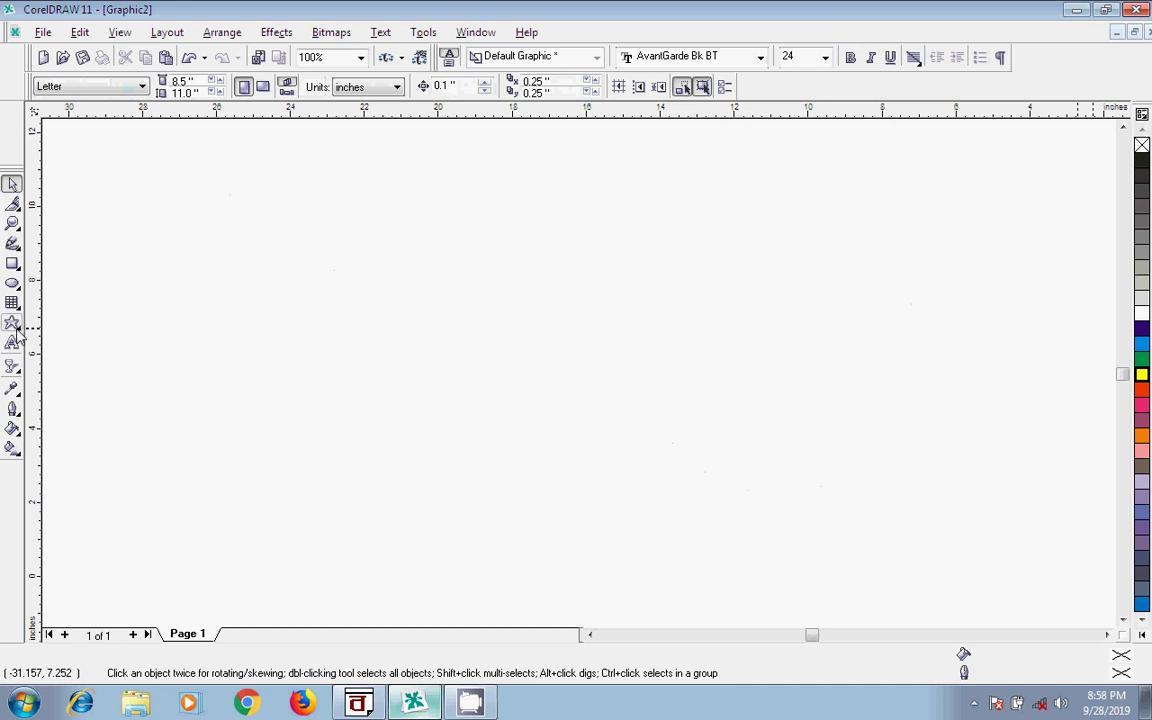
Step: Draw a rectangle about 13.6 by 8.9 inches, round its corners to 10, and fill it with cyan
click(12, 263)
drag(308, 195, 811, 521)
drag(812, 202, 796, 204)
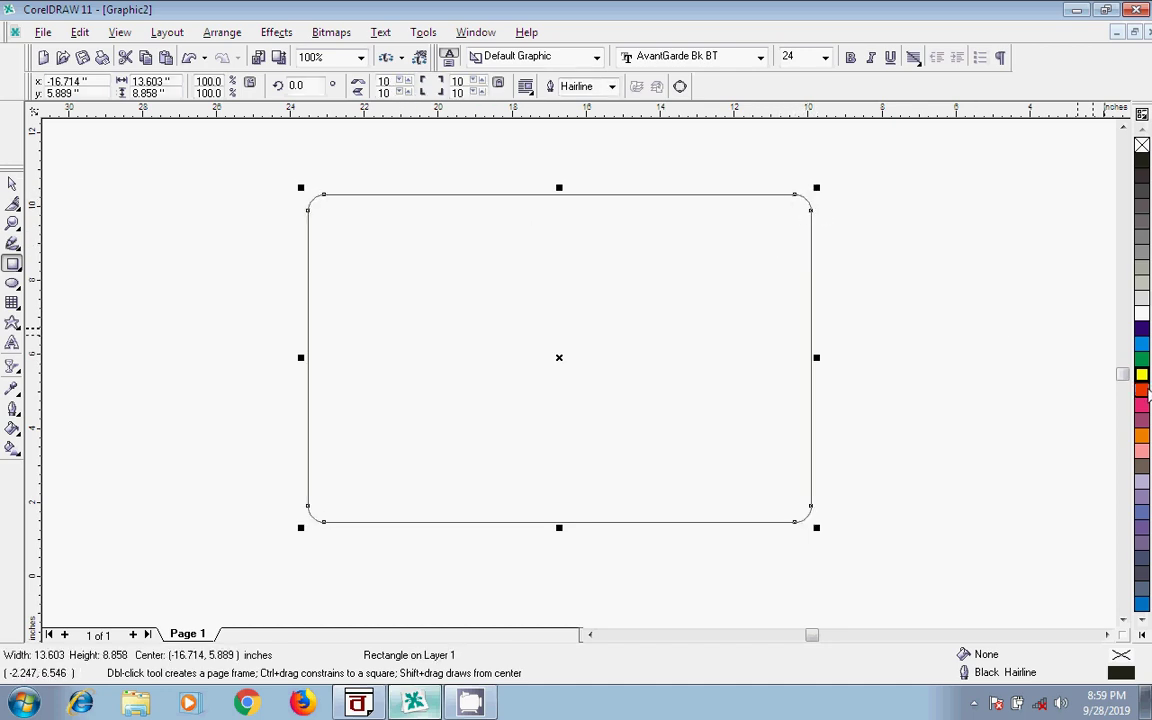
click(1140, 345)
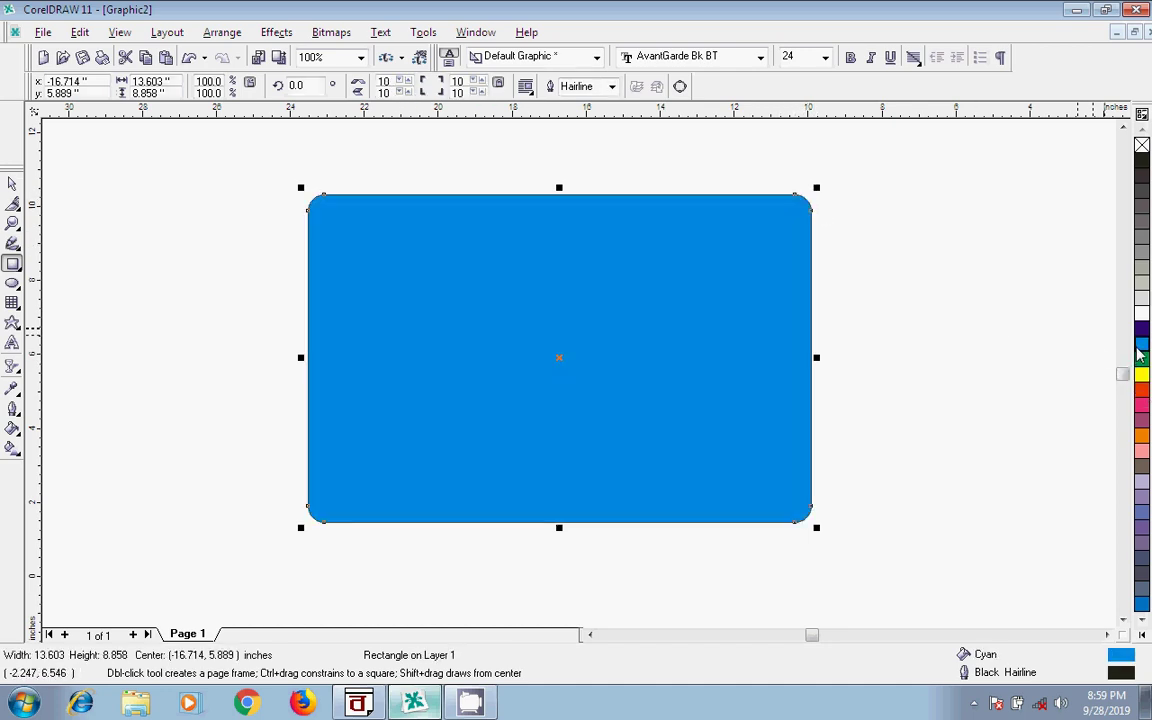
Step: Add the artistic text "Computer Bangla" just below the cyan rectangle
click(13, 345)
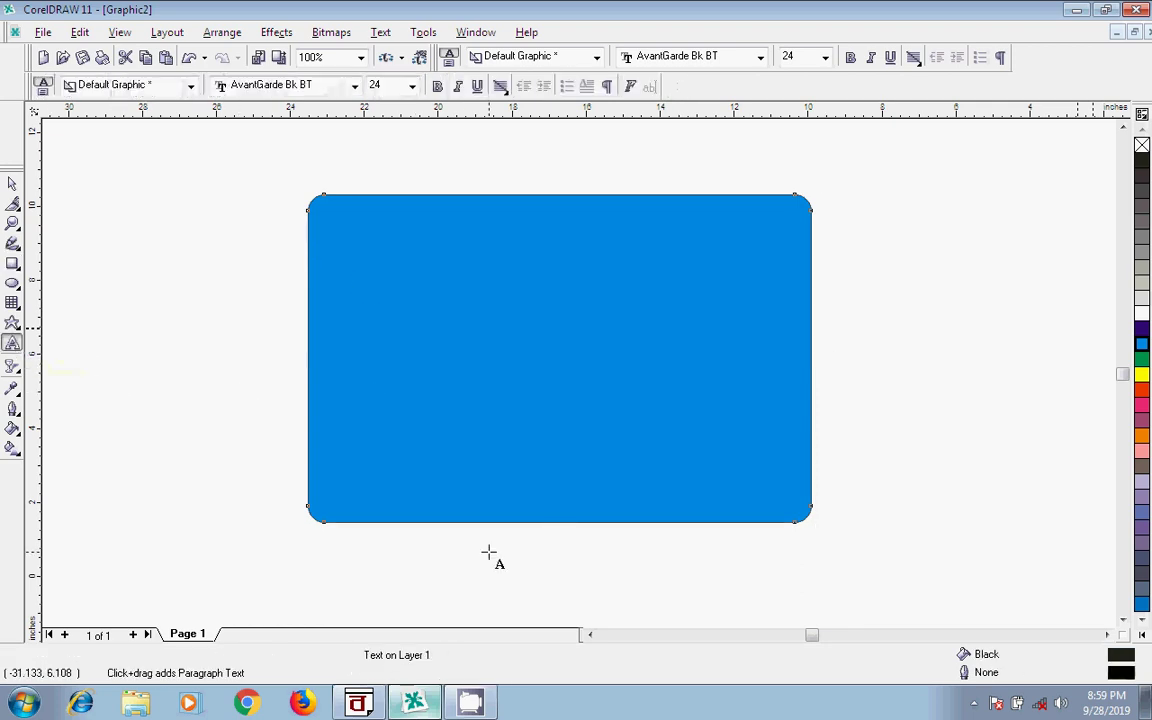
click(354, 570)
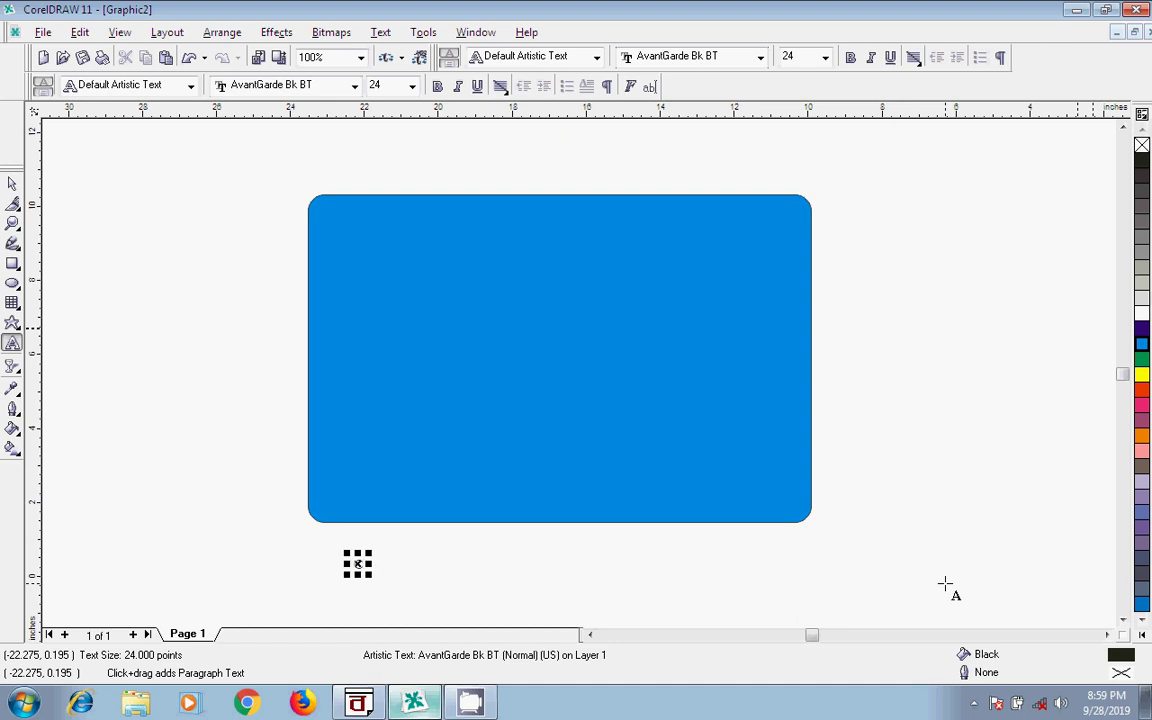
text(Compl)
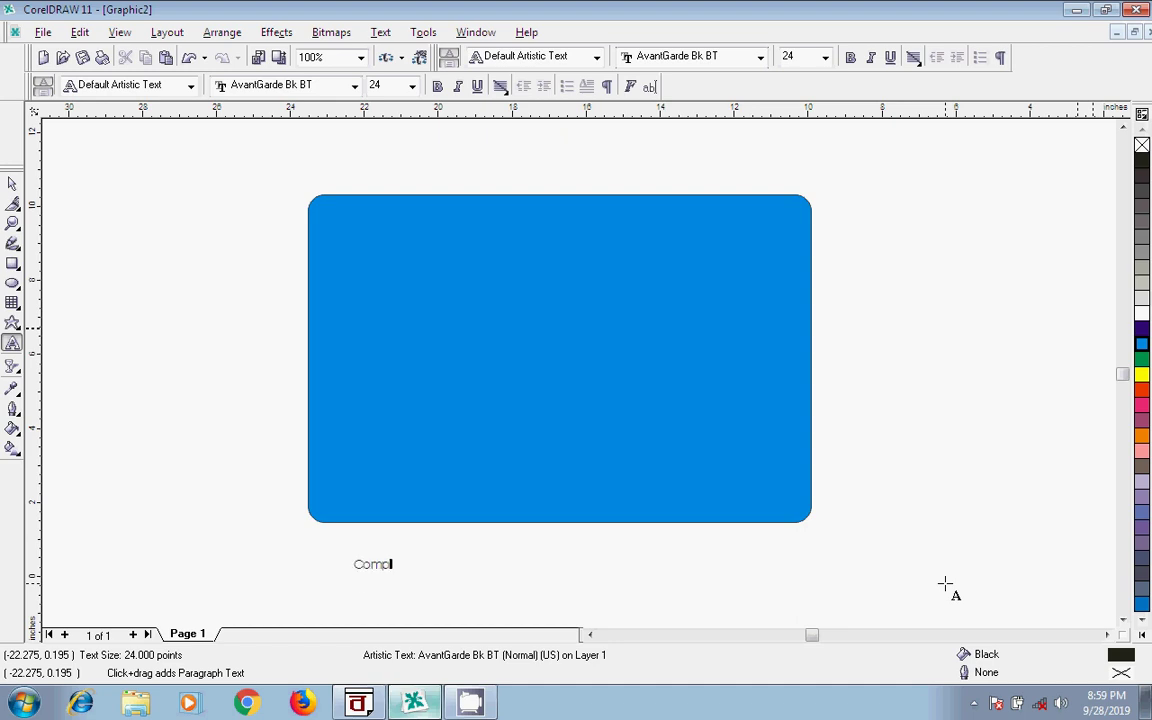
key(BackSpace)
text(B)
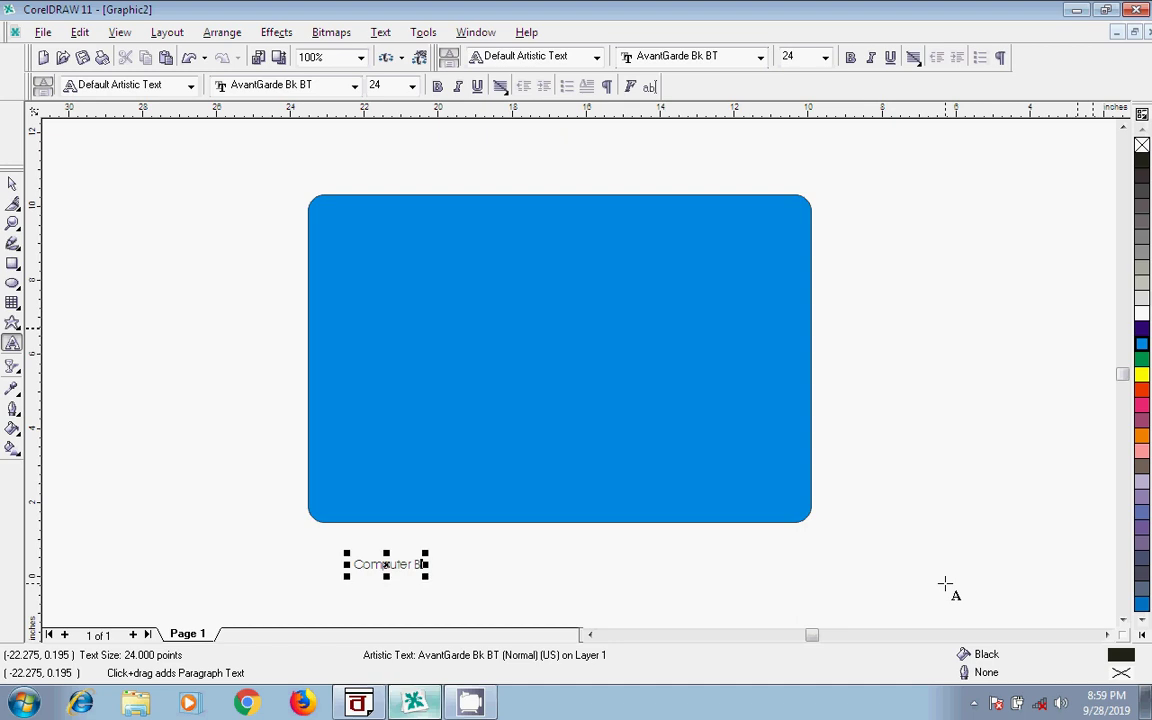
text(angla)
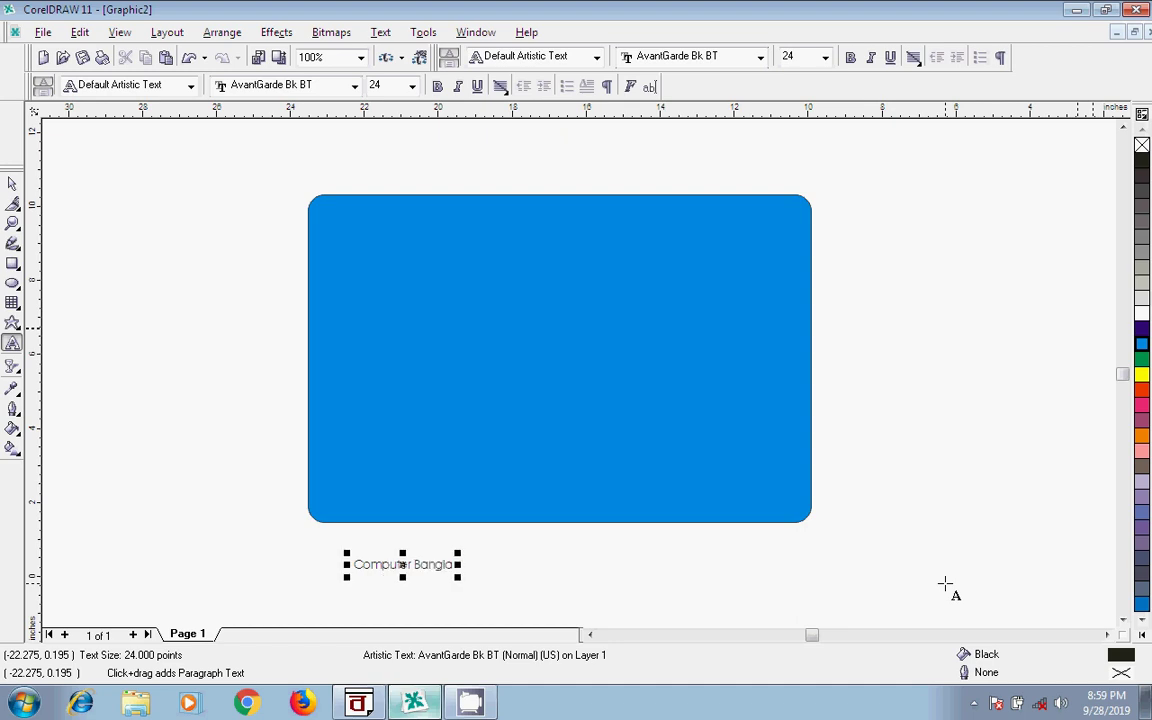
click(12, 183)
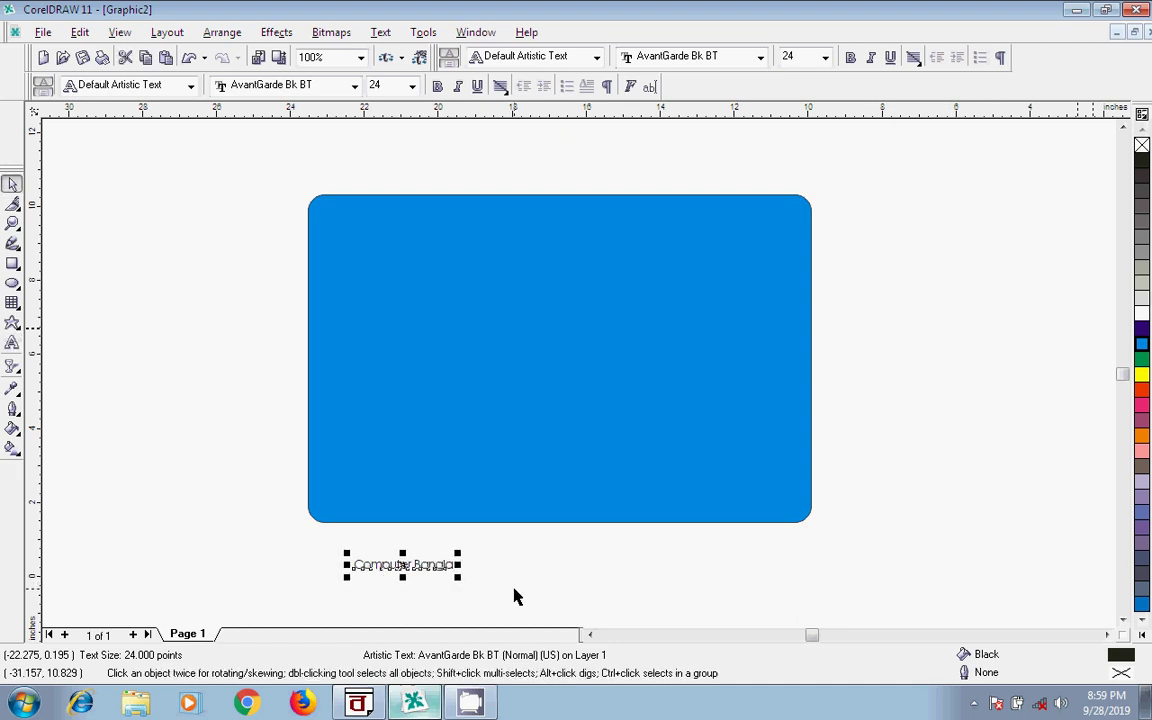
Step: Enlarge the "Computer Bangla" text to about 108 points and place it across the upper part of the cyan rectangle
drag(456, 551, 700, 524)
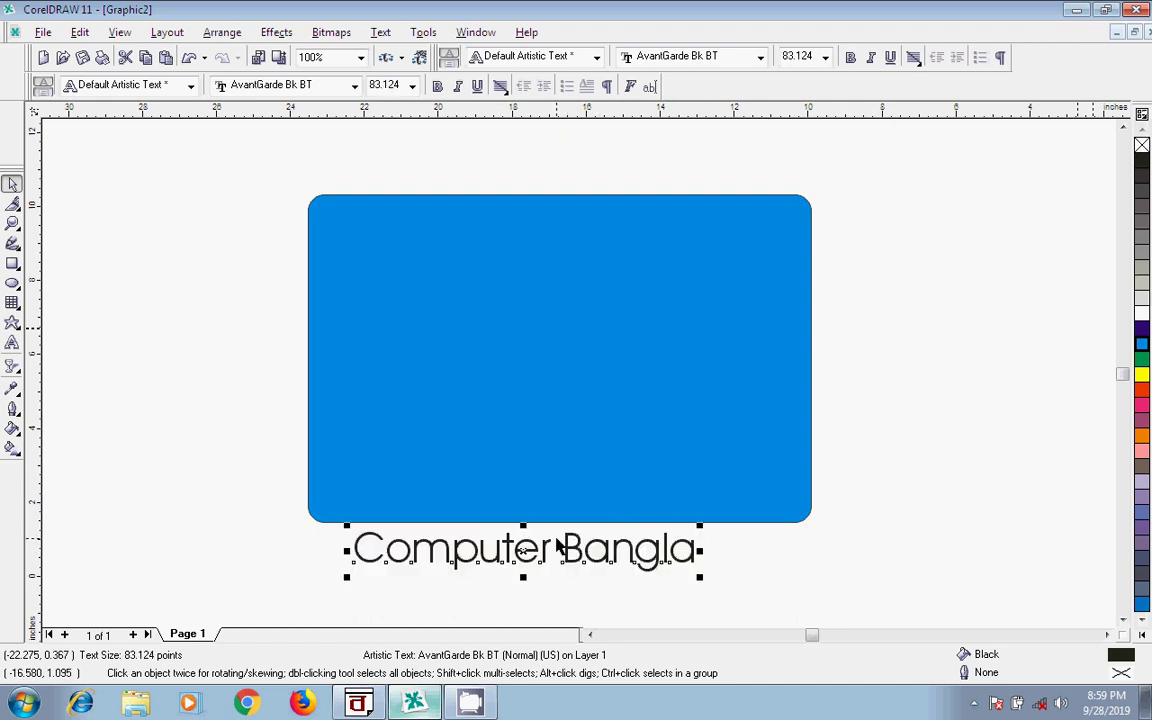
drag(523, 549, 523, 312)
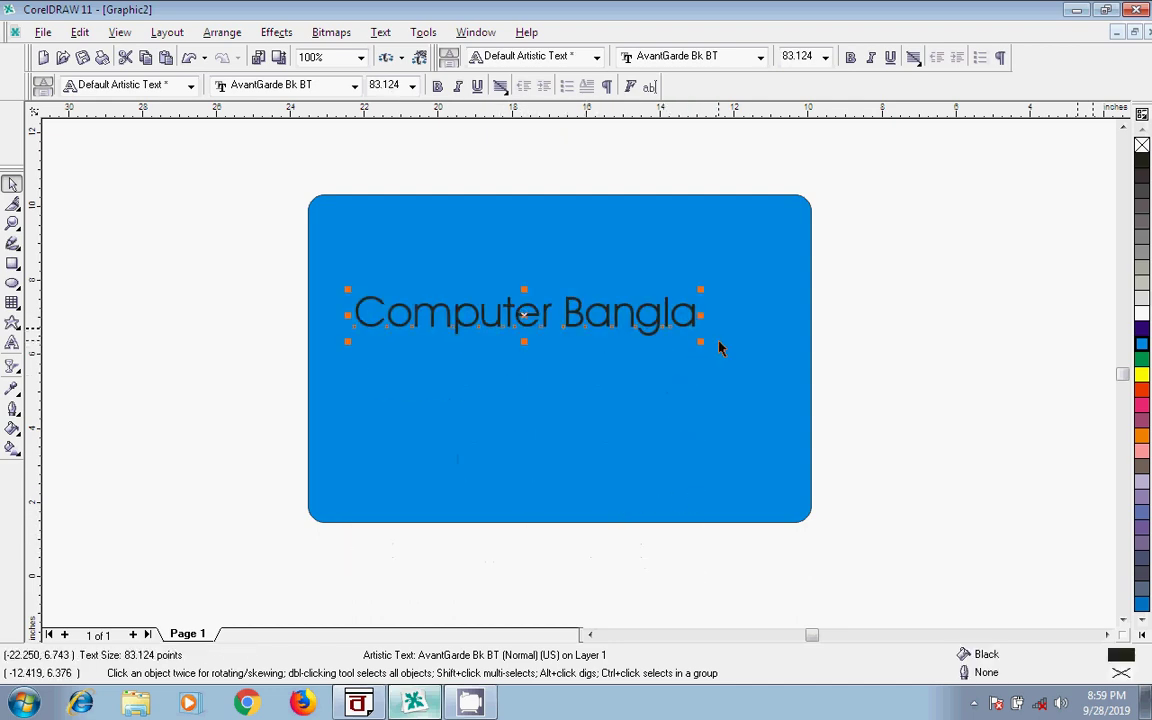
drag(703, 341, 768, 345)
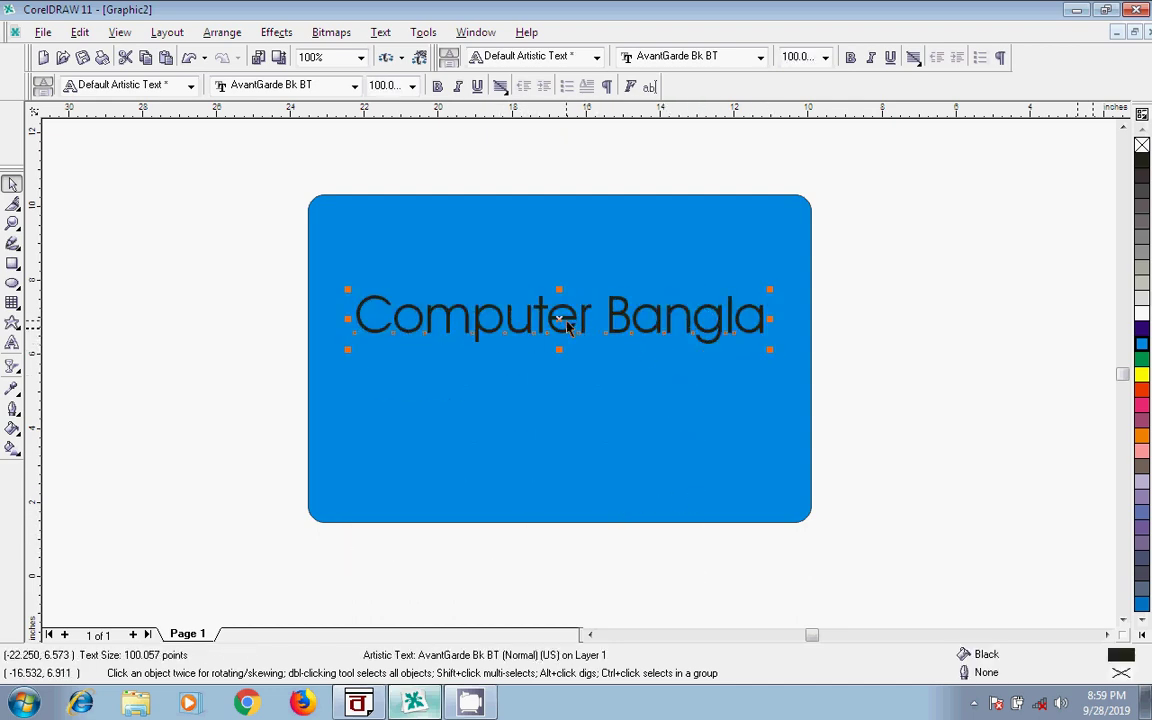
drag(556, 318, 539, 270)
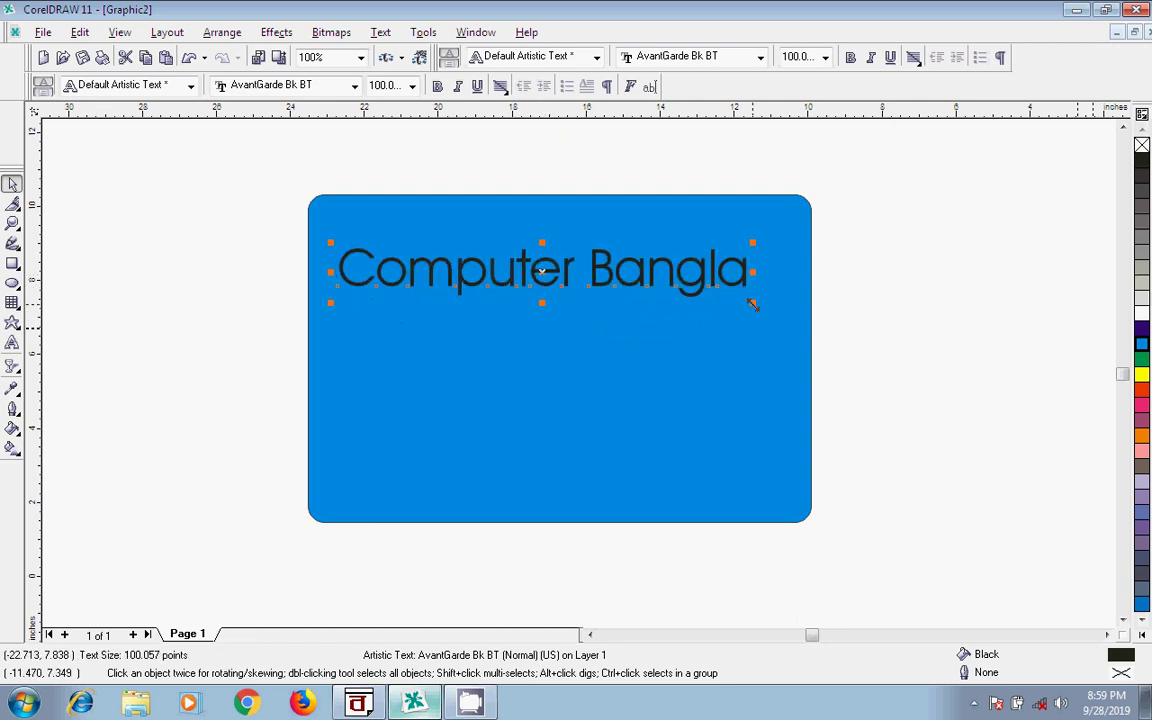
drag(753, 303, 785, 310)
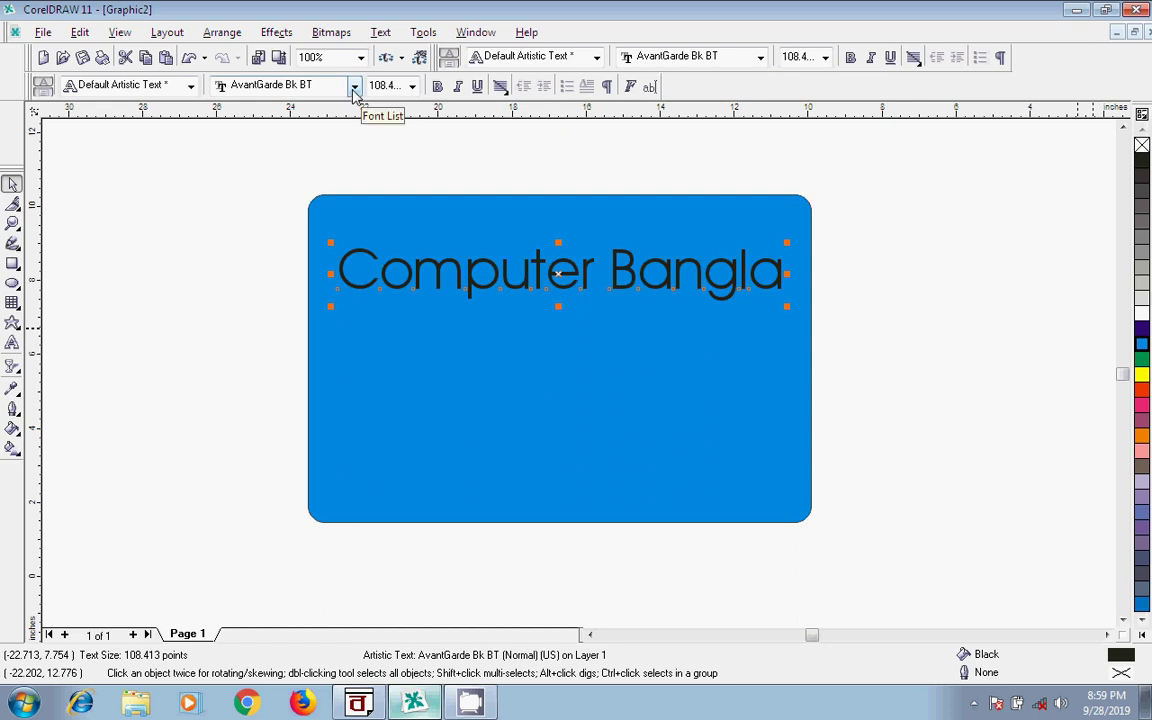
Step: Change the "Computer Bangla" text's font to Brush Script MT and enlarge it to about 146 points
click(206, 255)
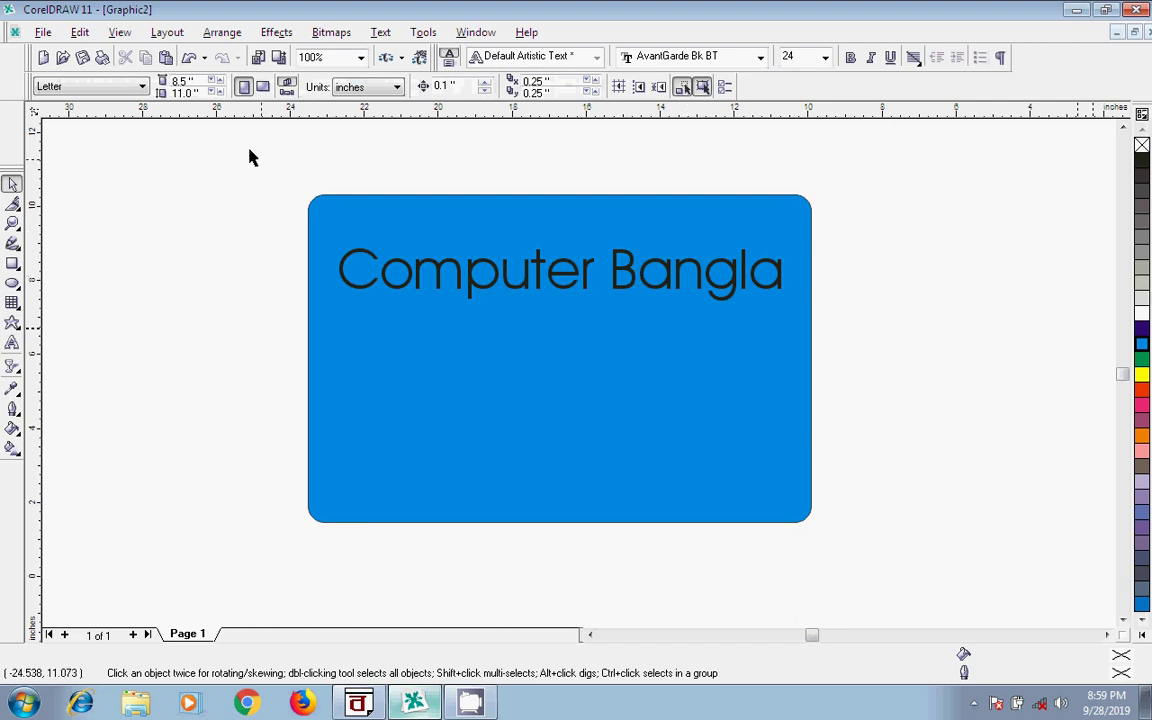
click(468, 288)
click(355, 86)
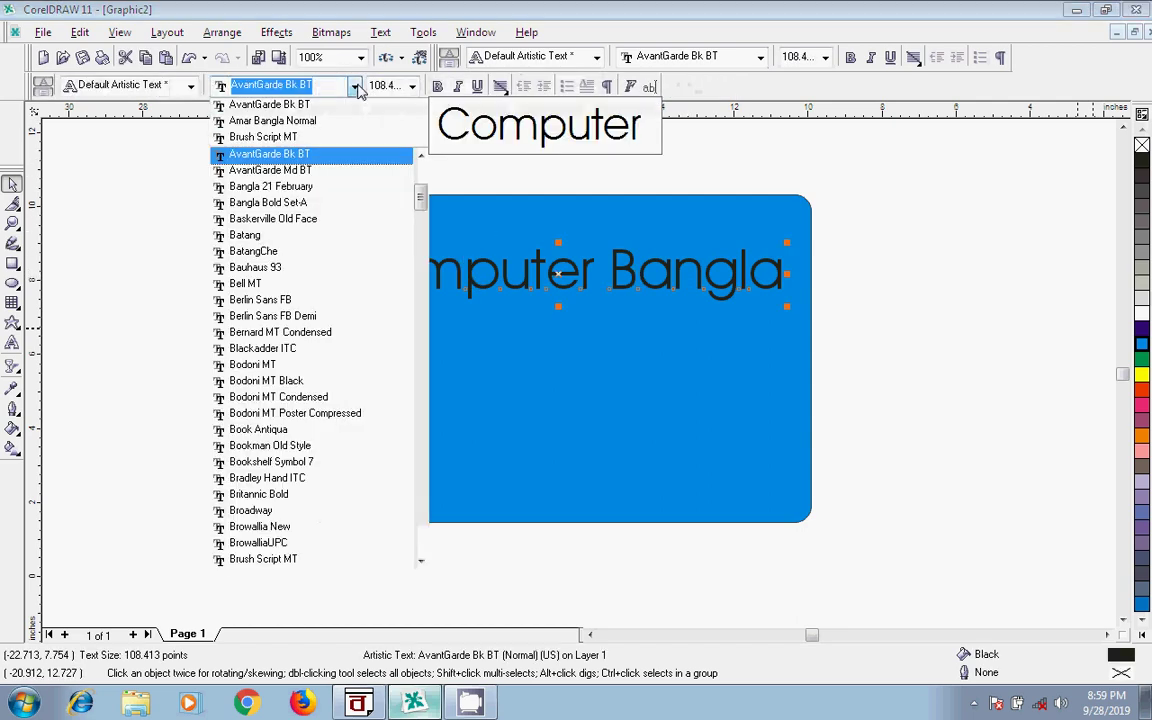
click(355, 86)
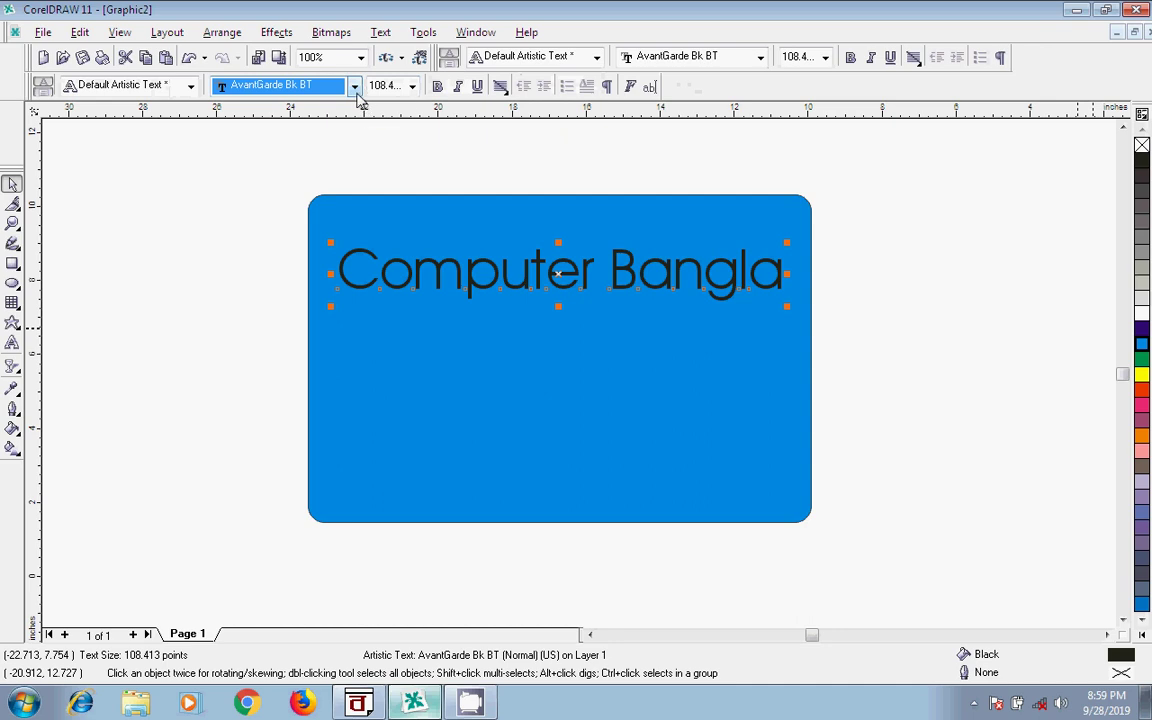
click(355, 87)
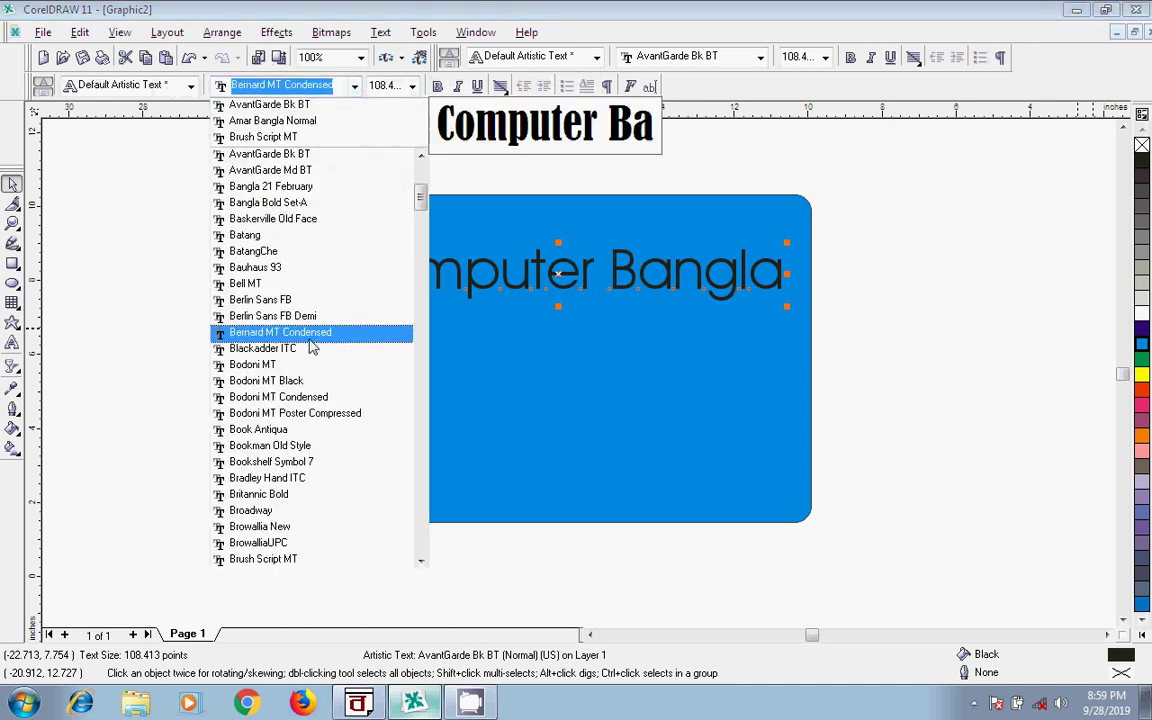
click(323, 564)
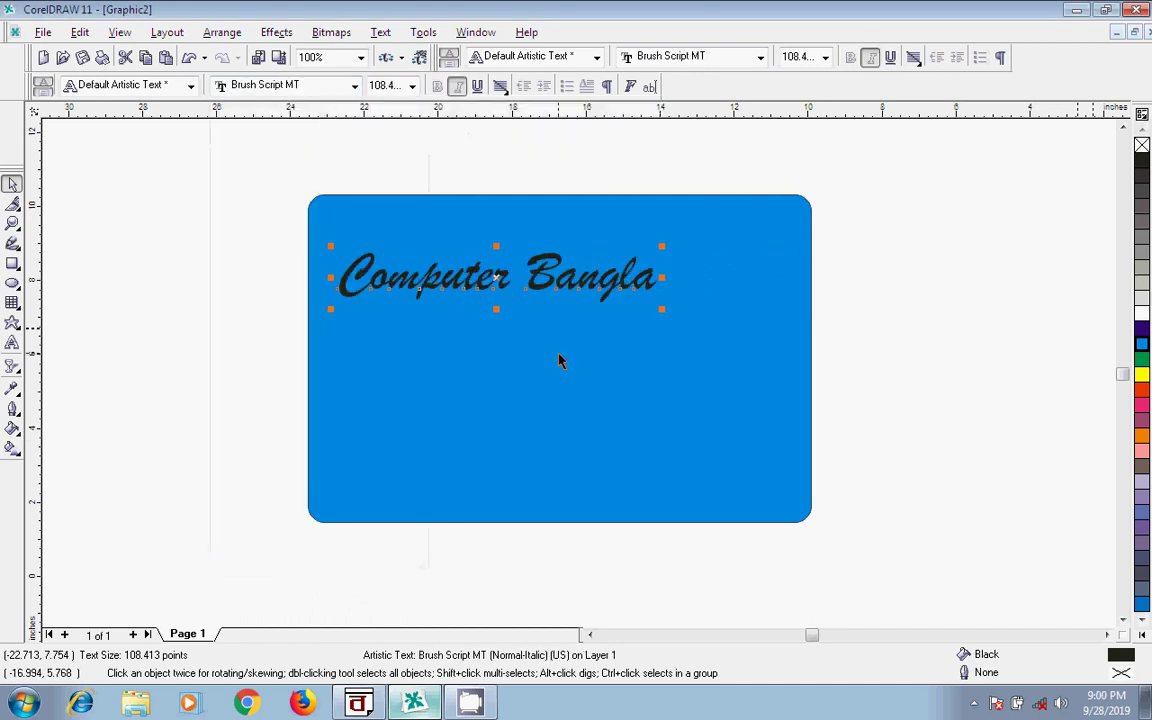
drag(661, 311, 763, 389)
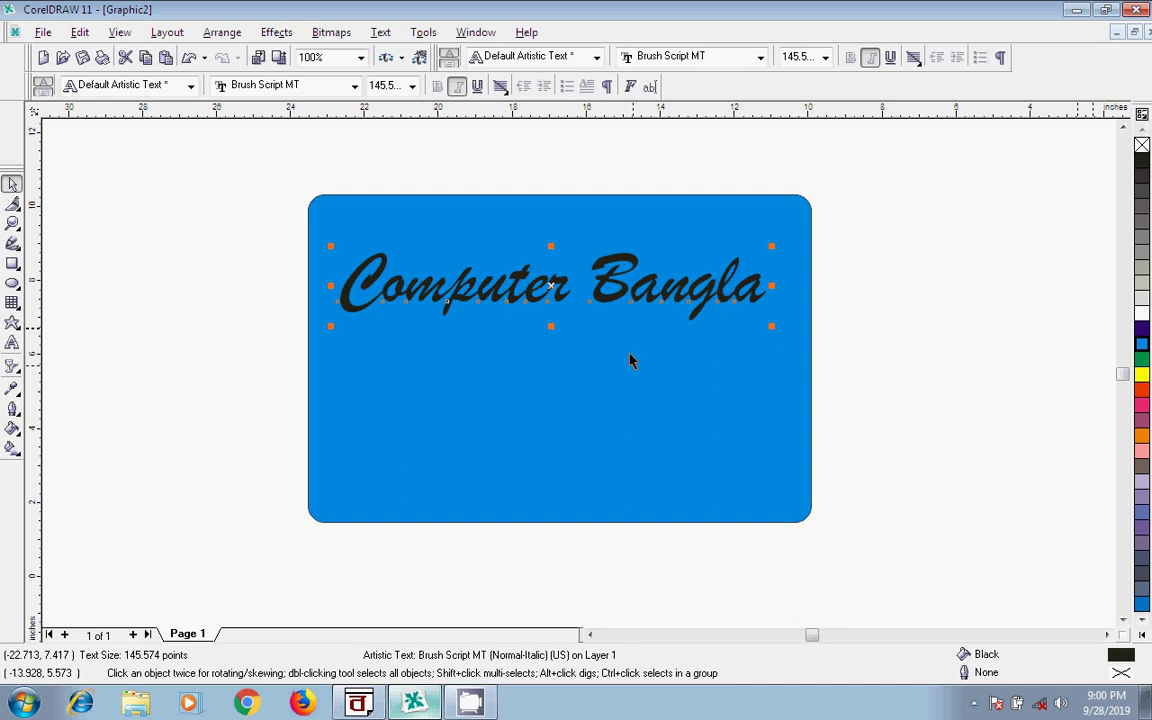
Step: Duplicate the "Computer Bangla" text and place the copy about 3.7 inches below the original
click(145, 57)
key(ctrl+v)
drag(555, 291, 555, 421)
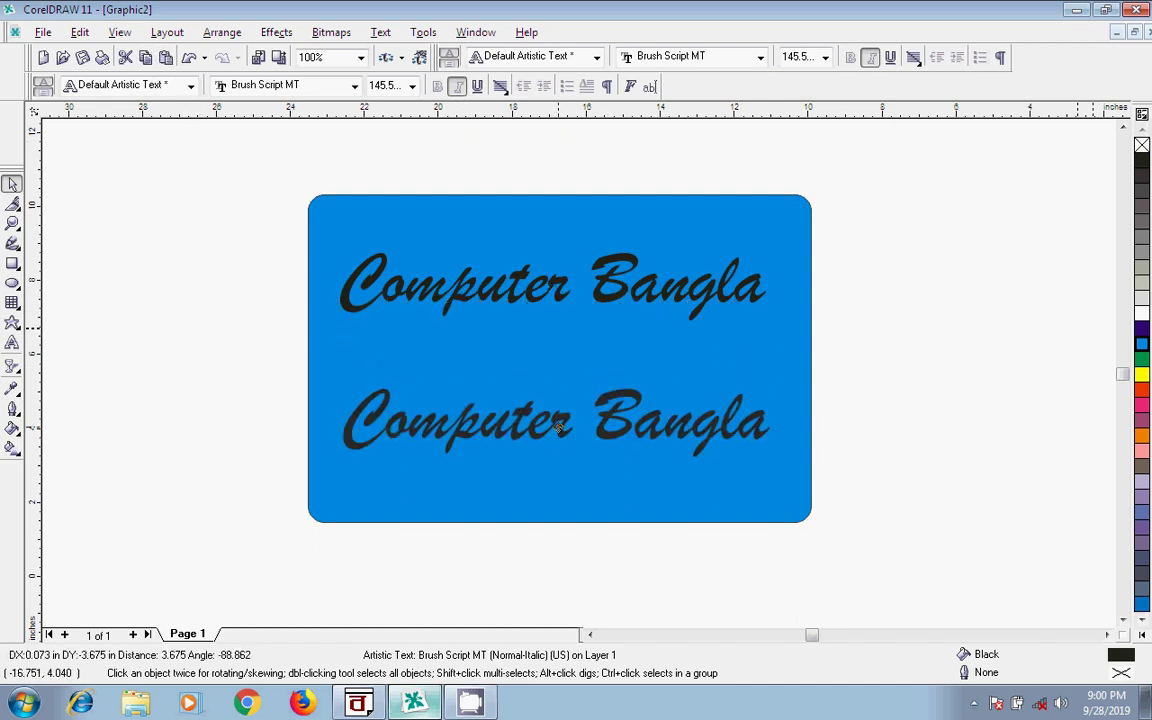
Step: Give the upper "Computer Bangla" text a 16-point outline
click(540, 291)
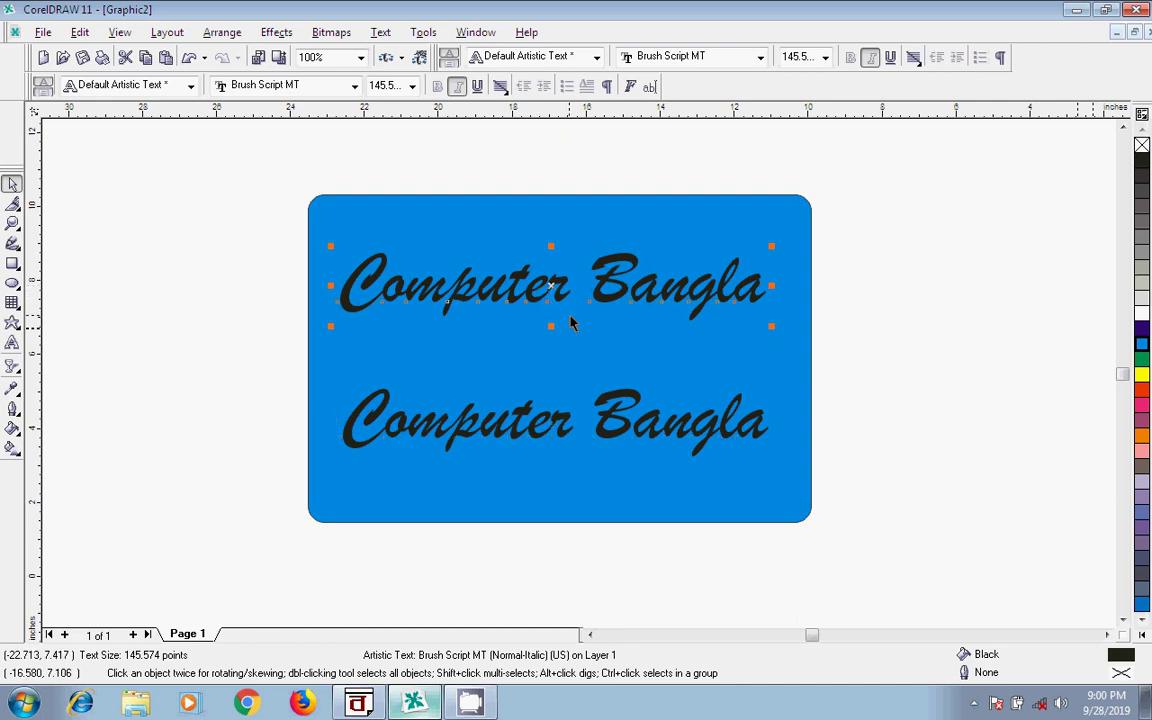
click(12, 409)
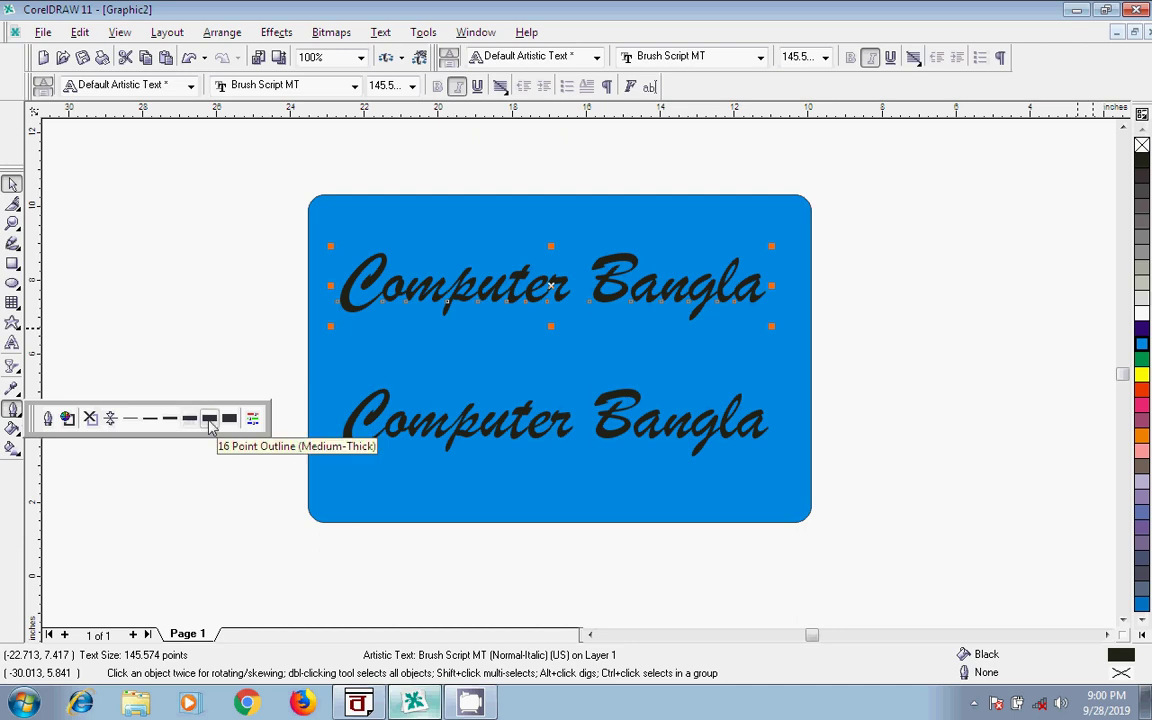
click(208, 420)
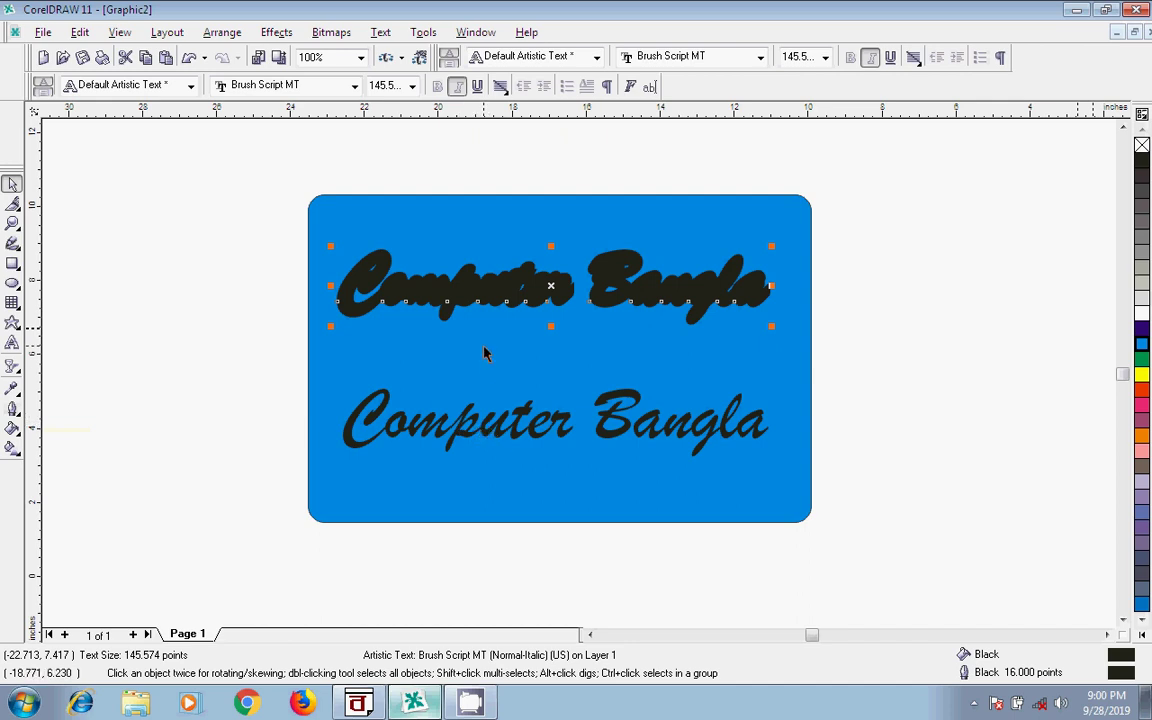
Step: Fill the lower "Computer Bangla" copy with yellow, place it over the outlined text, and deselect it
click(505, 428)
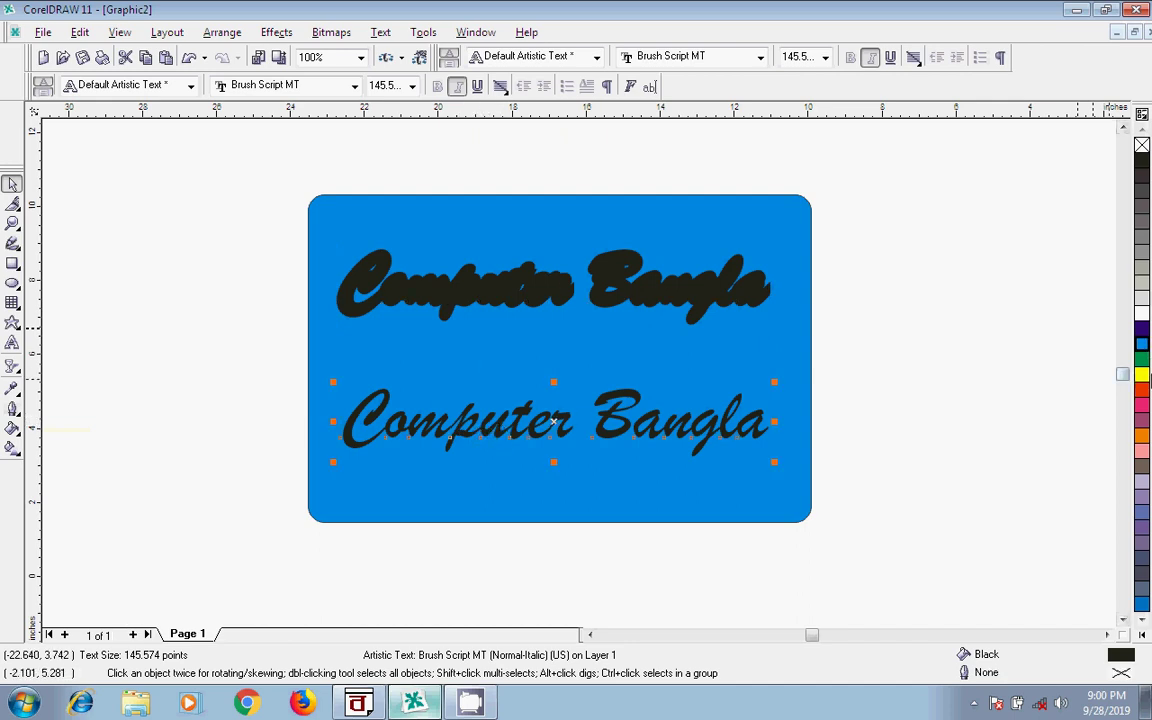
click(1142, 377)
drag(552, 420, 550, 289)
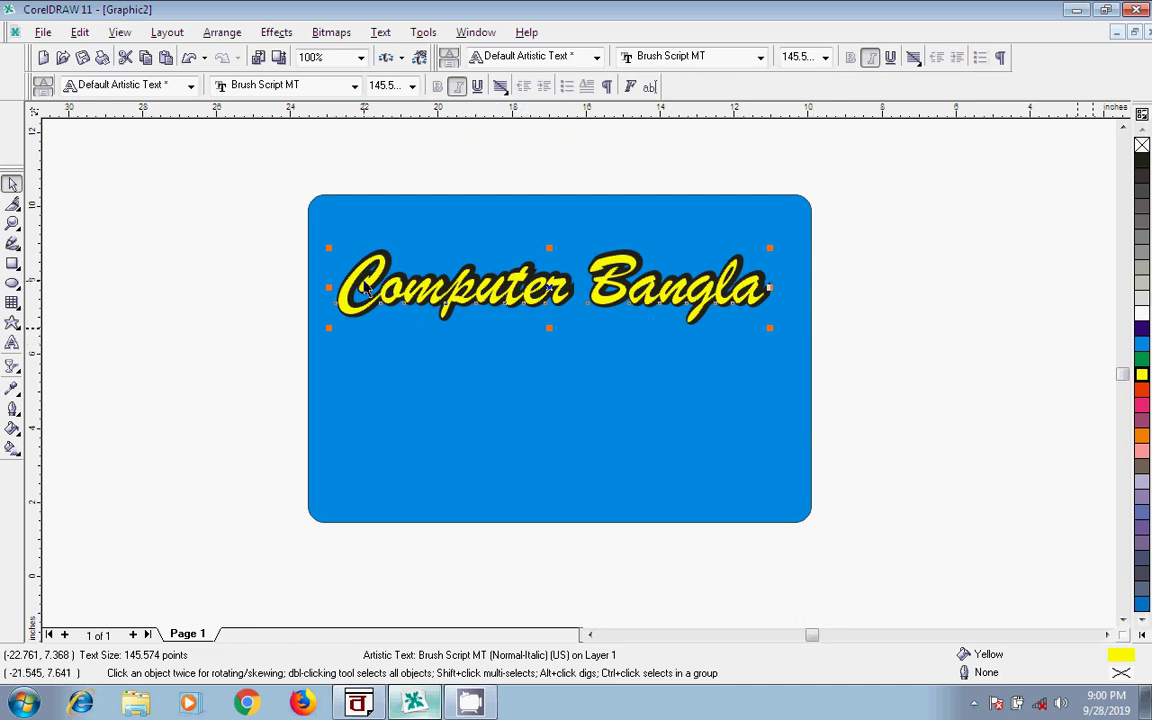
click(226, 370)
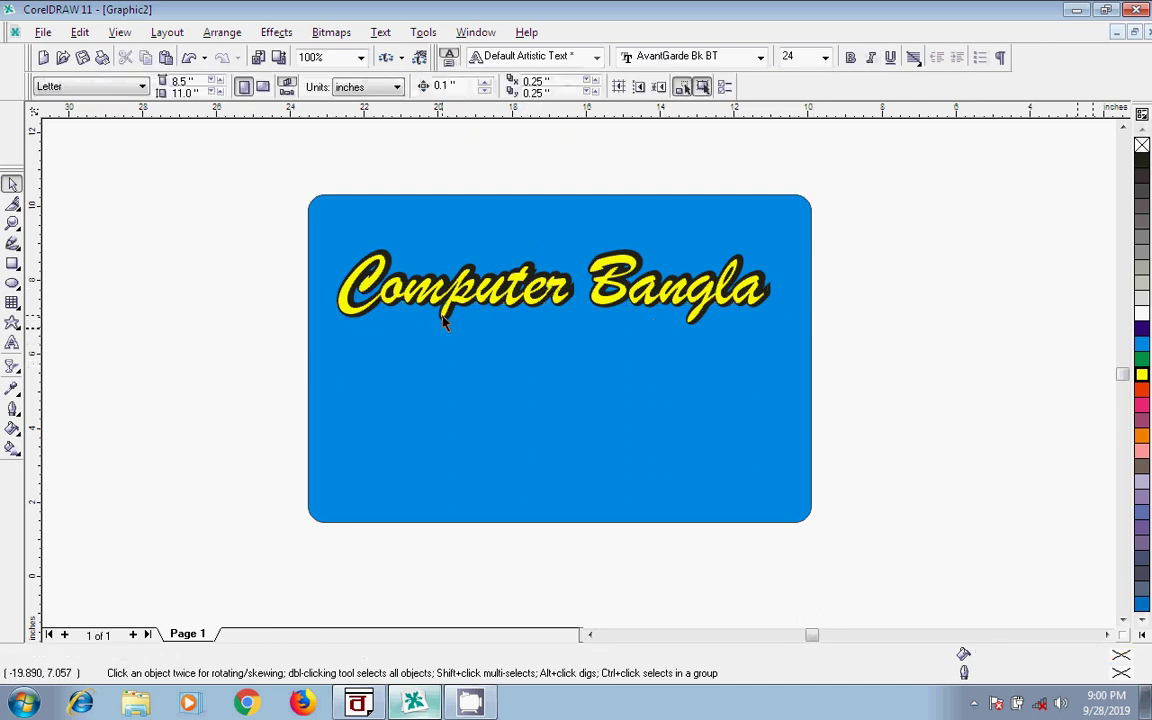
Step: Shift the yellow text slightly off the outlined text, select both, and align their centers horizontally and vertically
drag(493, 305, 505, 322)
drag(268, 201, 560, 335)
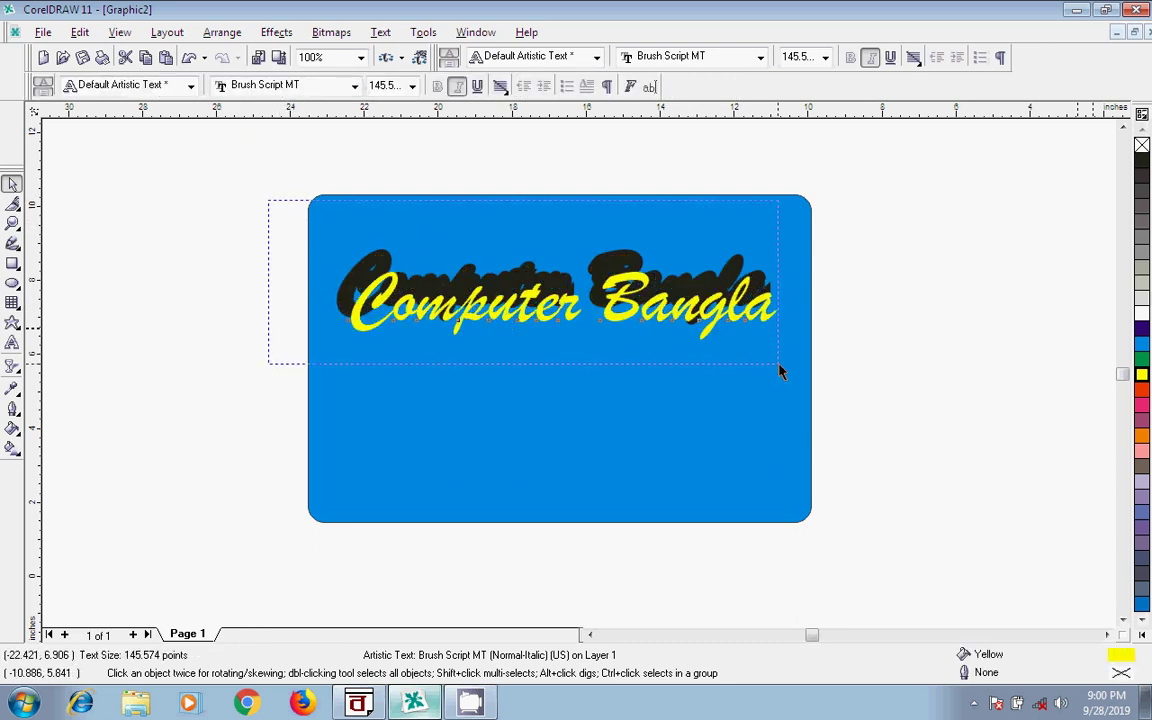
drag(779, 365, 794, 375)
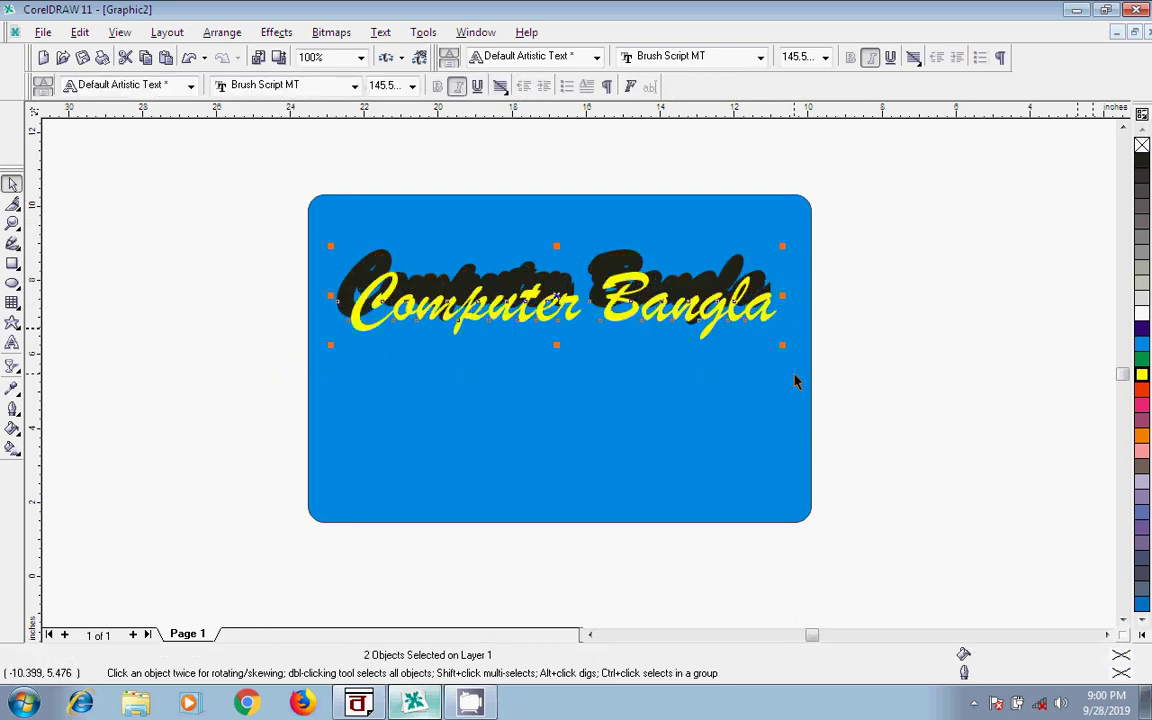
key(e)
key(c)
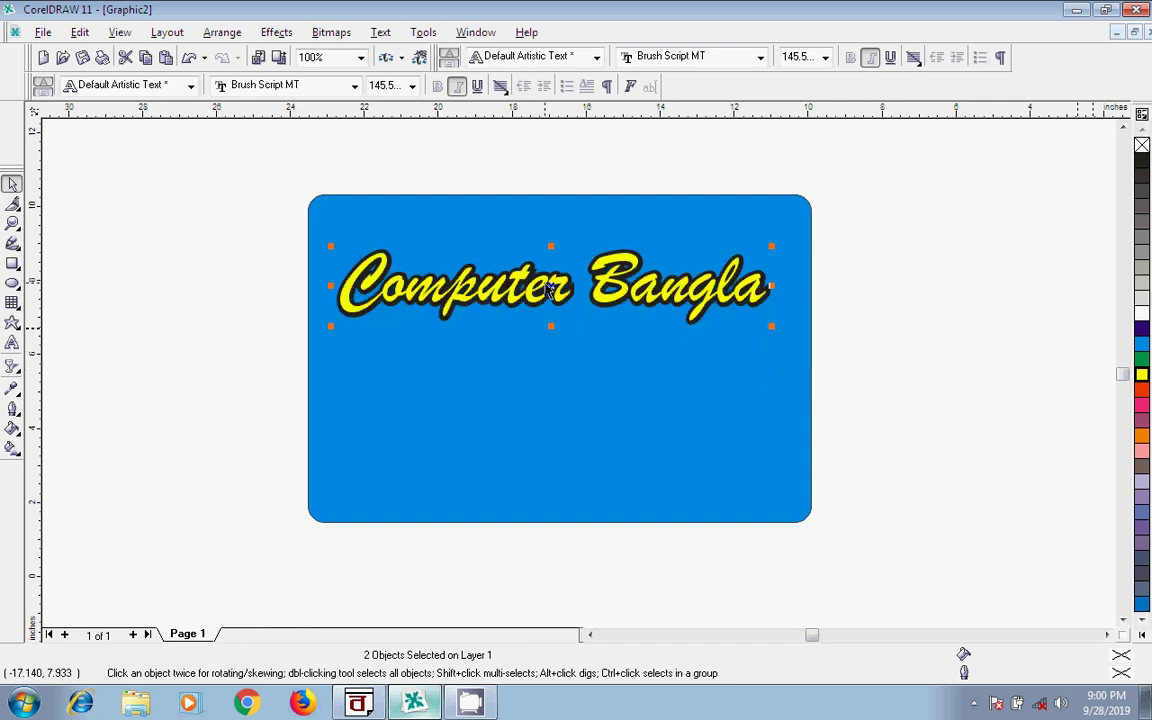
Step: Change the fill of the front "Computer Bangla" text to white and clear the selection
scroll(551, 287, up, 1)
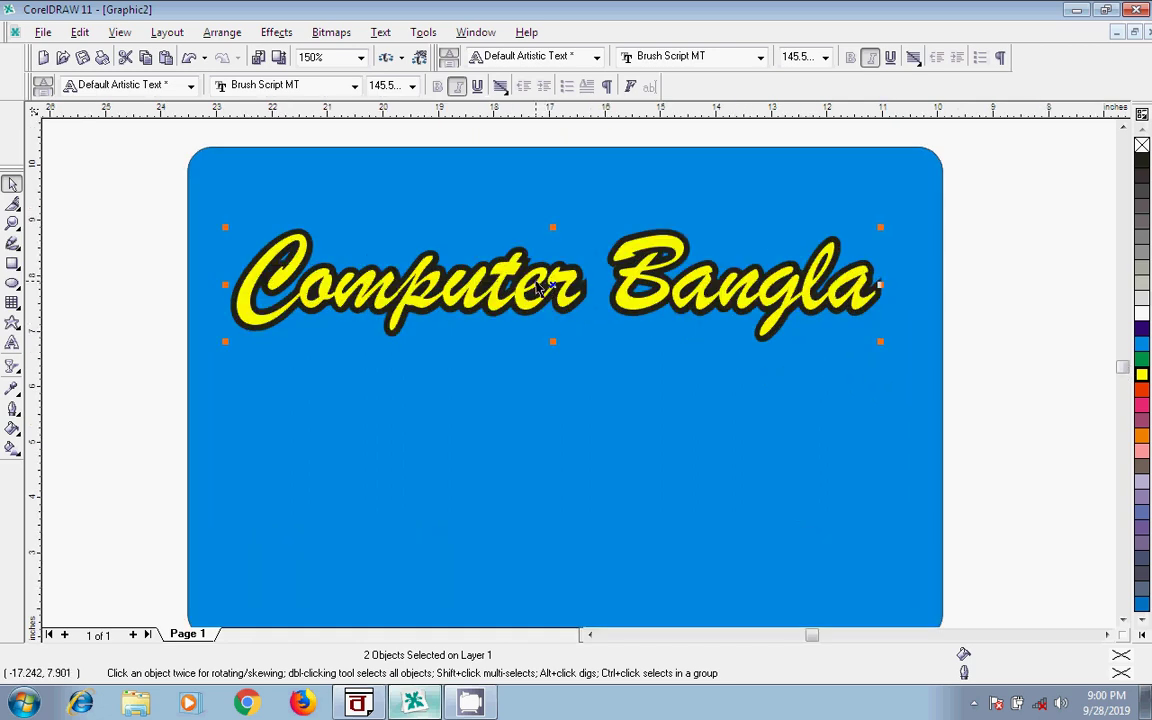
scroll(538, 288, down, 1)
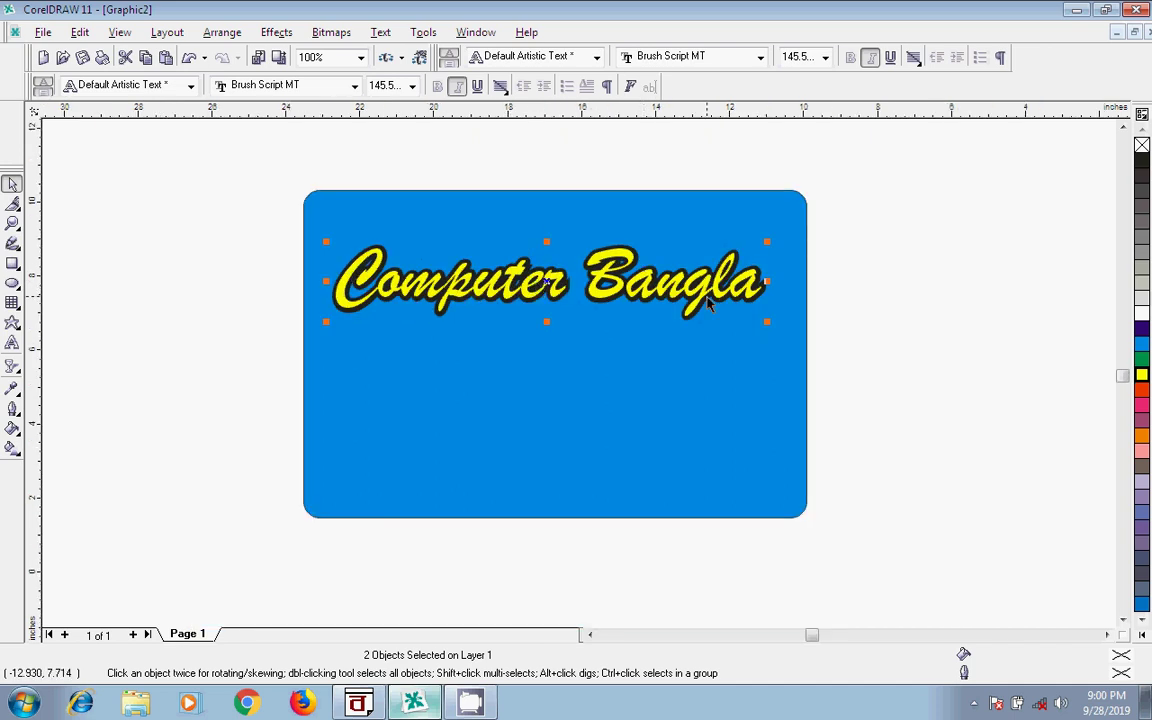
click(591, 267)
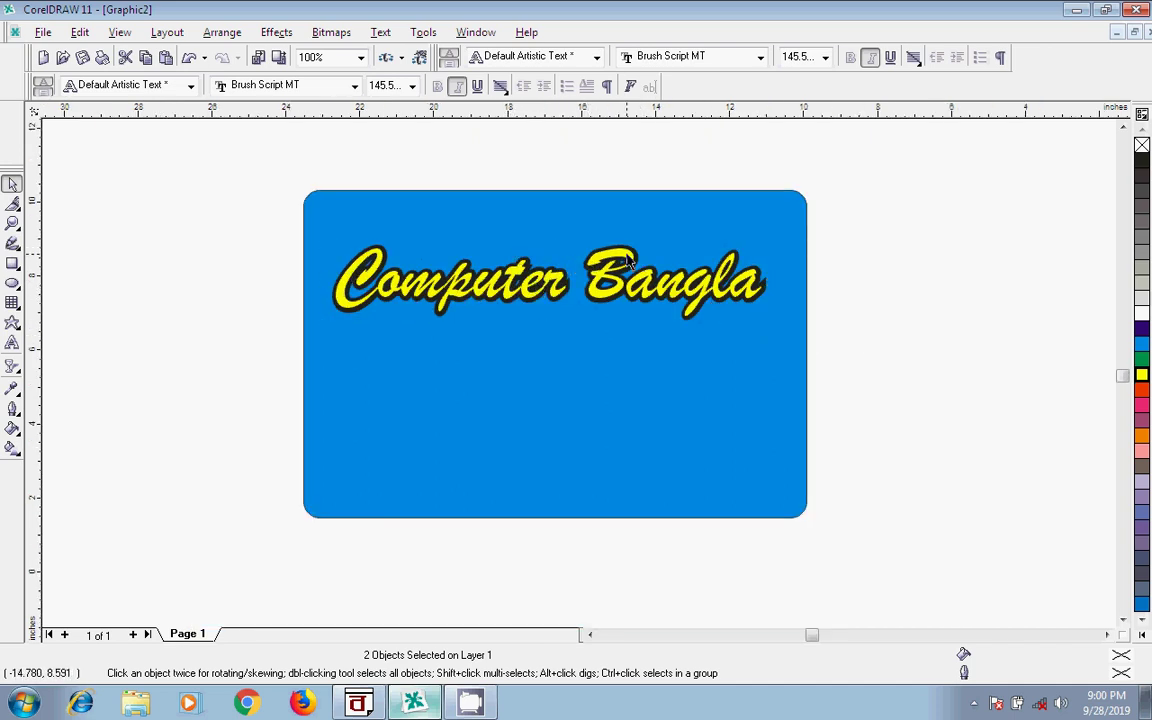
click(1141, 316)
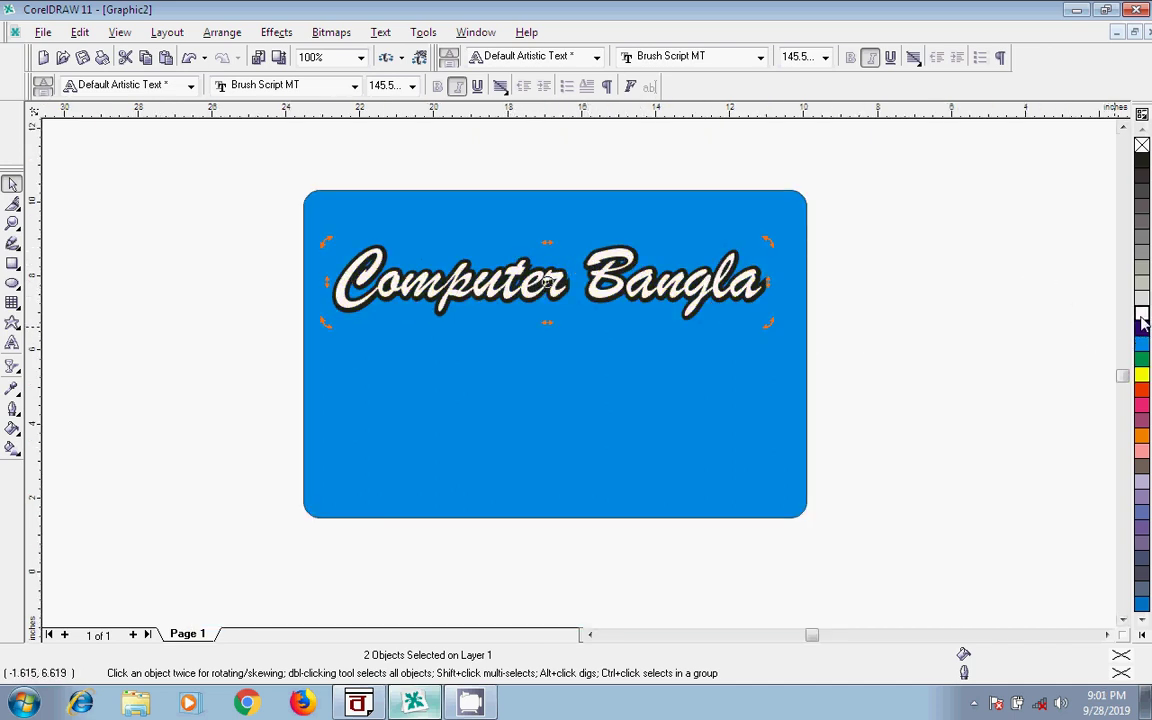
key(Escape)
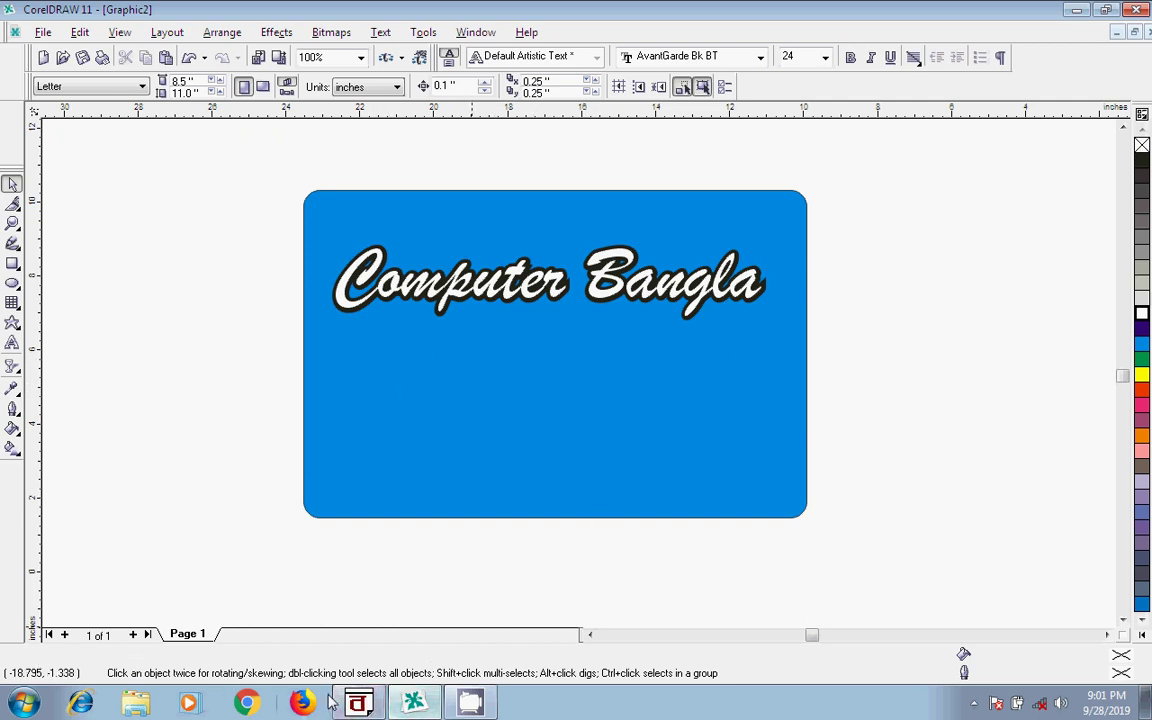
Step: Switch to BanglaWord and copy the text "কম্পিউটার বাংলা"
click(362, 703)
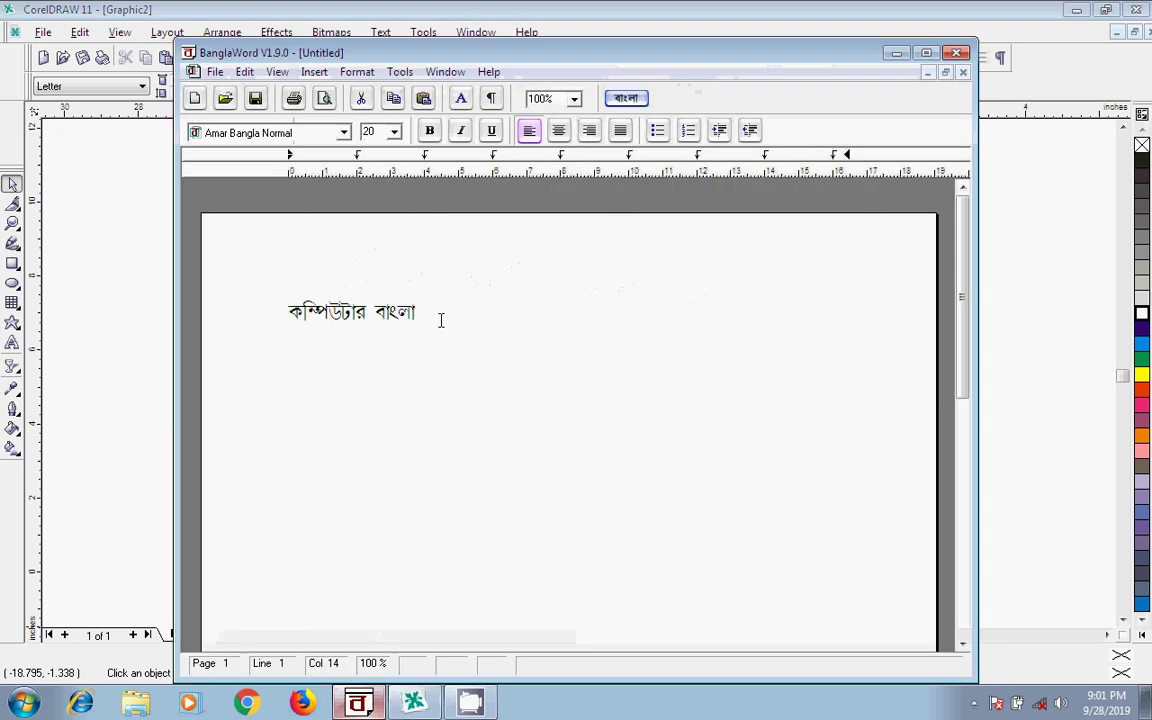
drag(320, 303, 291, 303)
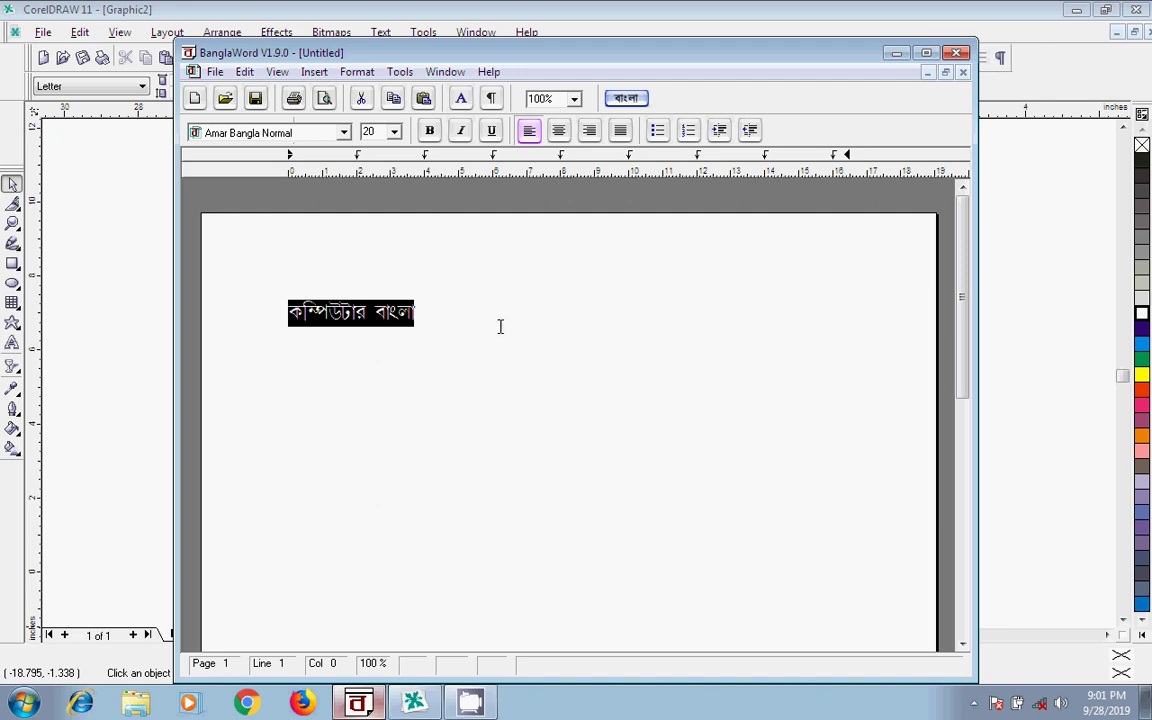
right_click(375, 312)
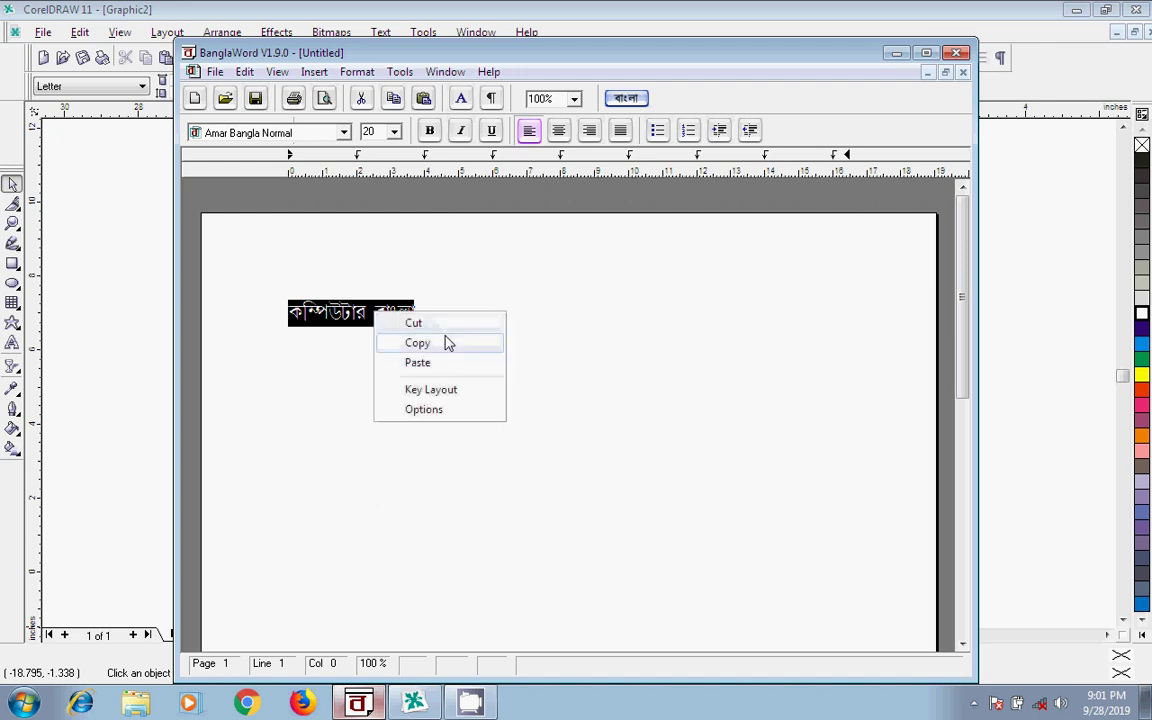
click(445, 342)
Step: Return to CorelDRAW and paste the copied Bangla text as artistic text beside the cyan rectangle
click(98, 306)
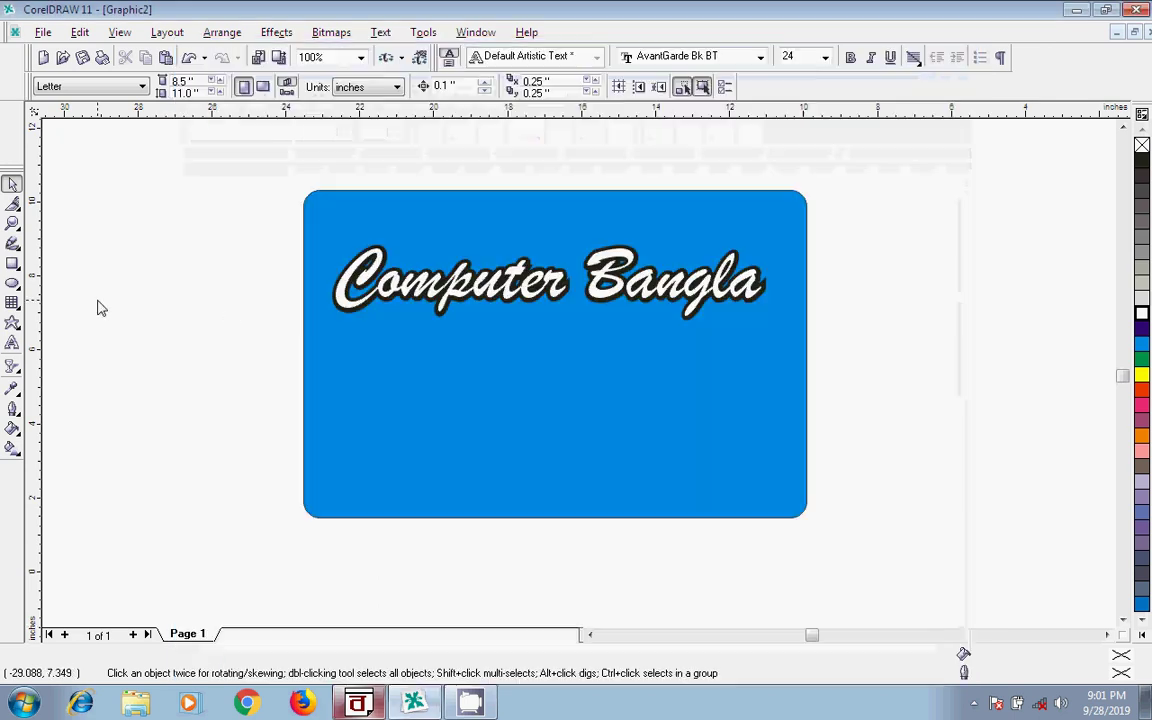
click(12, 343)
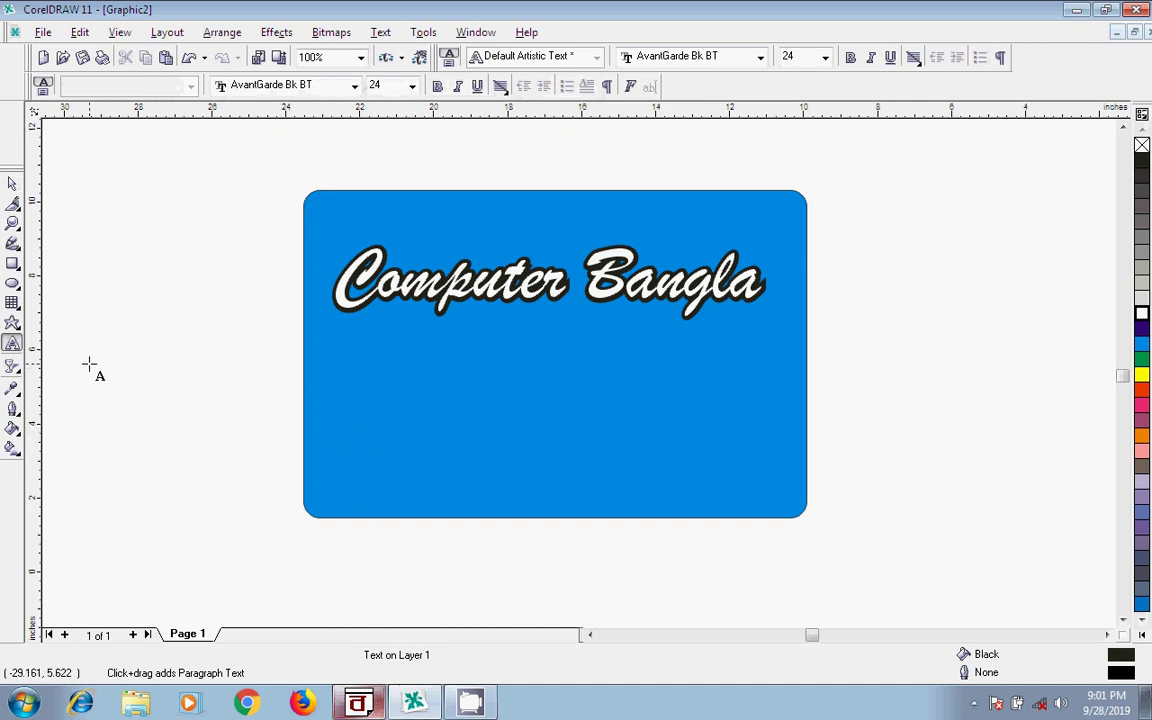
drag(229, 427, 229, 427)
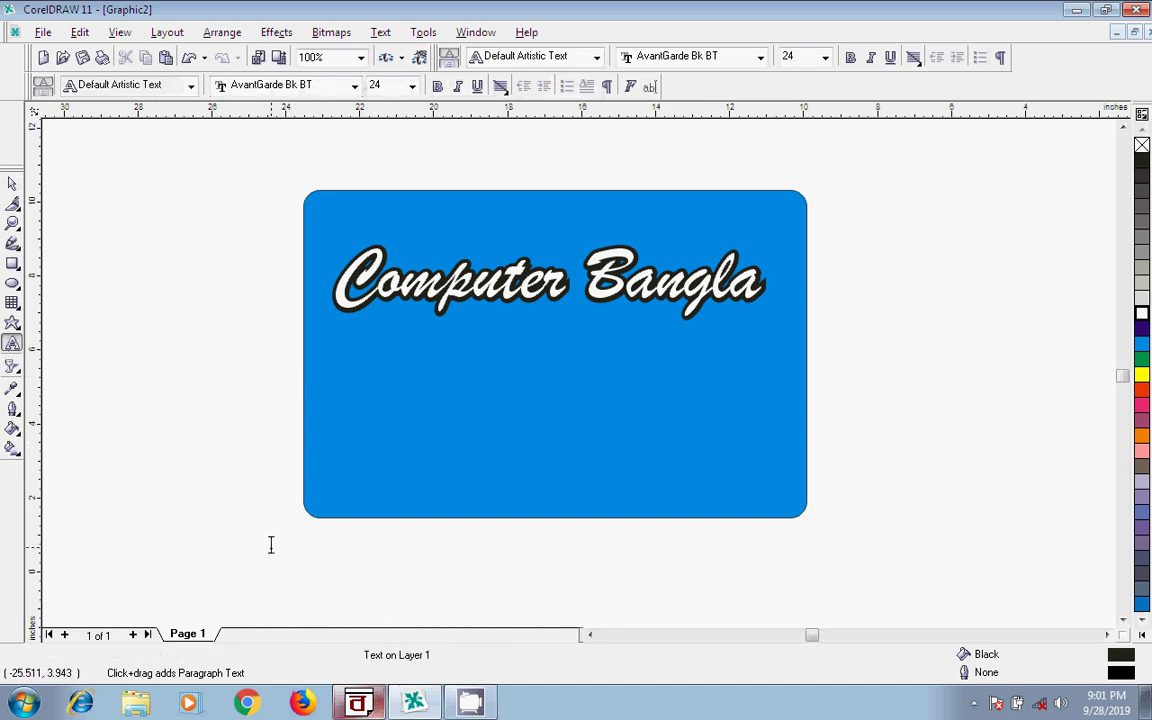
click(163, 58)
click(12, 184)
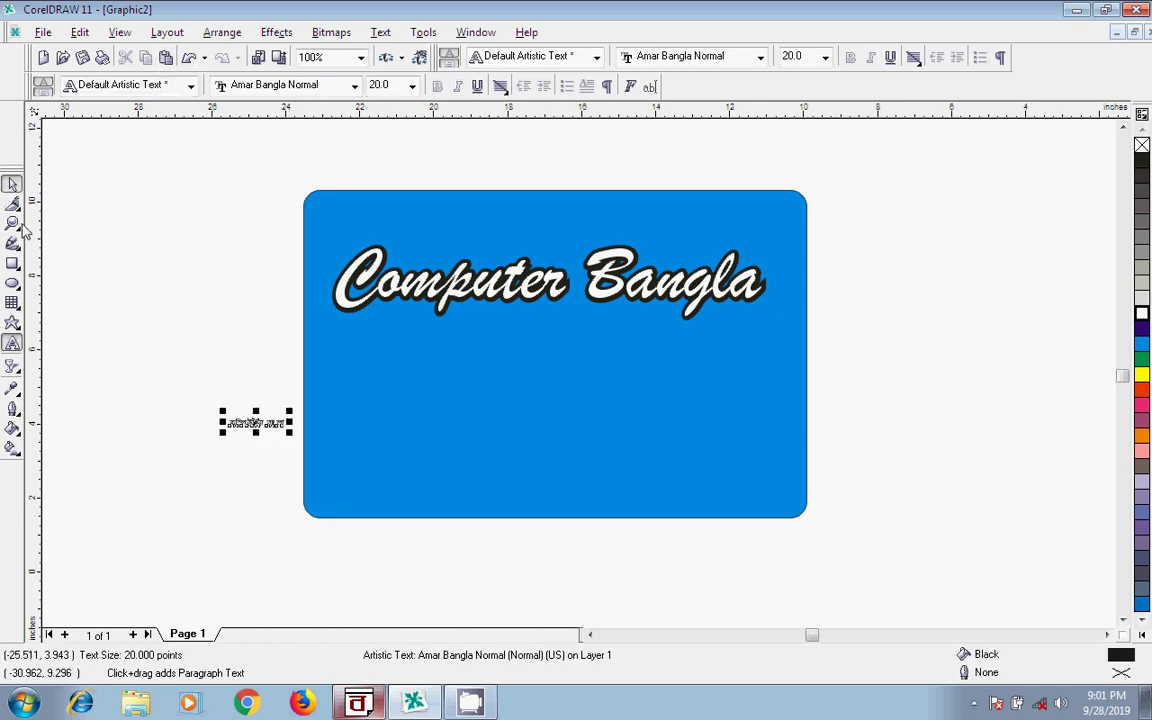
Step: Enlarge the Bangla text to about 144 points and place it in the rectangle below "Computer Bangla"
drag(290, 432, 568, 522)
drag(397, 443, 518, 368)
drag(693, 405, 753, 414)
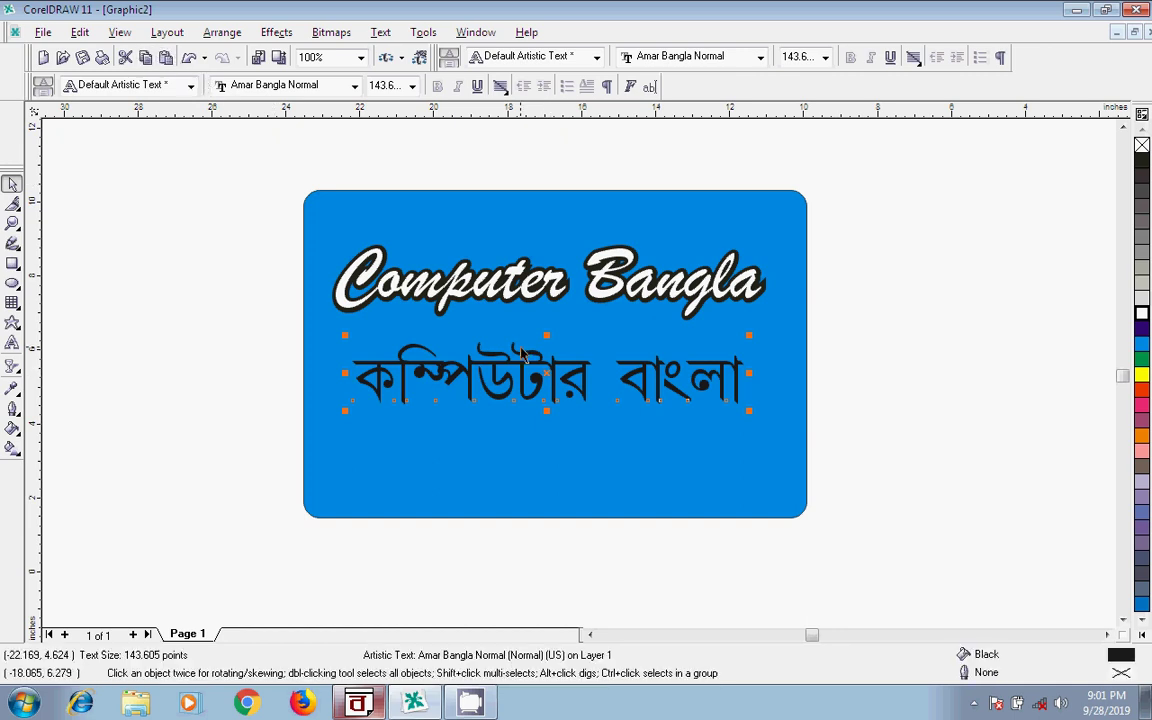
Step: Duplicate the Bangla text about 3.8 inches lower and give the upper one a 16-point outline
drag(548, 372, 557, 454)
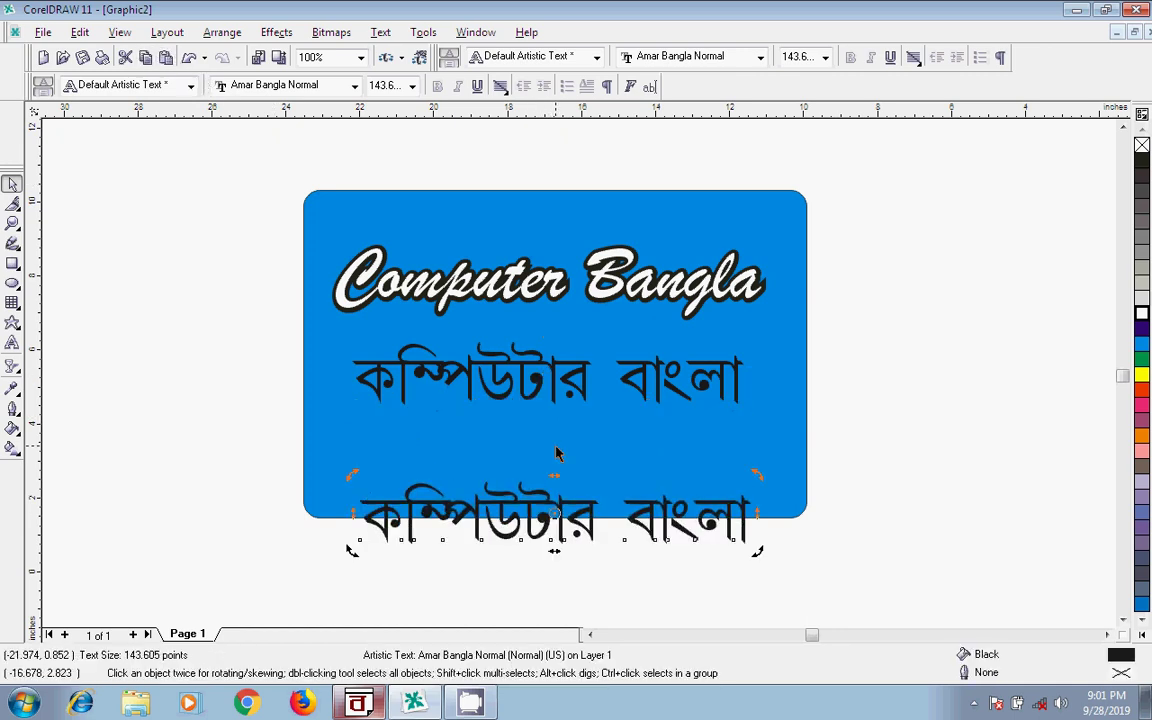
click(557, 383)
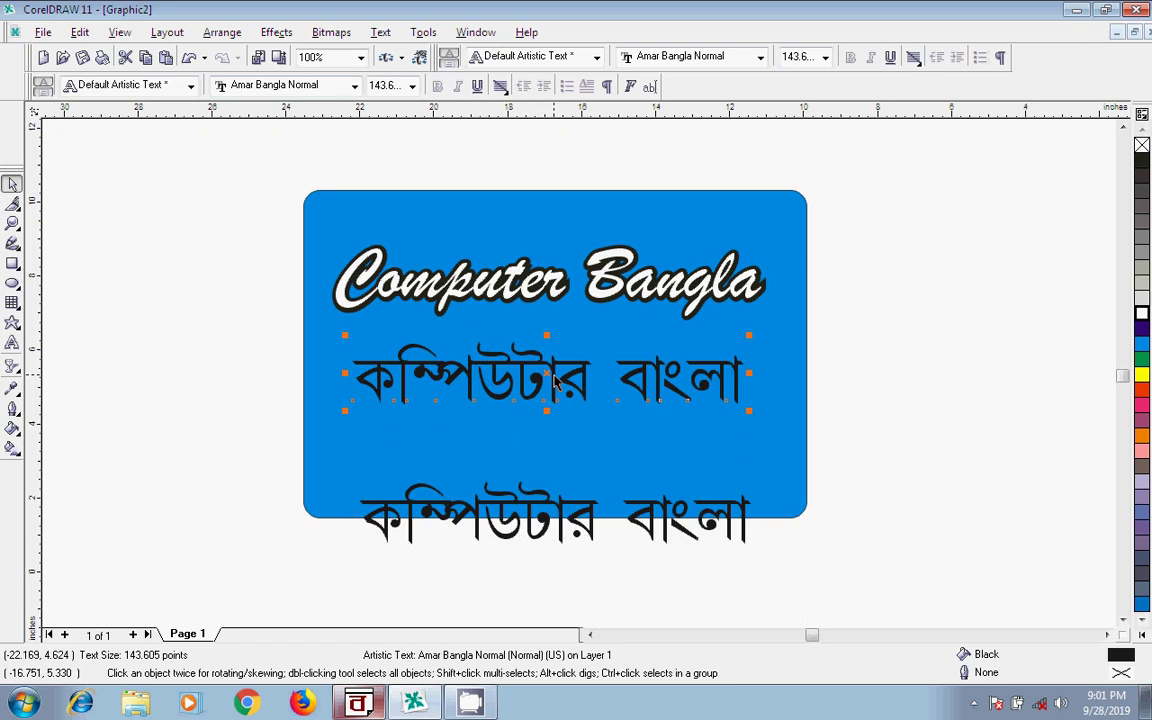
click(12, 408)
click(209, 419)
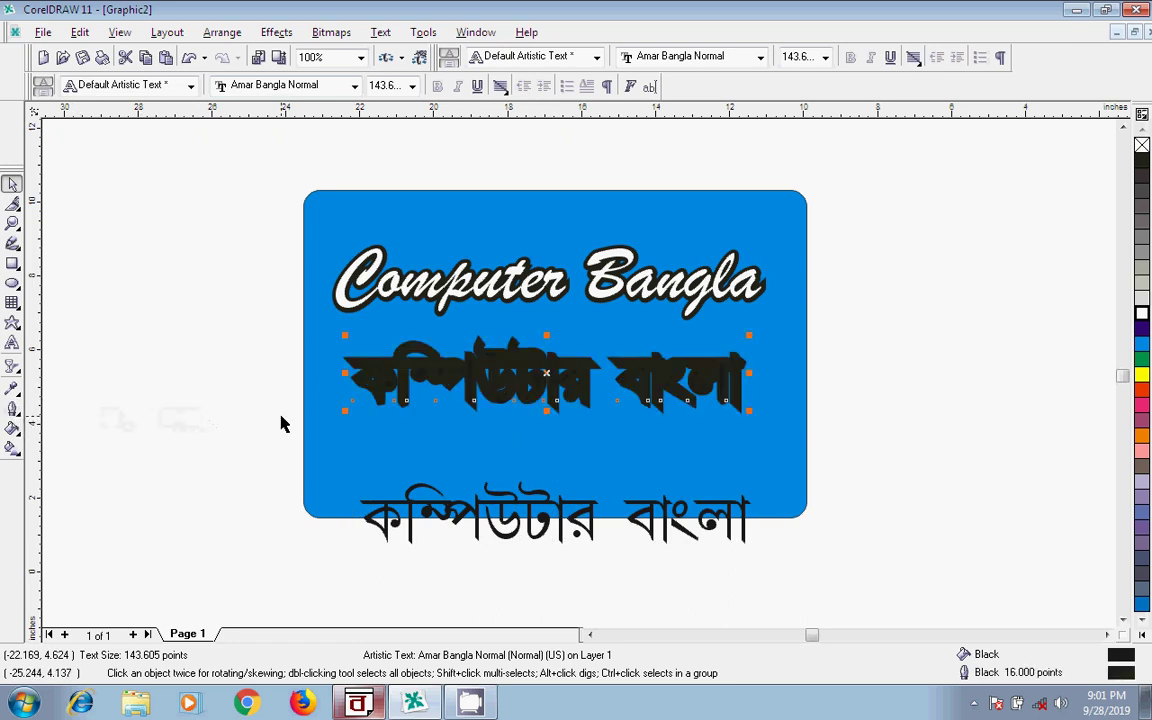
Step: Fill the lower Bangla text with yellow and move it up just below the outlined Bangla text
click(565, 515)
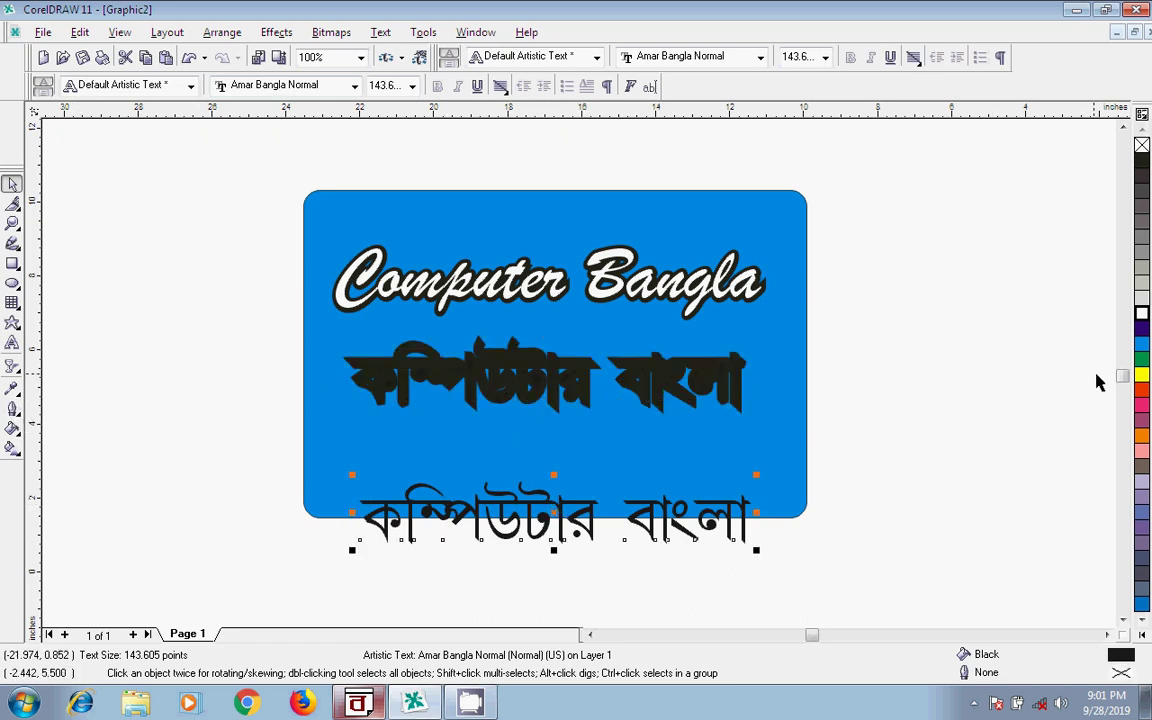
click(1141, 374)
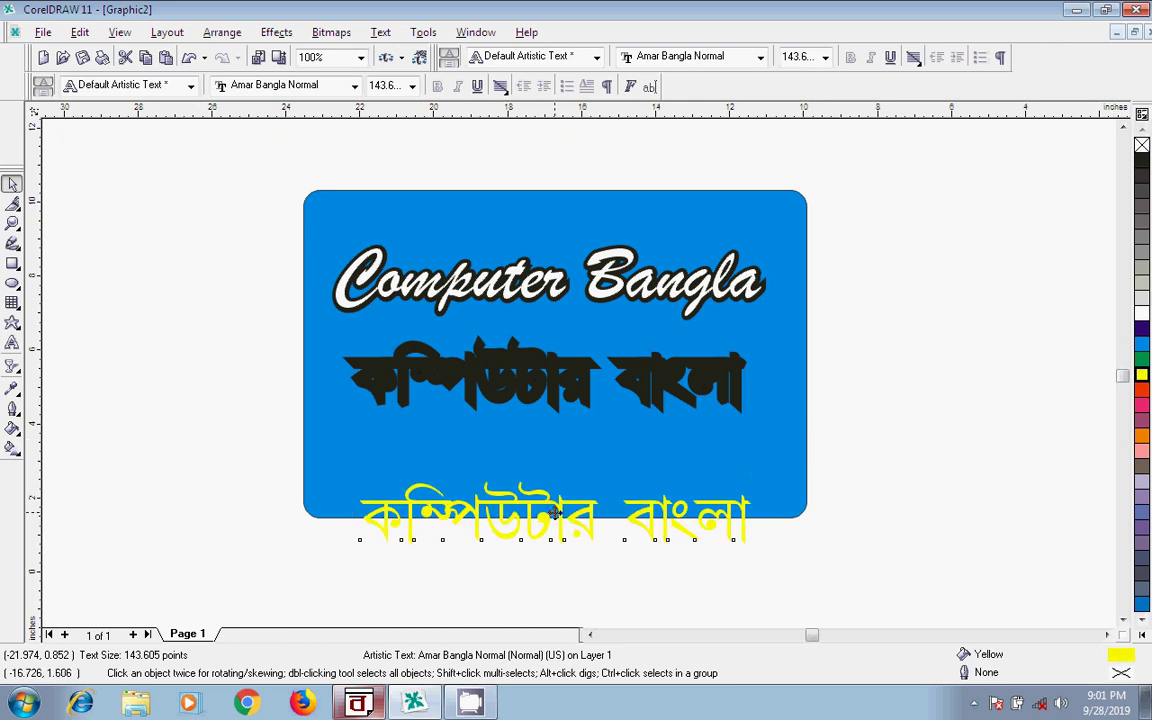
drag(565, 518, 541, 457)
Step: Center-align the yellow and black-outlined Bangla texts on each other horizontally and vertically
drag(262, 316, 800, 558)
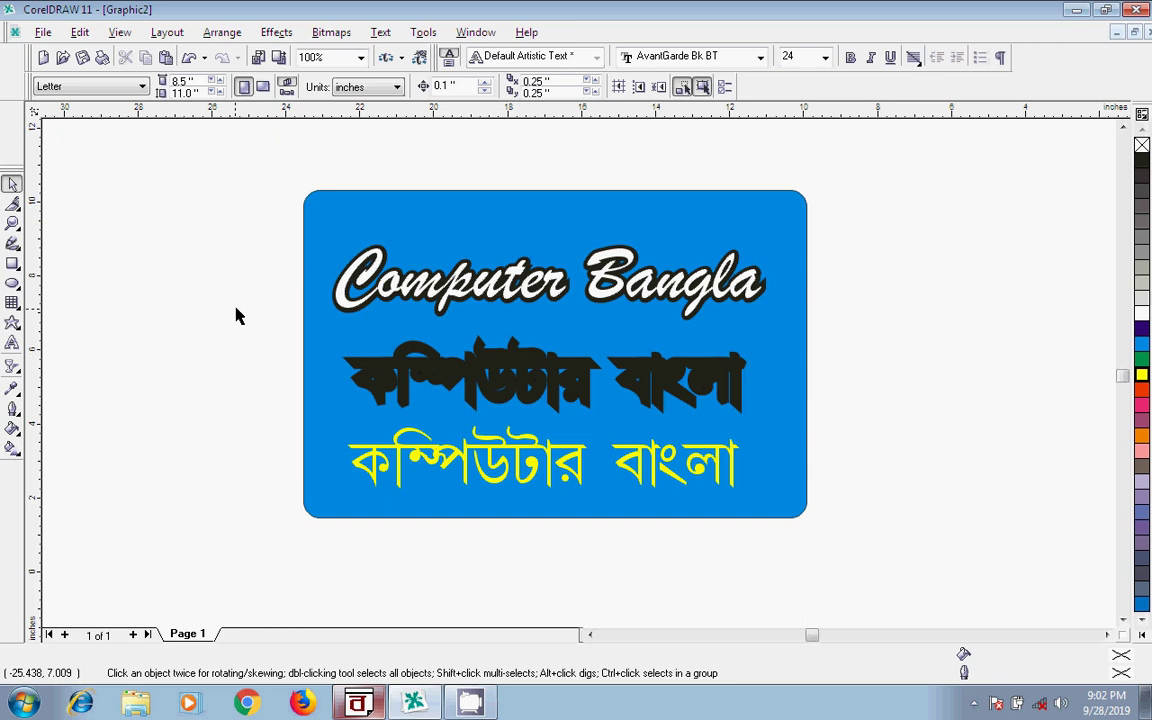
drag(236, 316, 776, 553)
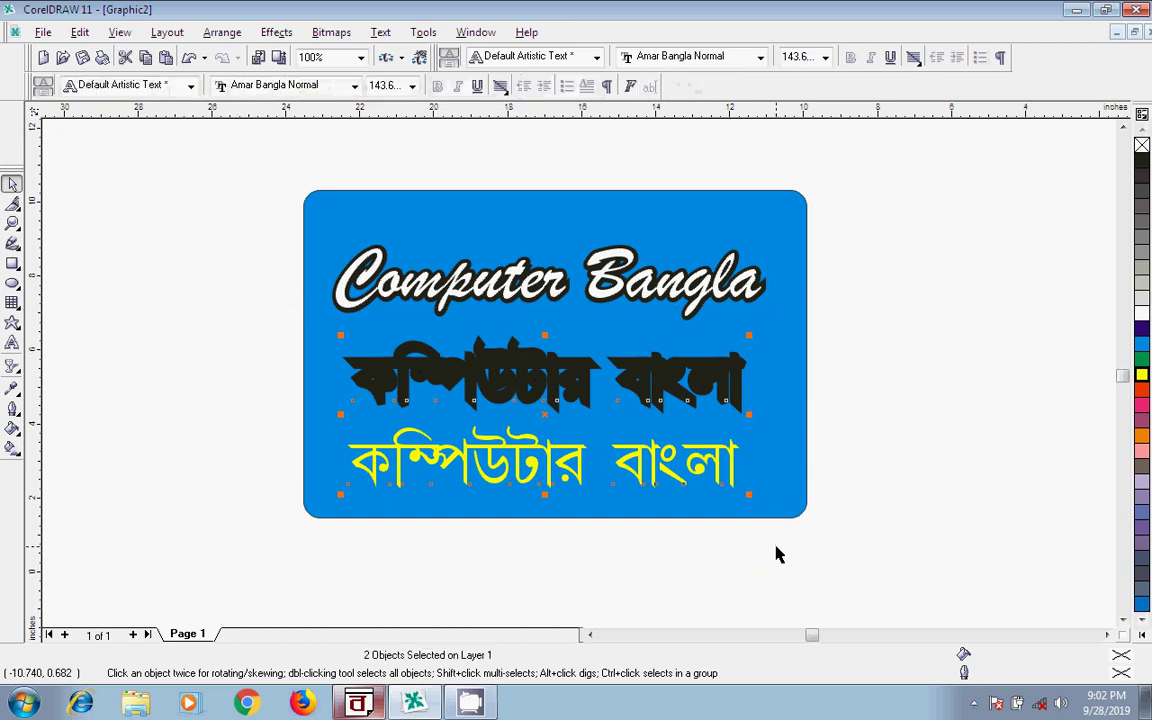
key(c)
key(e)
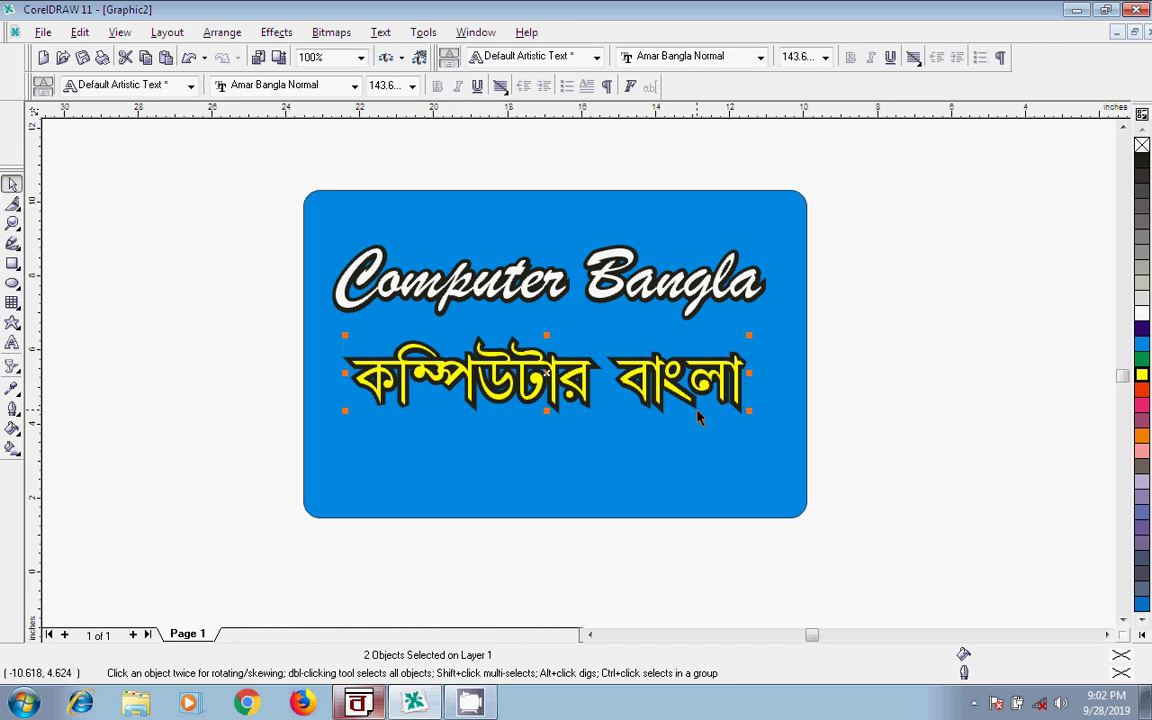
Step: Enlarge the stacked Bangla texts together to about 169 points so they span nearly the rectangle's full width
drag(250, 320, 790, 432)
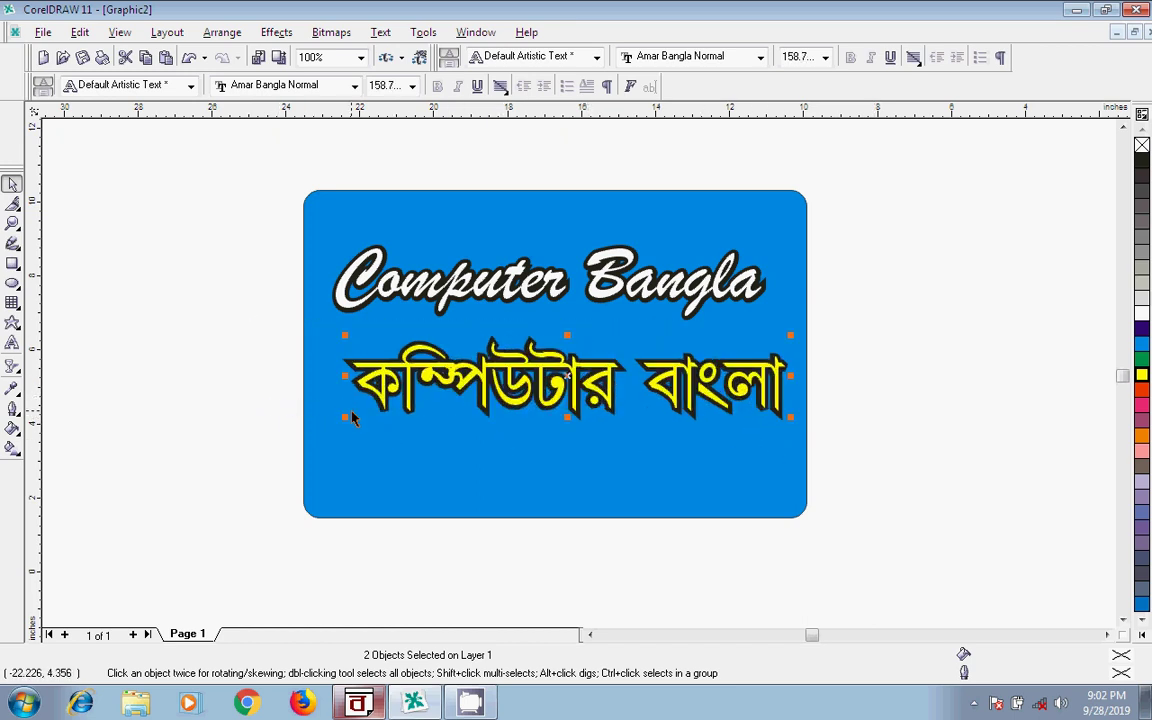
drag(350, 418, 318, 426)
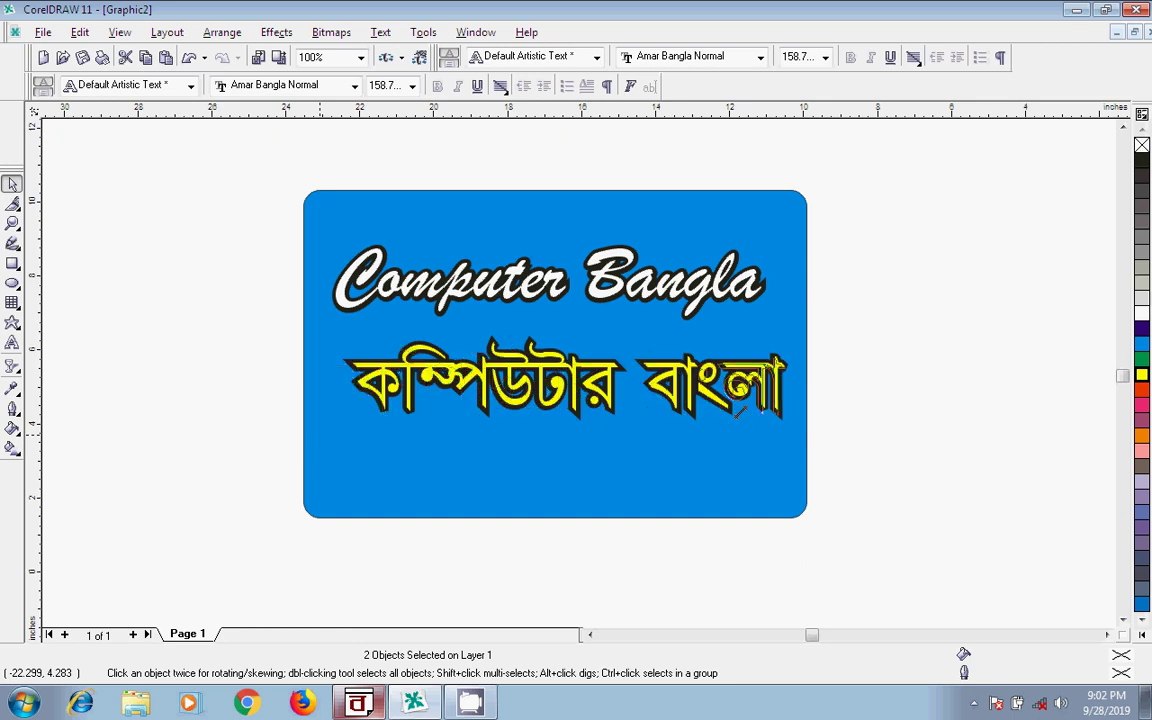
click(917, 418)
Step: Try several palette fills on the front Bangla text, finishing with Pink
click(600, 345)
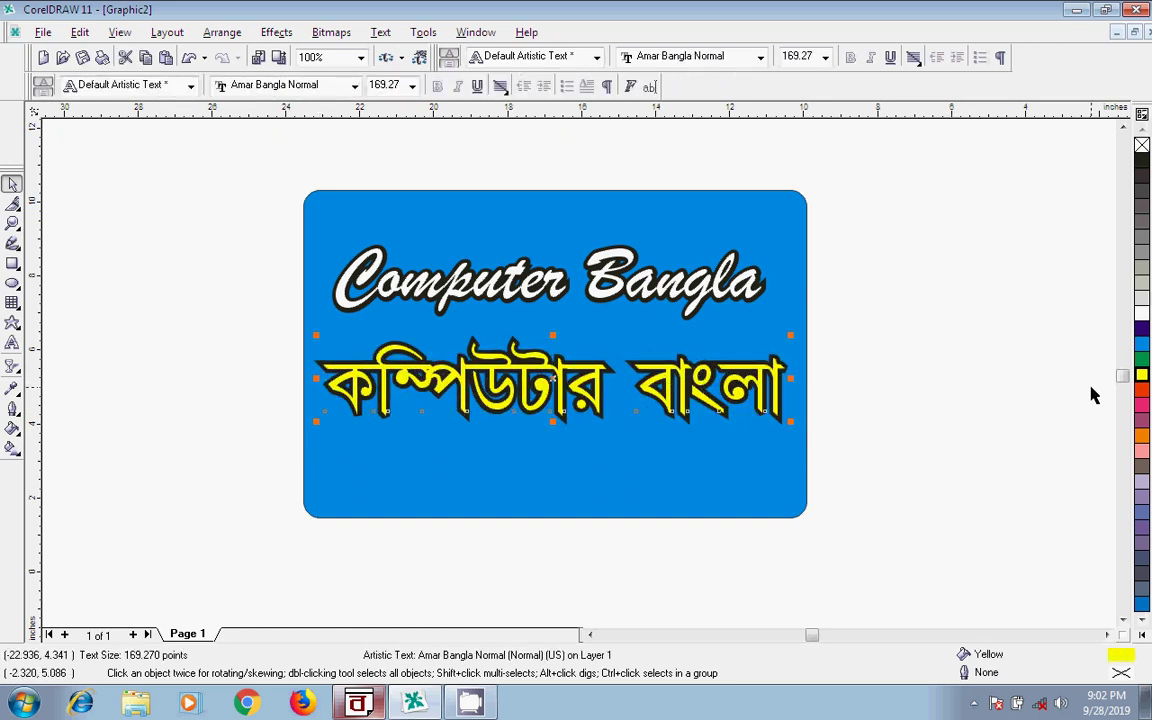
click(1140, 411)
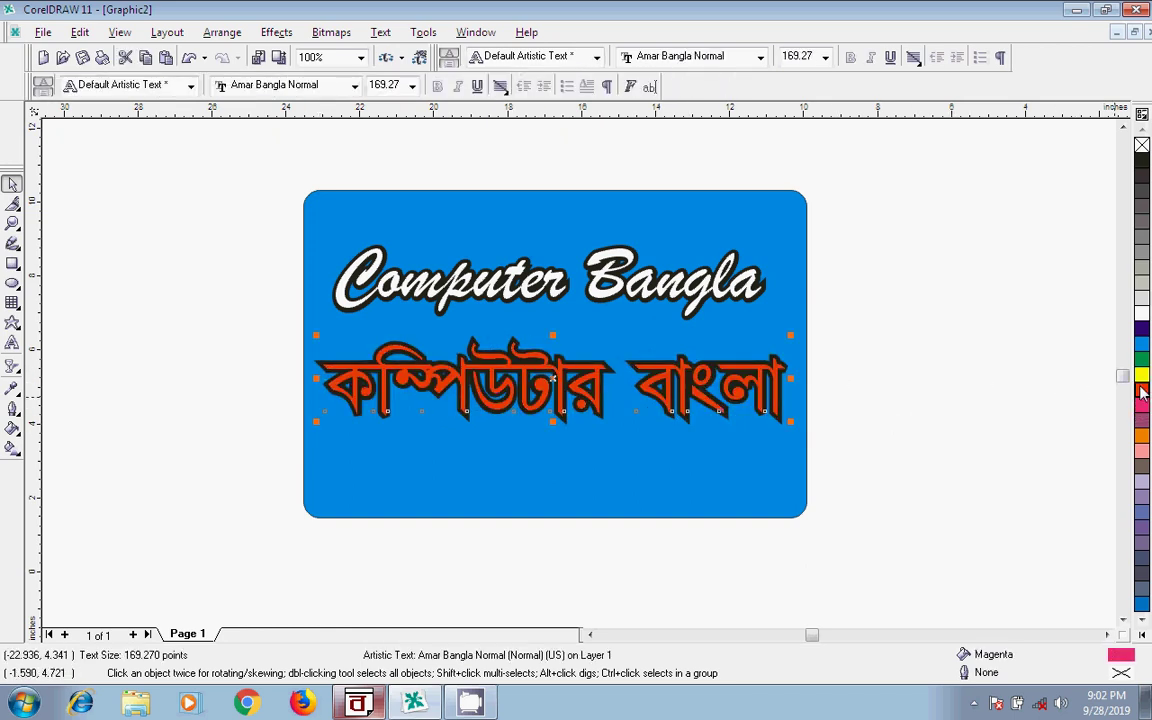
click(1141, 390)
click(1141, 358)
click(1141, 343)
click(1142, 414)
click(1142, 455)
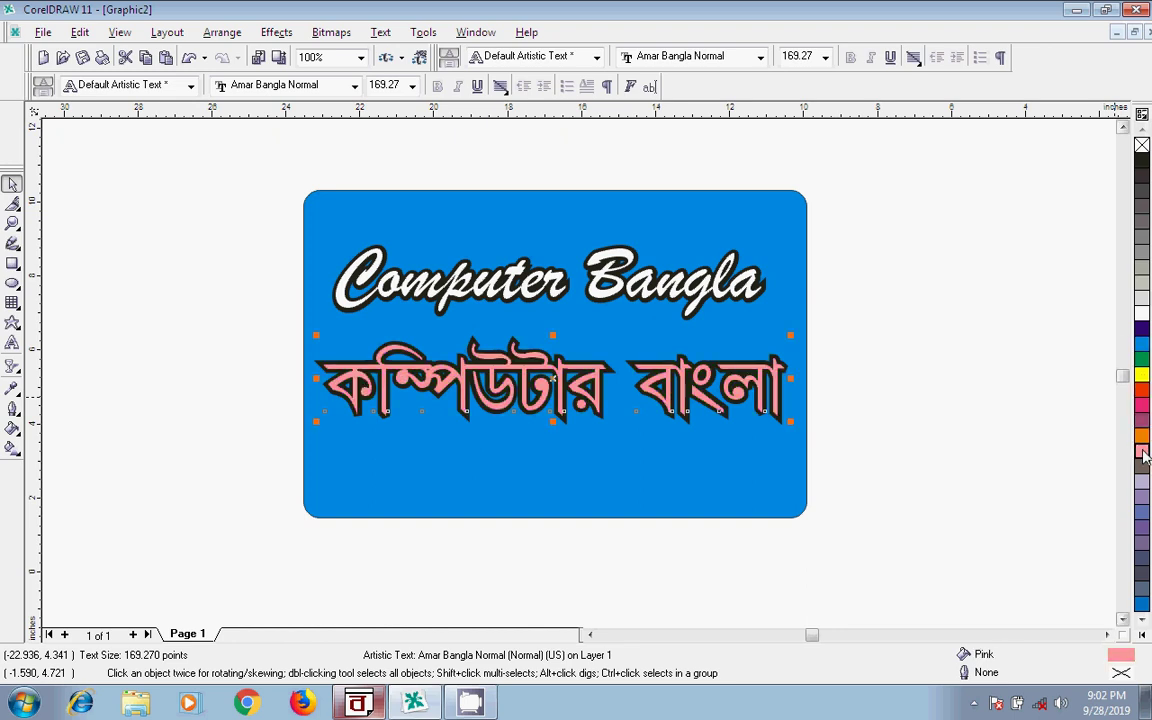
click(1141, 436)
click(1143, 455)
click(969, 425)
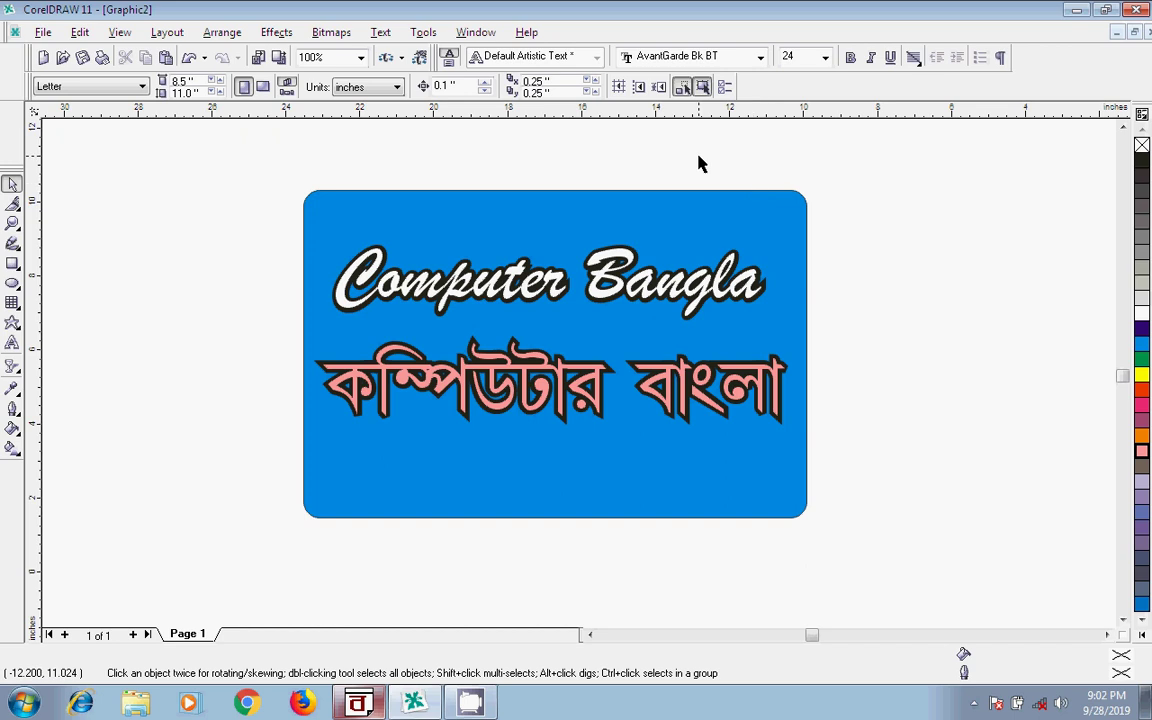
Step: Spray an Artistic Media stroke of fireworks along the rectangle's upper edge
click(12, 245)
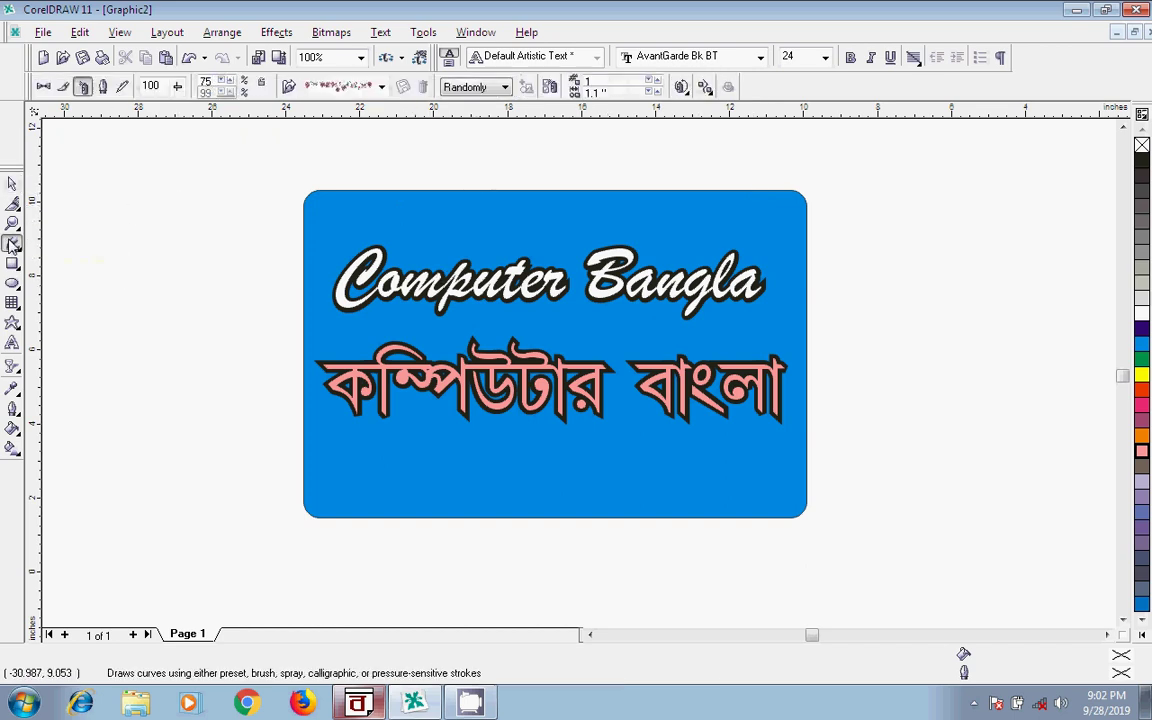
click(381, 88)
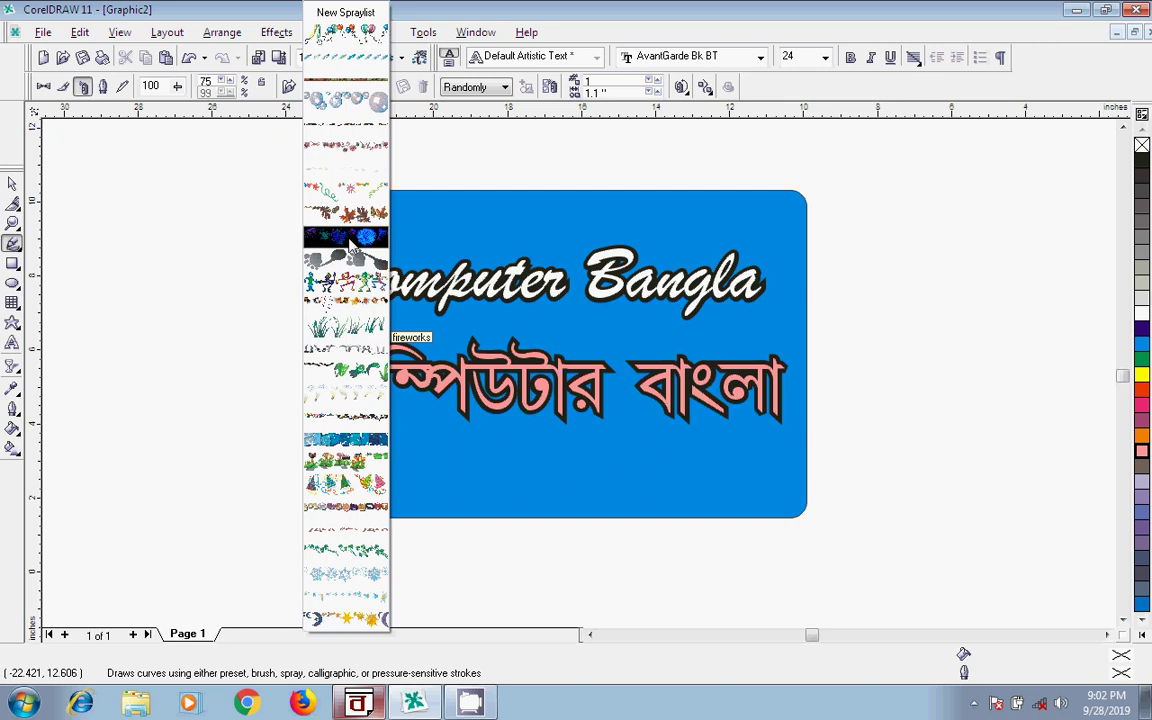
click(350, 243)
mouse_move(310, 181)
mouse_down()
mouse_move(643, 170)
mouse_move(785, 190)
mouse_up()
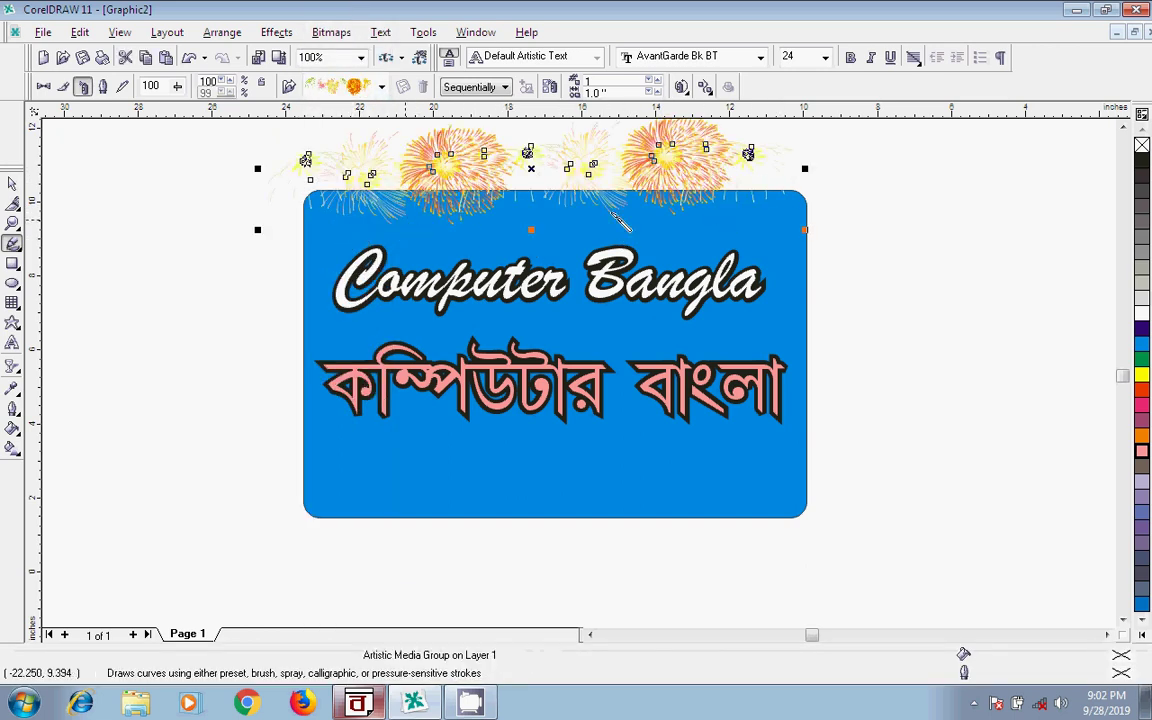
key(Escape)
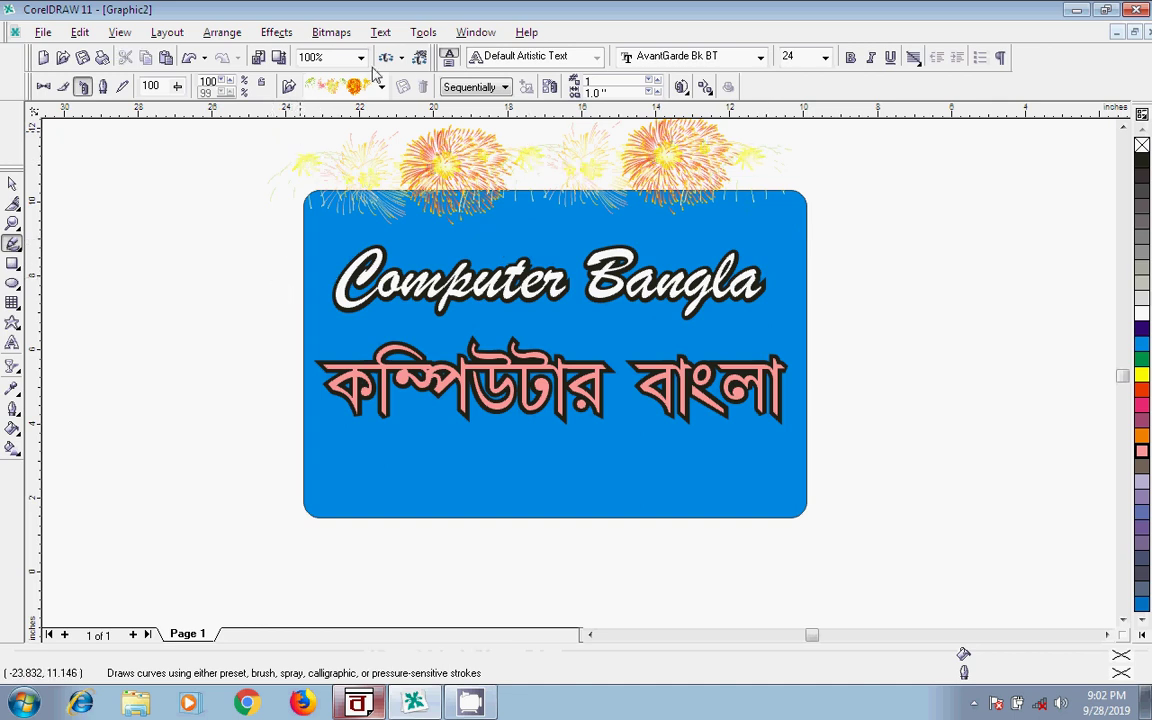
Step: Spray an Artistic Media stroke of green clover vines along the rectangle's lower edge
click(381, 87)
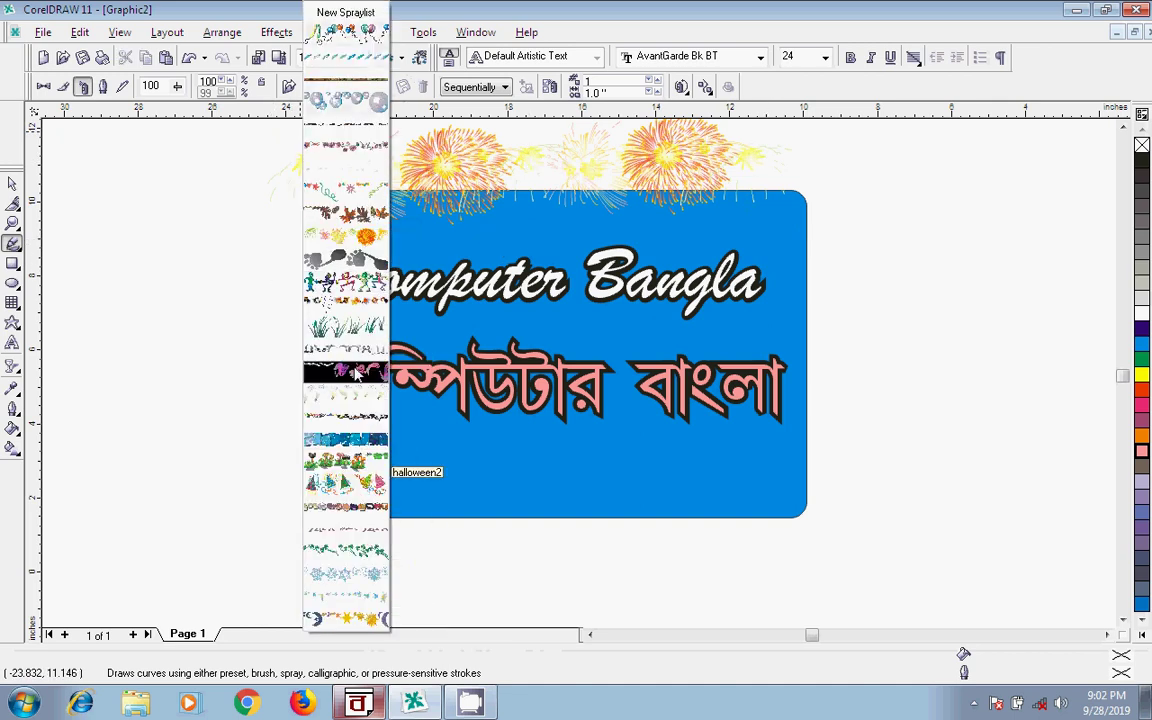
click(368, 546)
drag(296, 494, 818, 495)
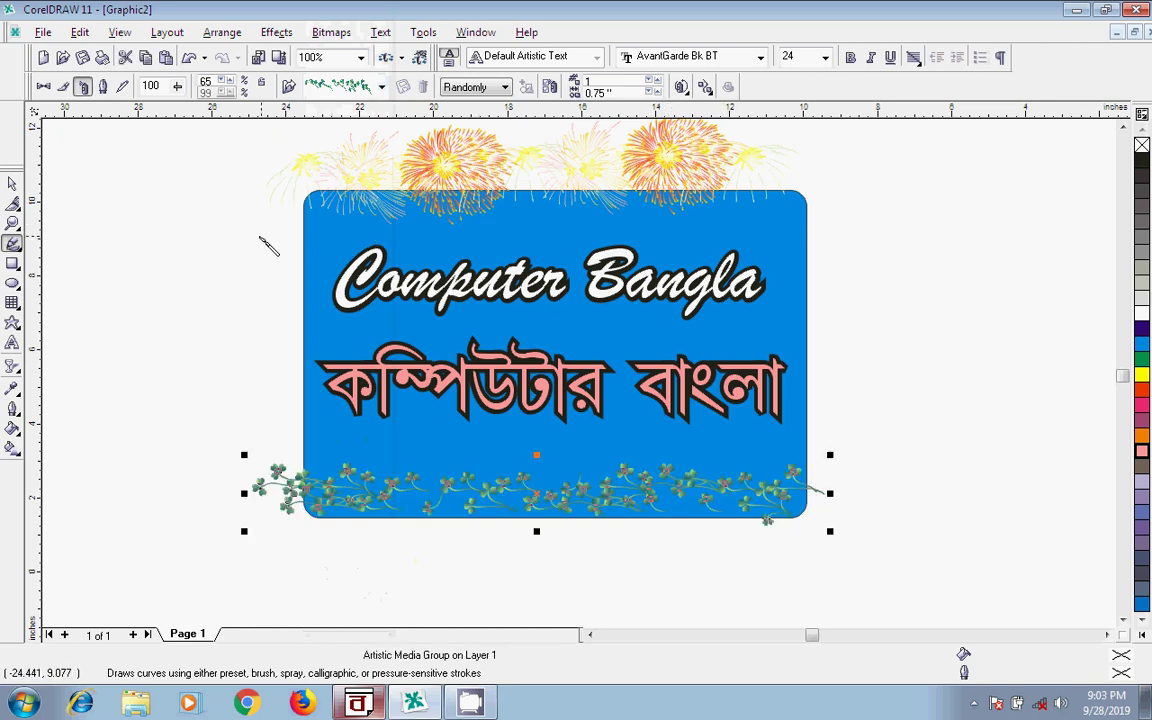
key(Escape)
Step: Spray an Artistic Media stroke of pink flowers over the clover vines along the rectangle's lower edge
click(381, 87)
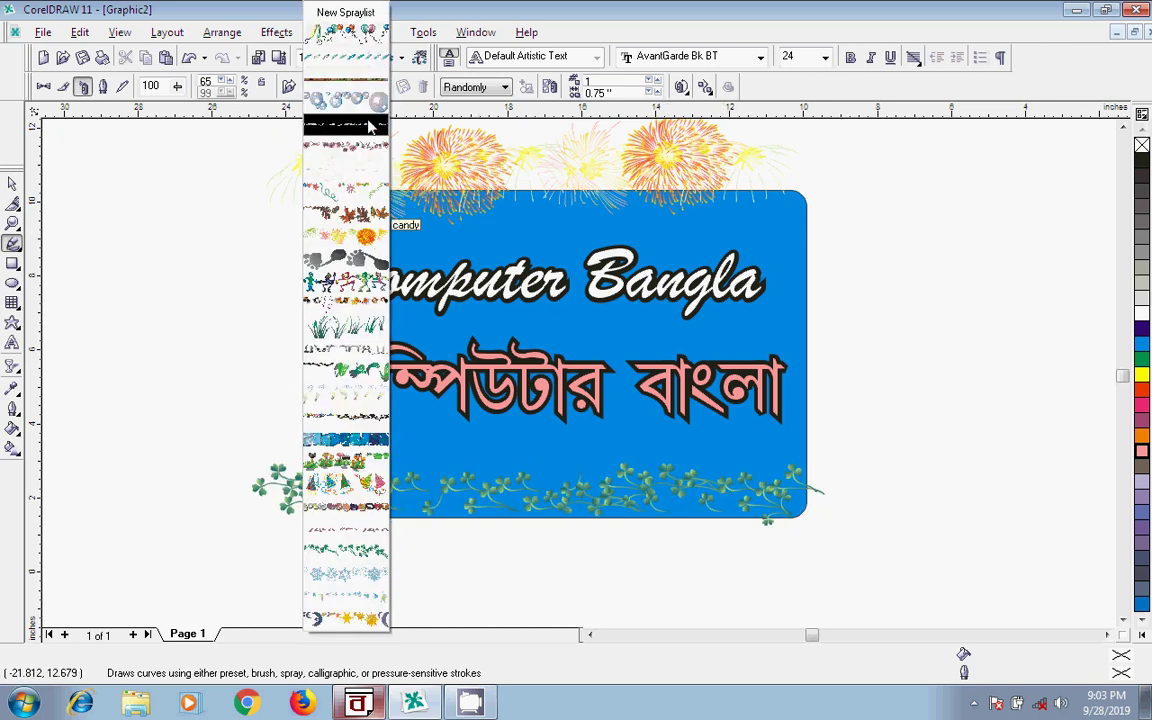
click(363, 147)
mouse_move(780, 495)
mouse_down()
mouse_move(427, 501)
mouse_move(290, 495)
mouse_up()
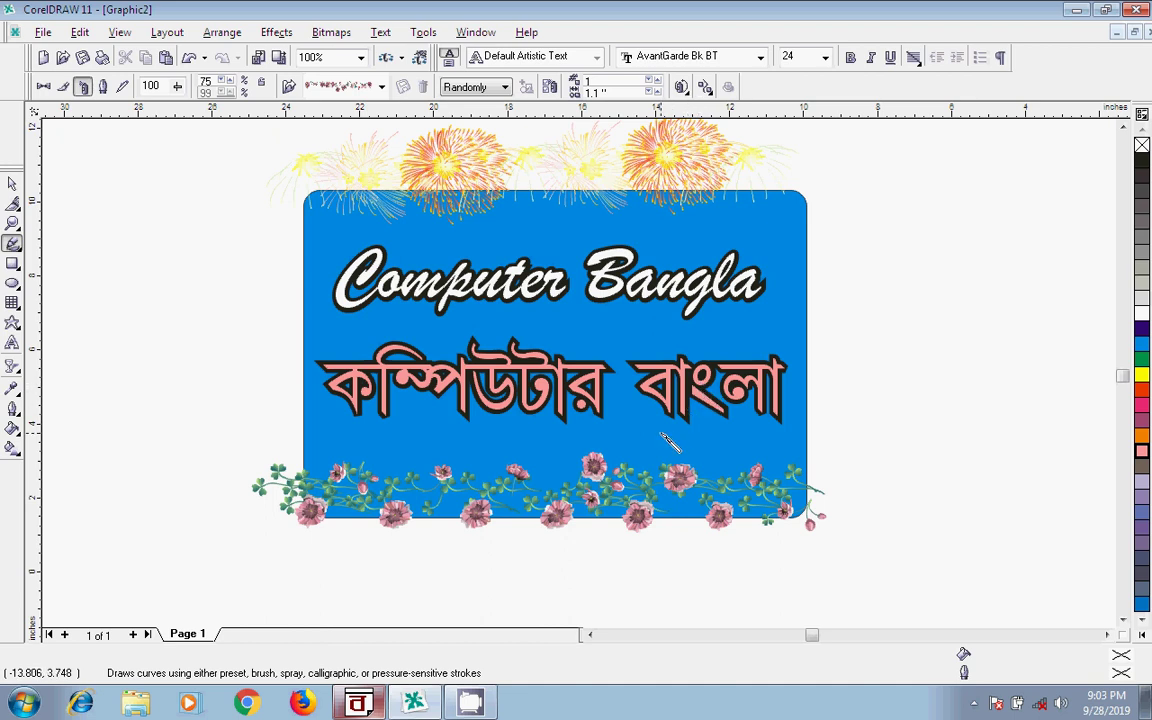
click(12, 183)
scroll(323, 305, down, 1)
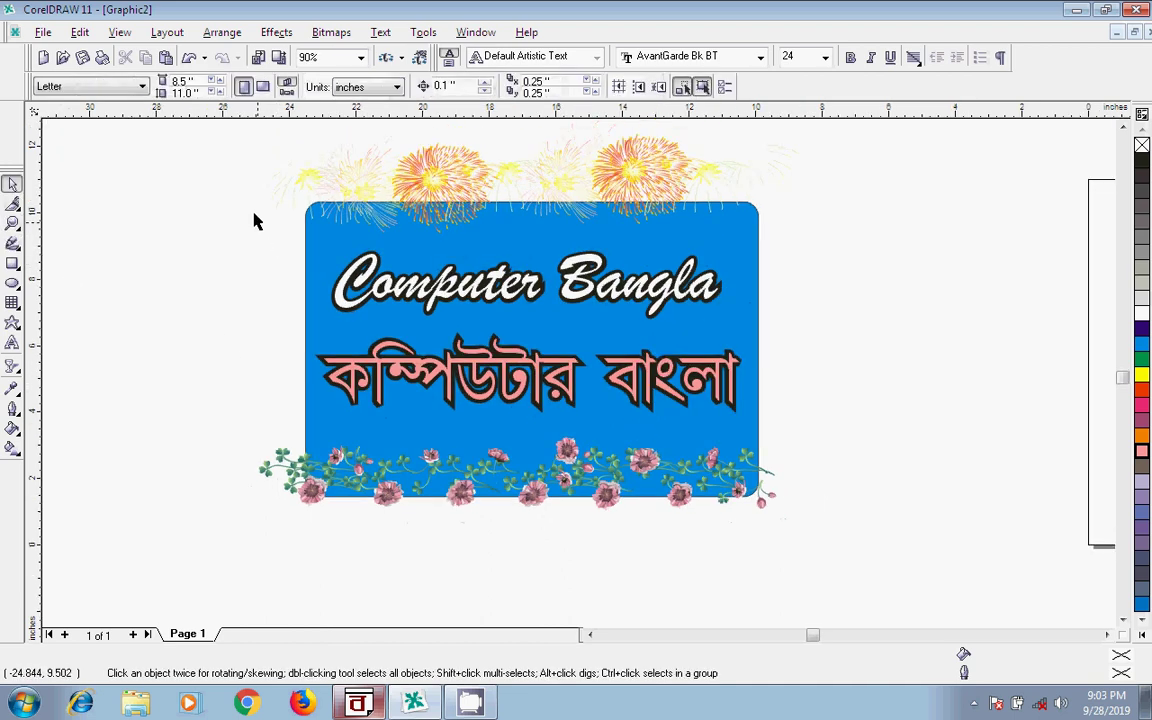
drag(226, 162, 694, 275)
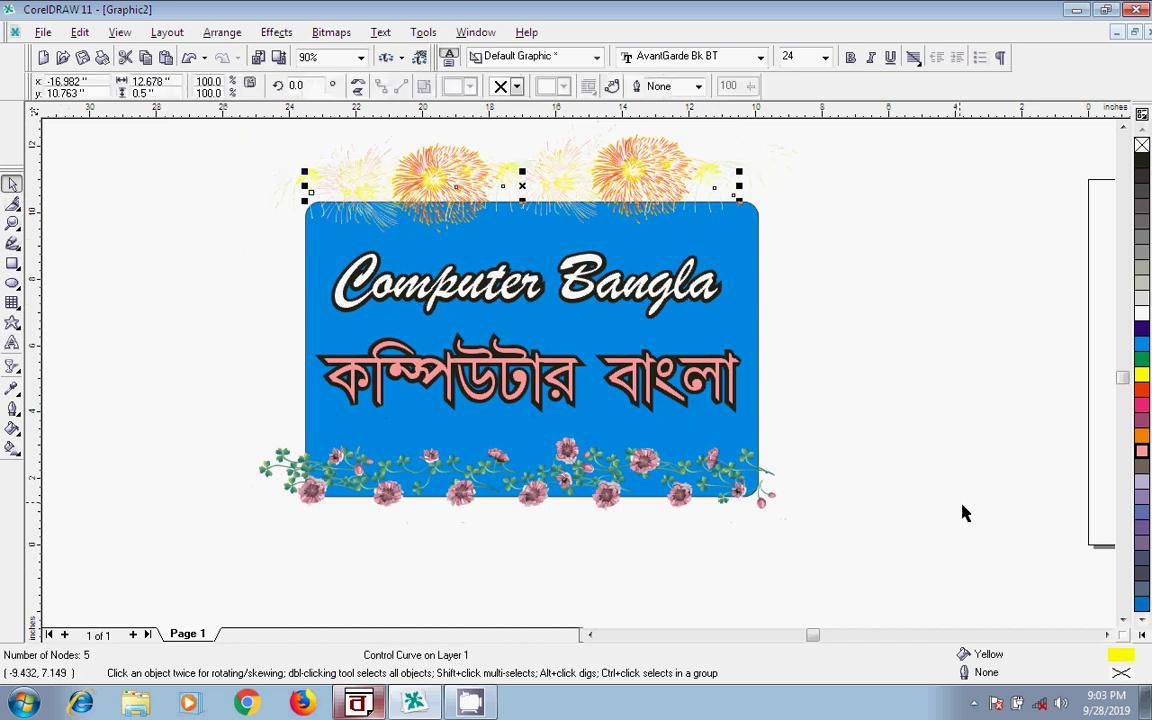
click(964, 512)
Step: Draw a near-circular ellipse about 9.25 by 9.14 inches in the empty area below the design, undoing any stray tiny ellipse
click(1123, 618)
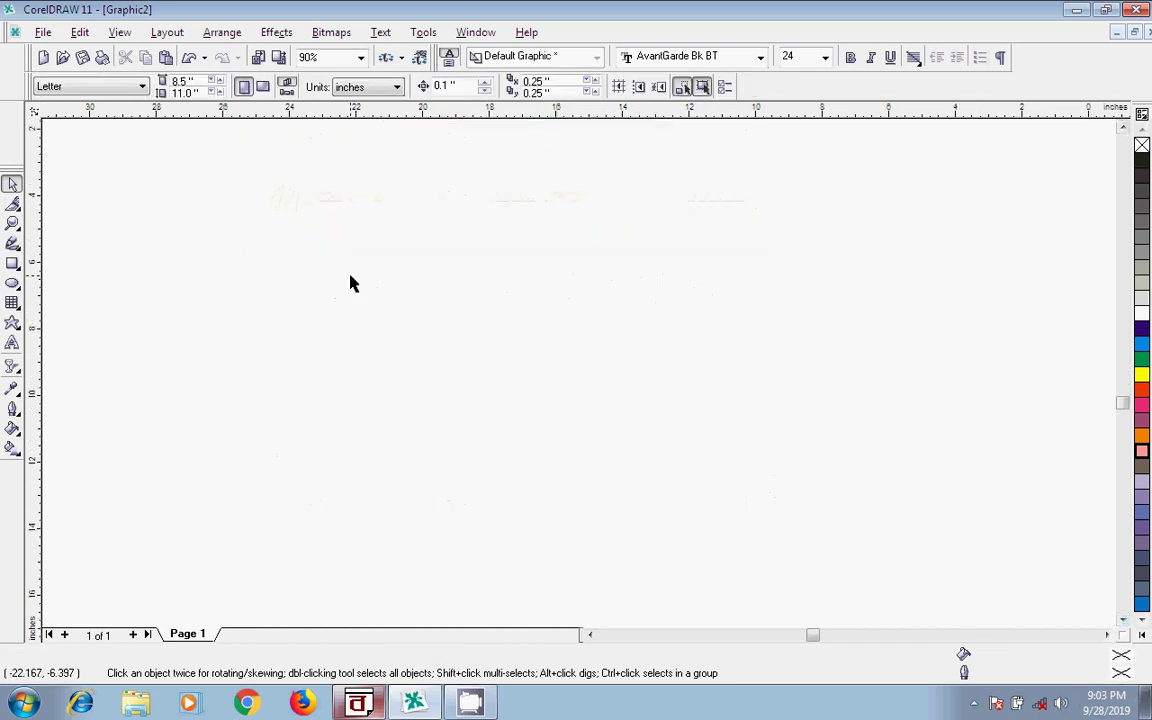
click(12, 283)
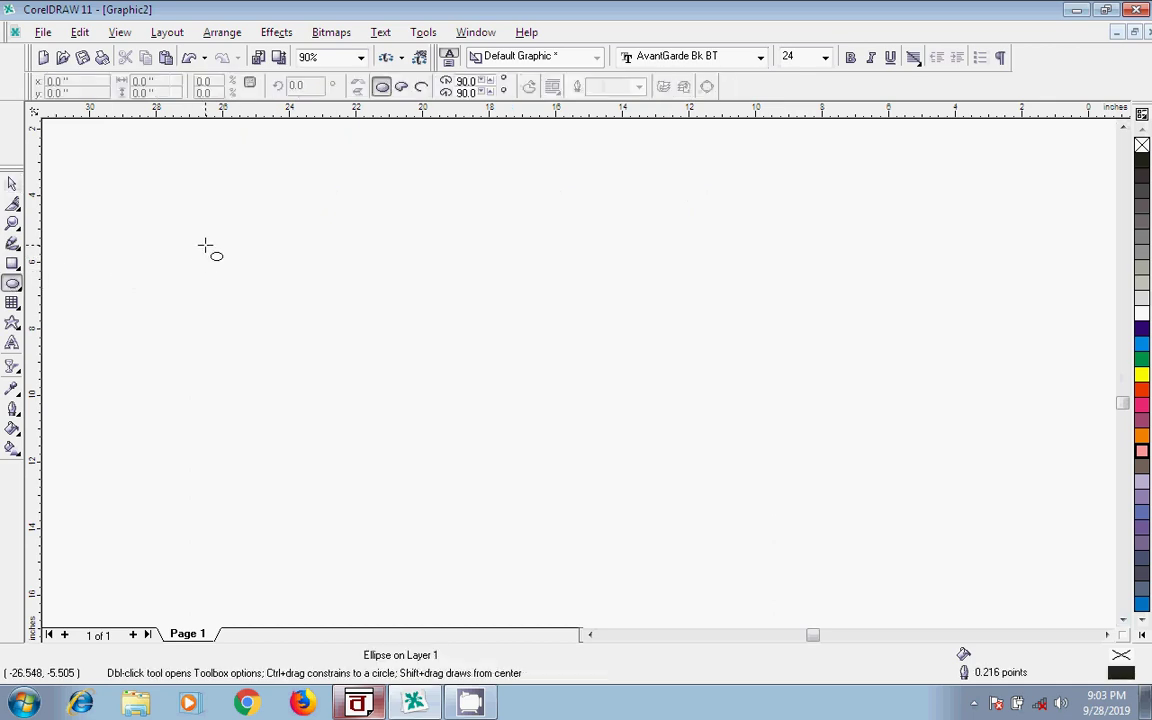
mouse_move(237, 162)
mouse_down()
mouse_move(396, 391)
mouse_move(555, 479)
mouse_up()
click(553, 475)
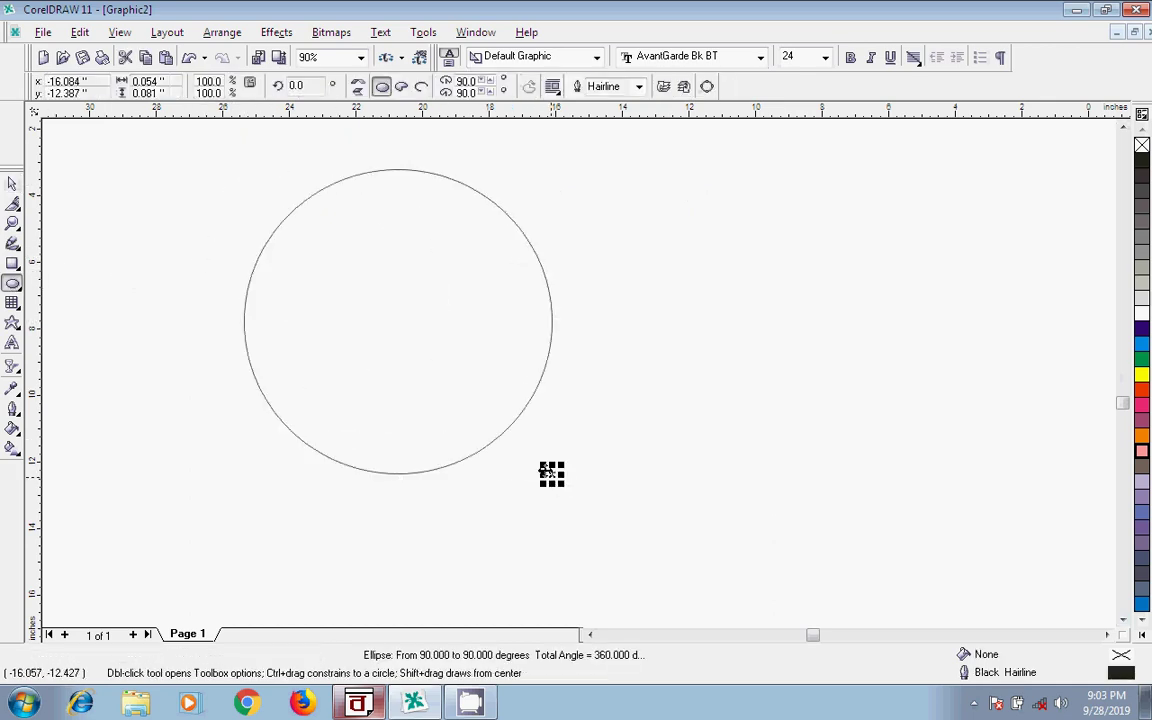
click(497, 422)
key(ctrl+z)
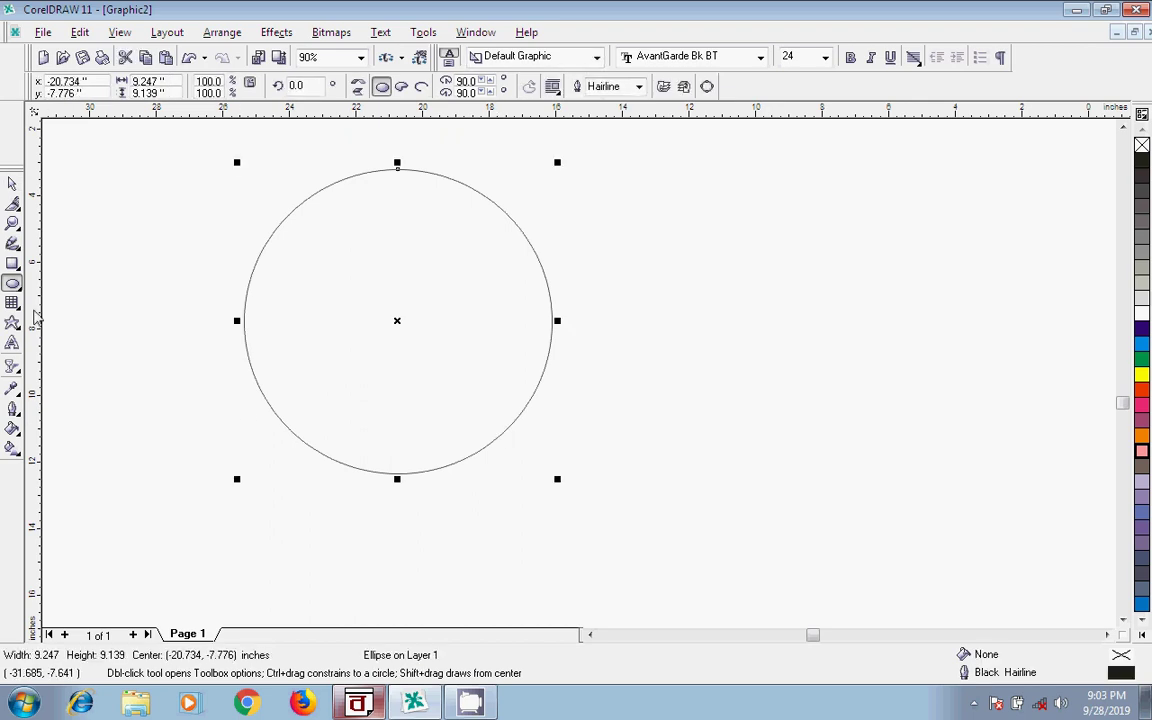
Step: Cut the circle in half horizontally with the Knife tool and move the lower half down about 1 inch
click(14, 203)
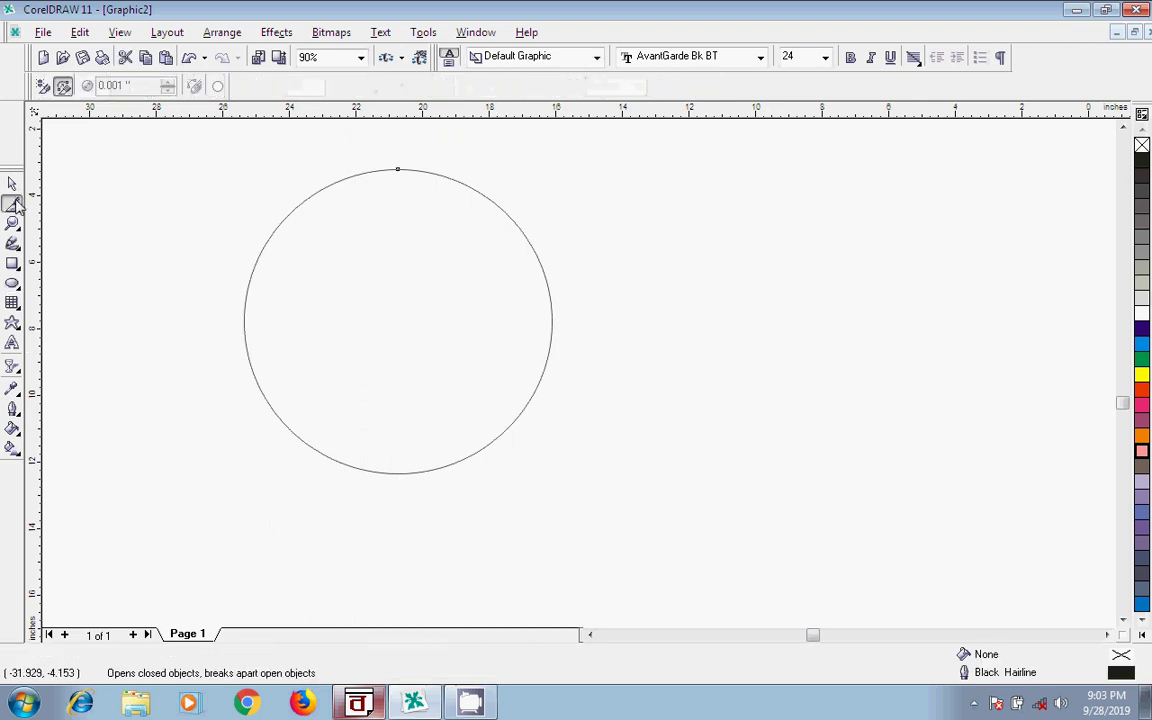
click(245, 319)
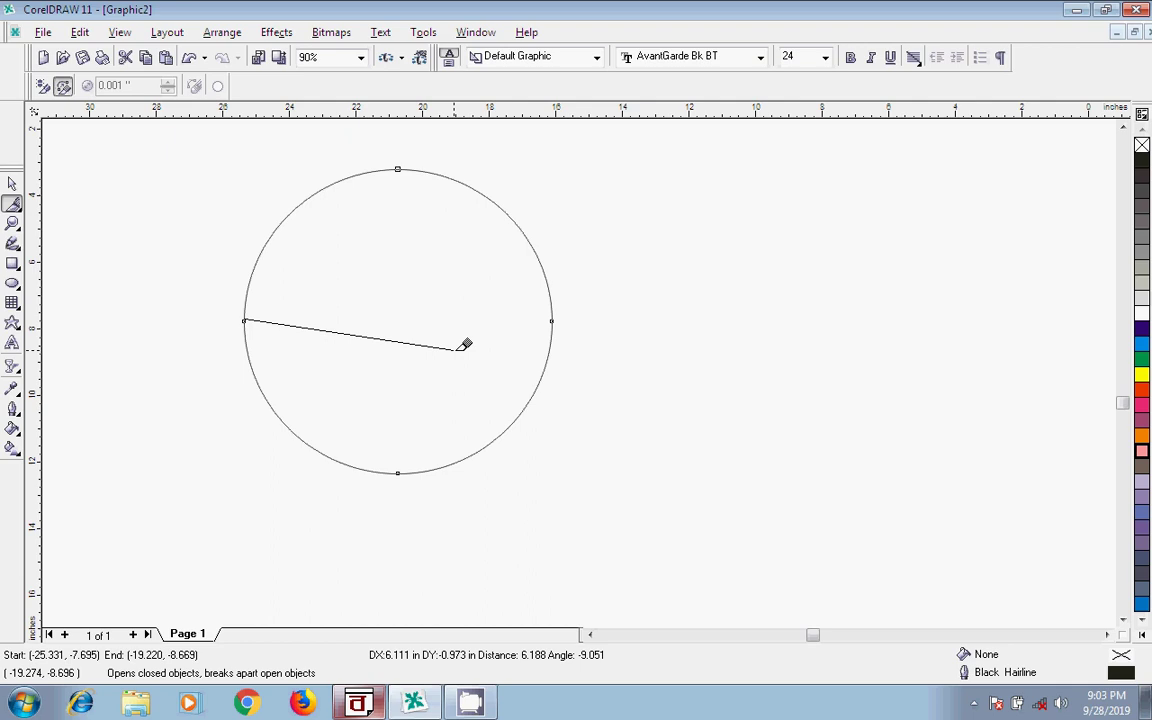
click(551, 320)
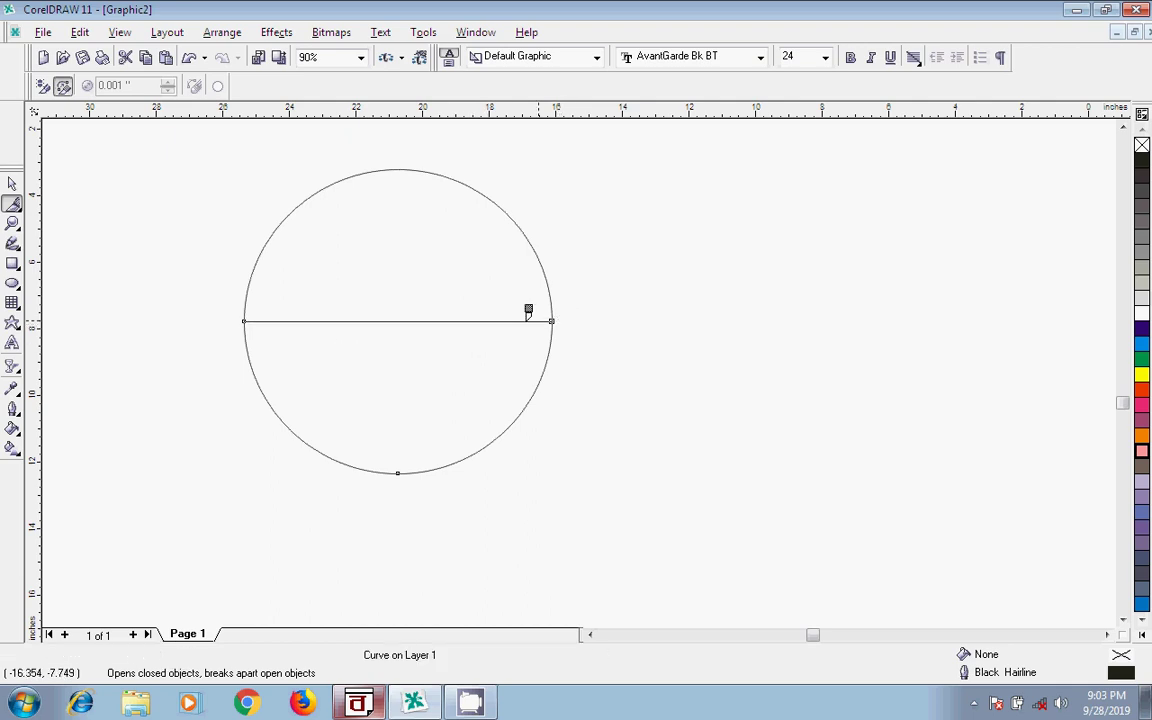
click(13, 185)
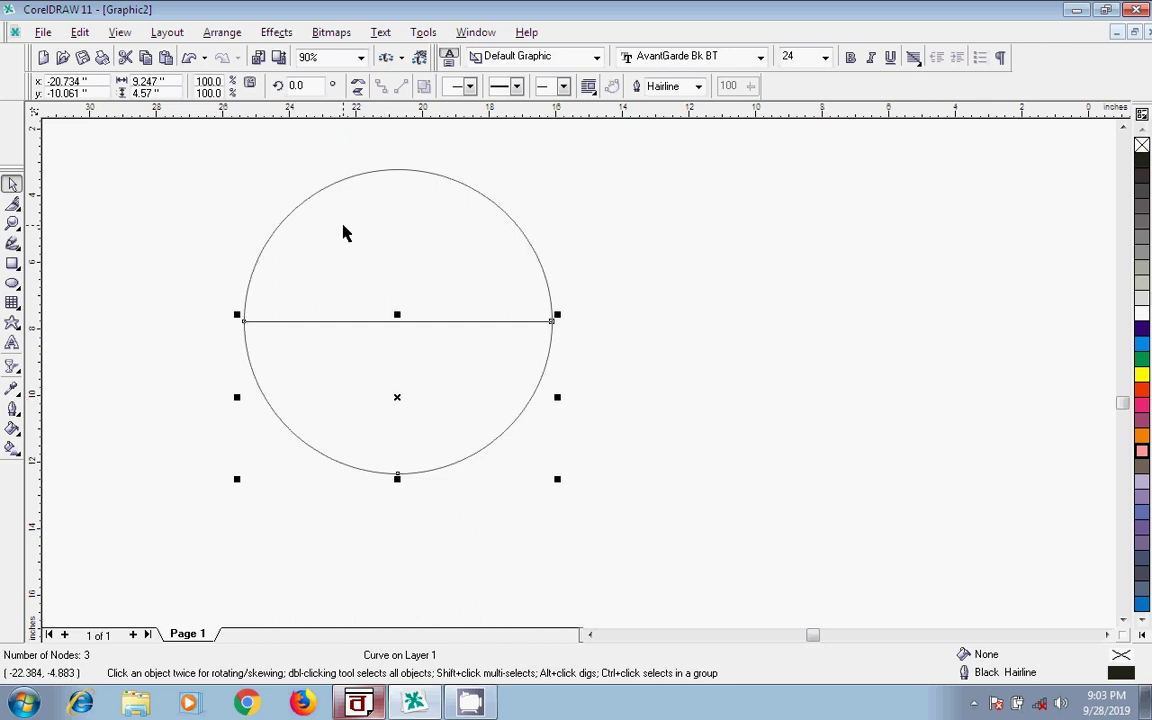
drag(398, 397, 398, 432)
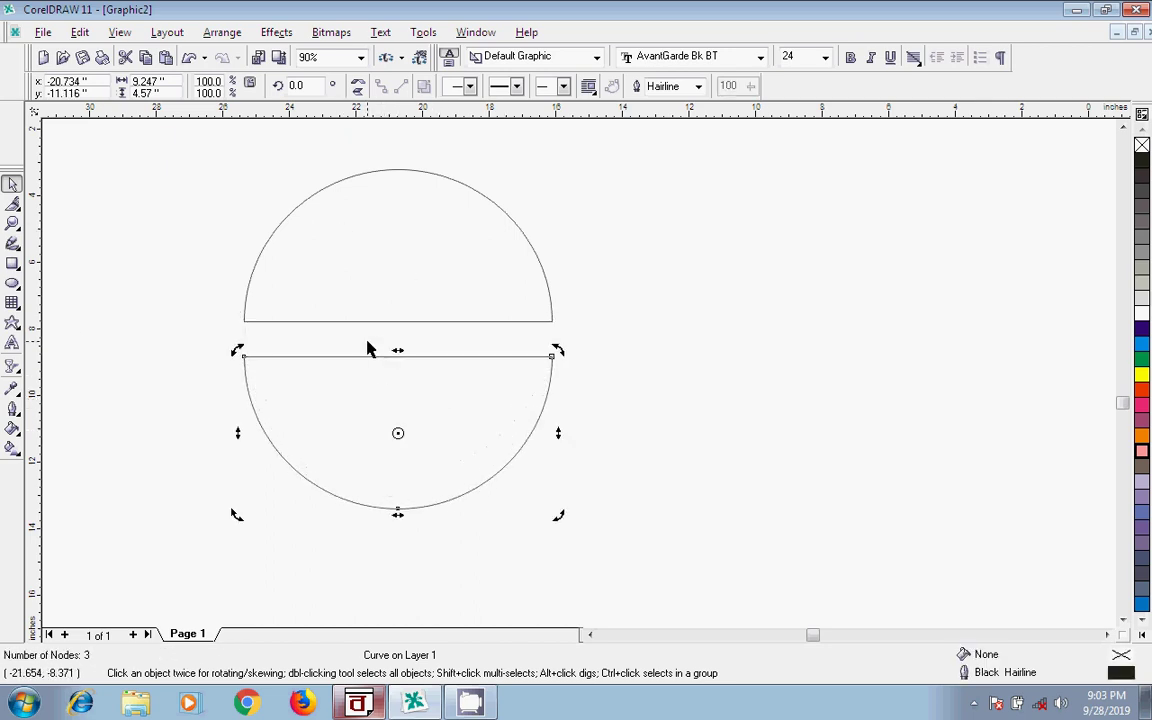
Step: Convert the lower half's straight edge to a curve and bend it into an S-wave, dipping at left and rising at right
click(484, 322)
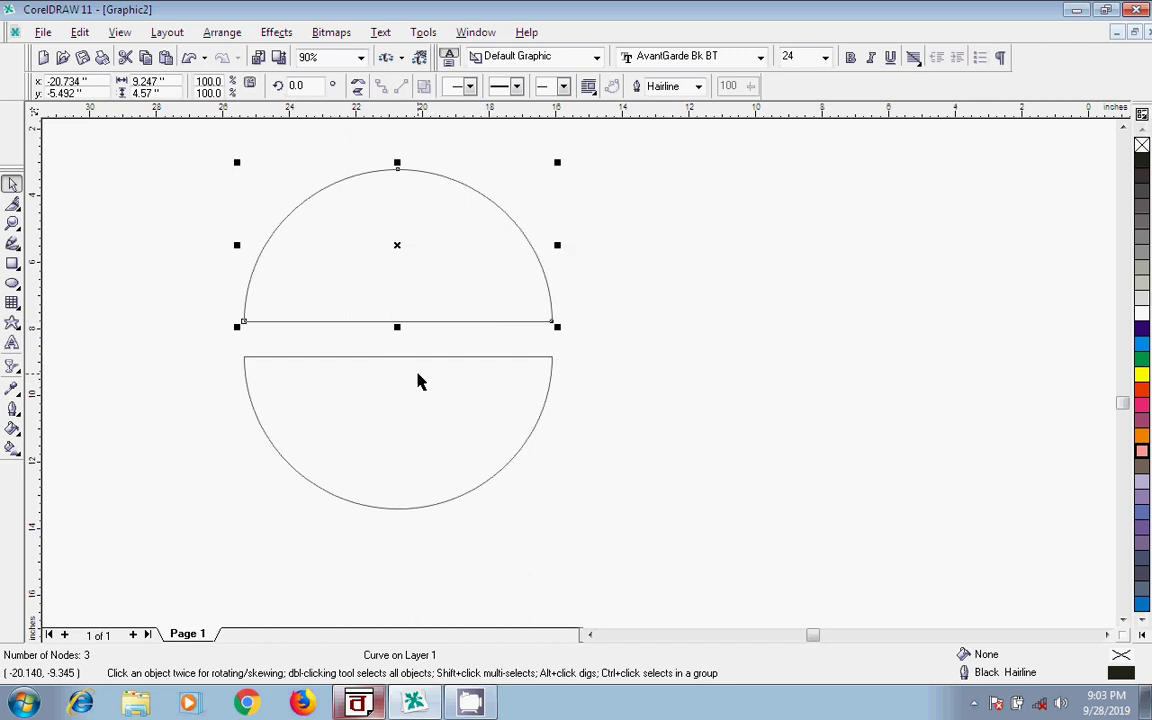
click(274, 356)
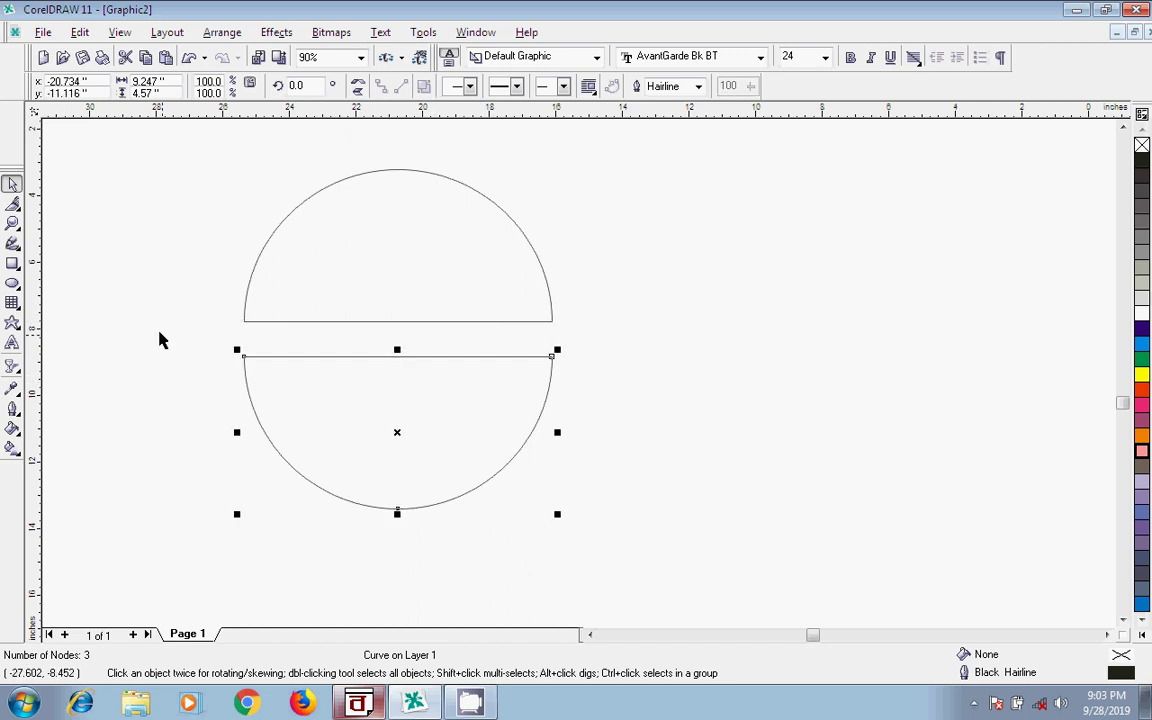
click(13, 206)
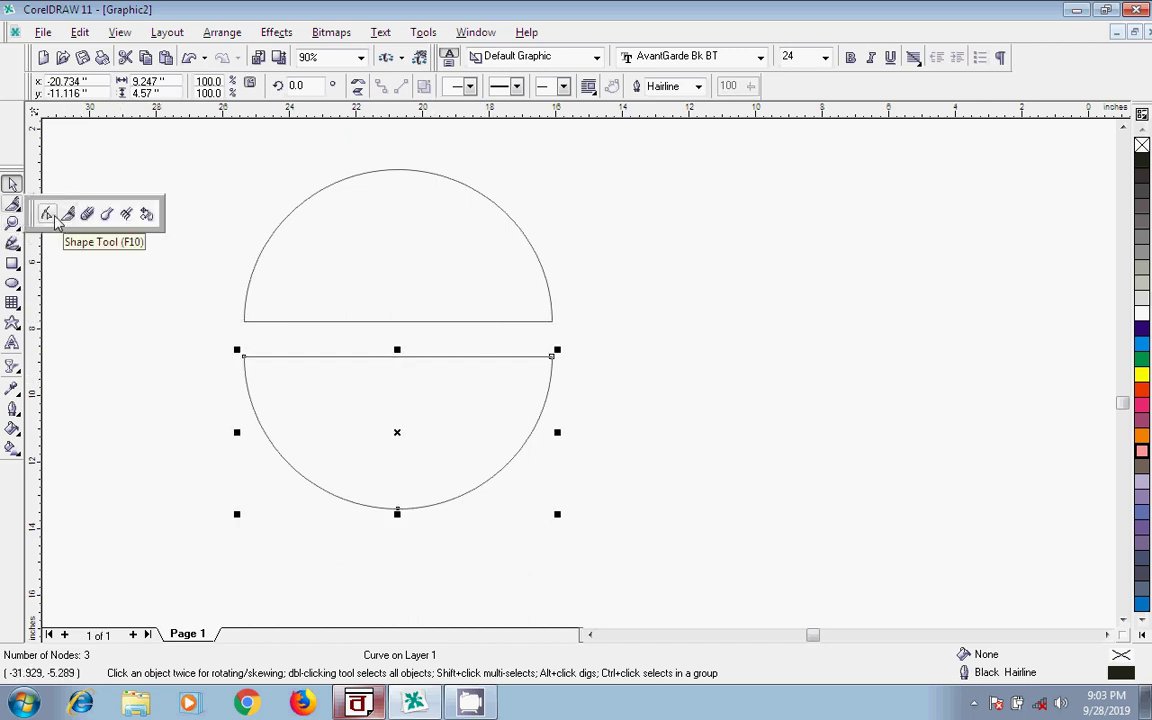
click(47, 214)
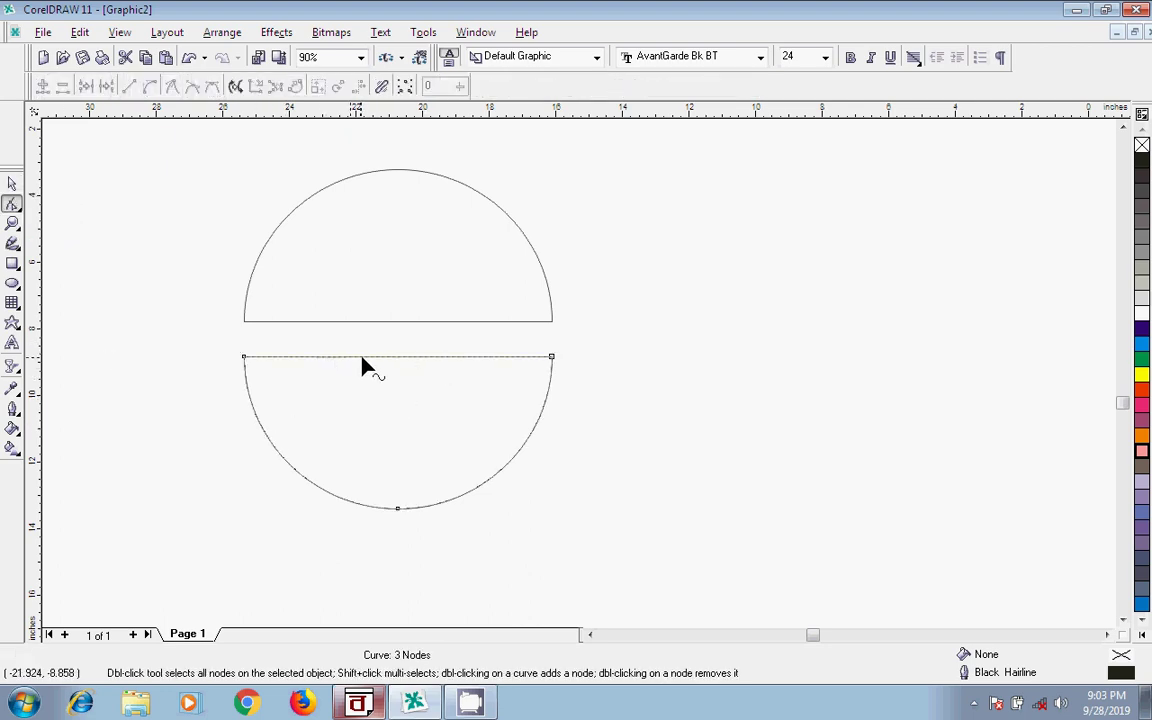
click(395, 357)
click(150, 87)
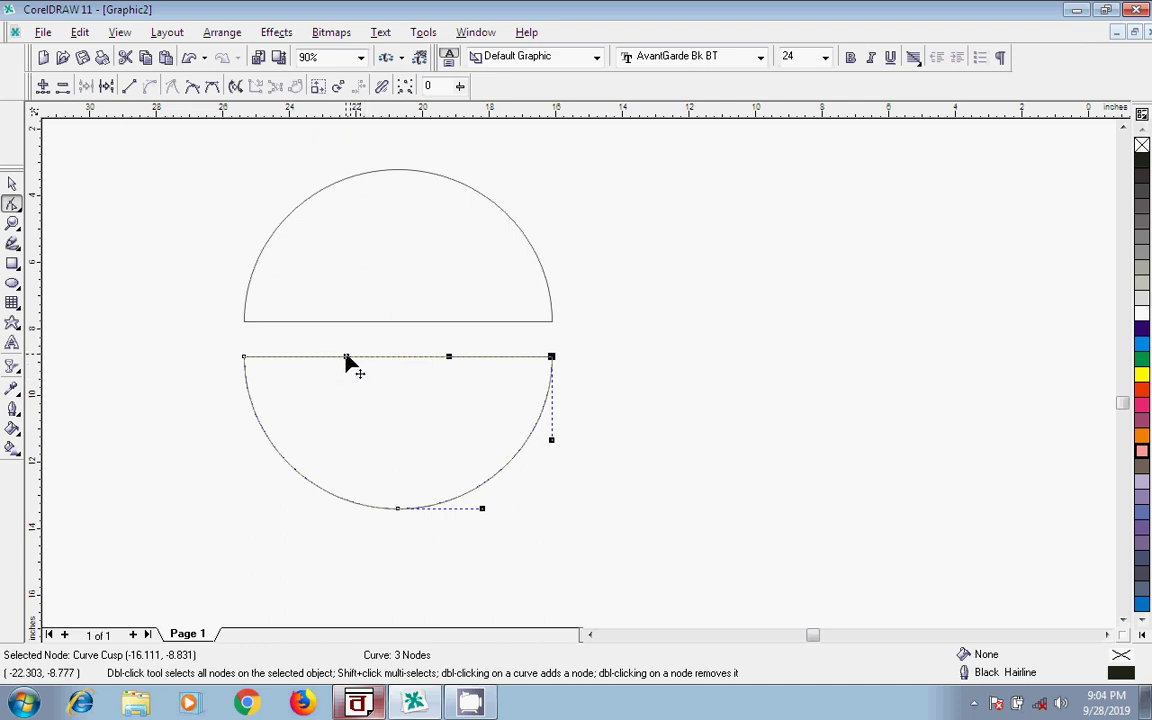
drag(346, 356, 344, 461)
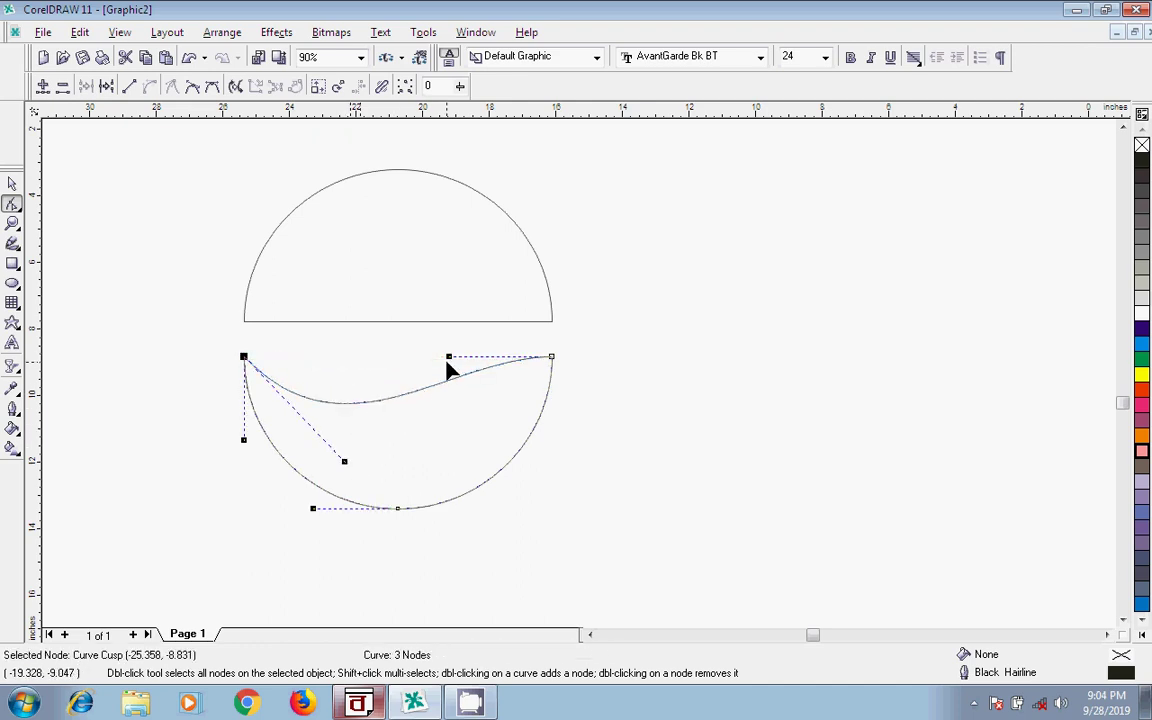
drag(449, 358, 443, 255)
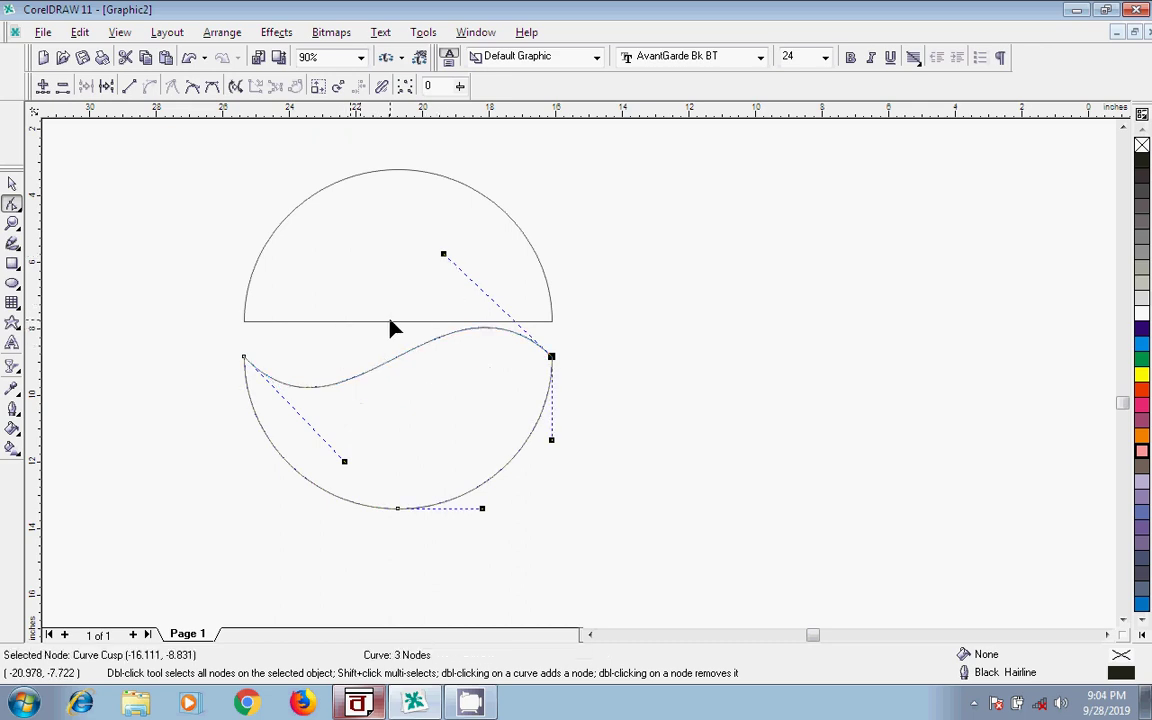
Step: Convert the upper half's straight edge to a curve and bend it into an S-wave parallel to the lower half's edge
click(390, 321)
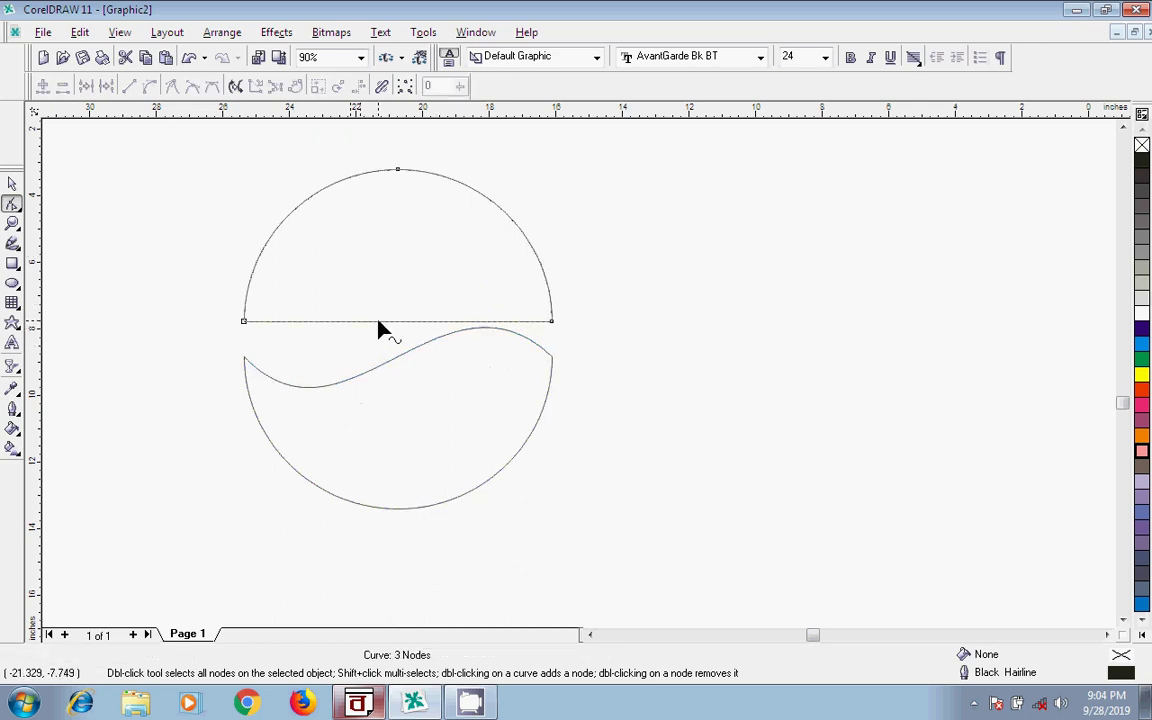
click(389, 323)
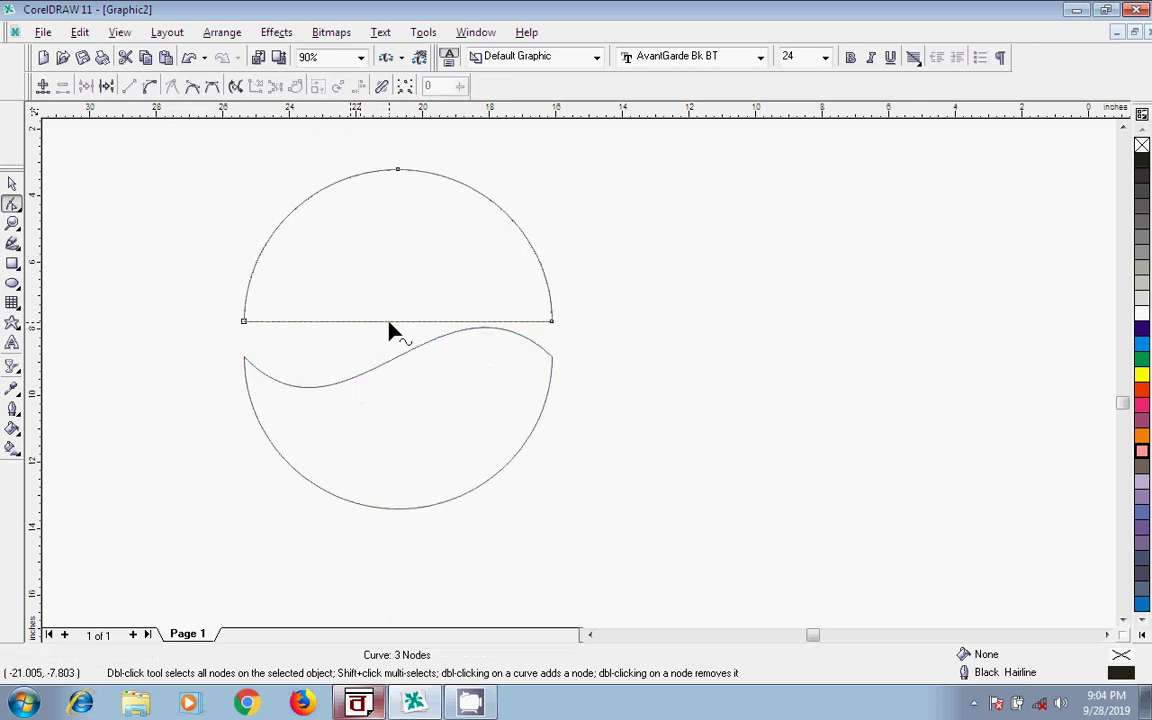
click(150, 87)
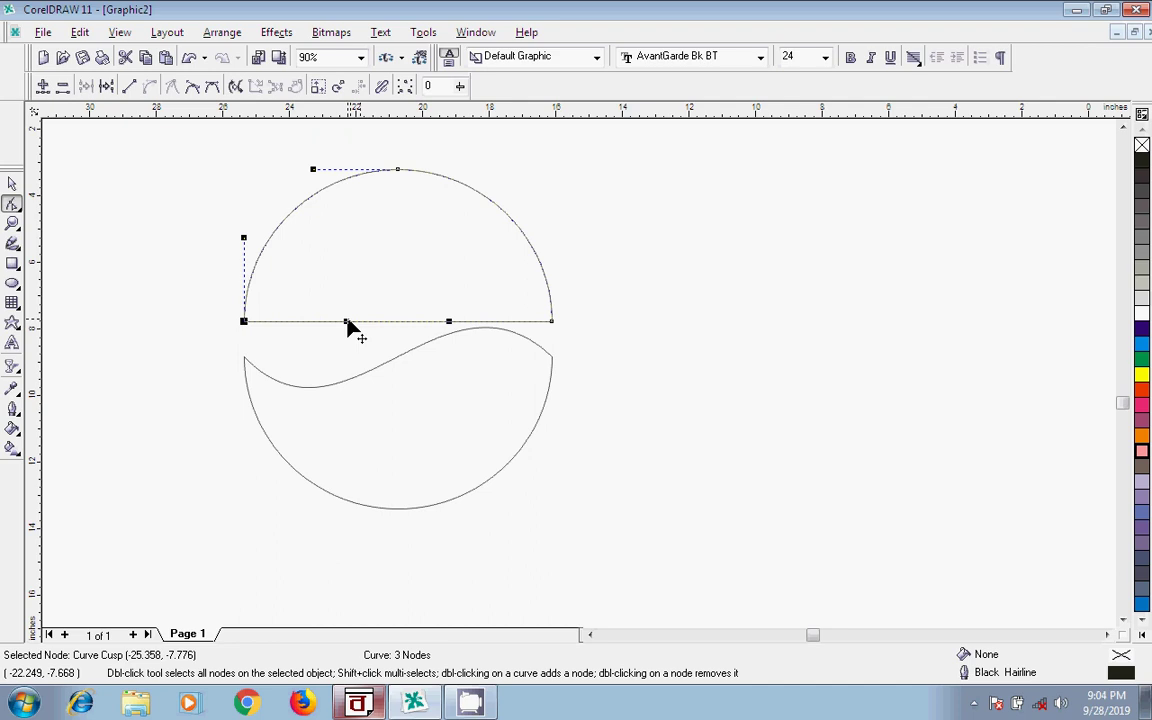
drag(348, 324, 341, 434)
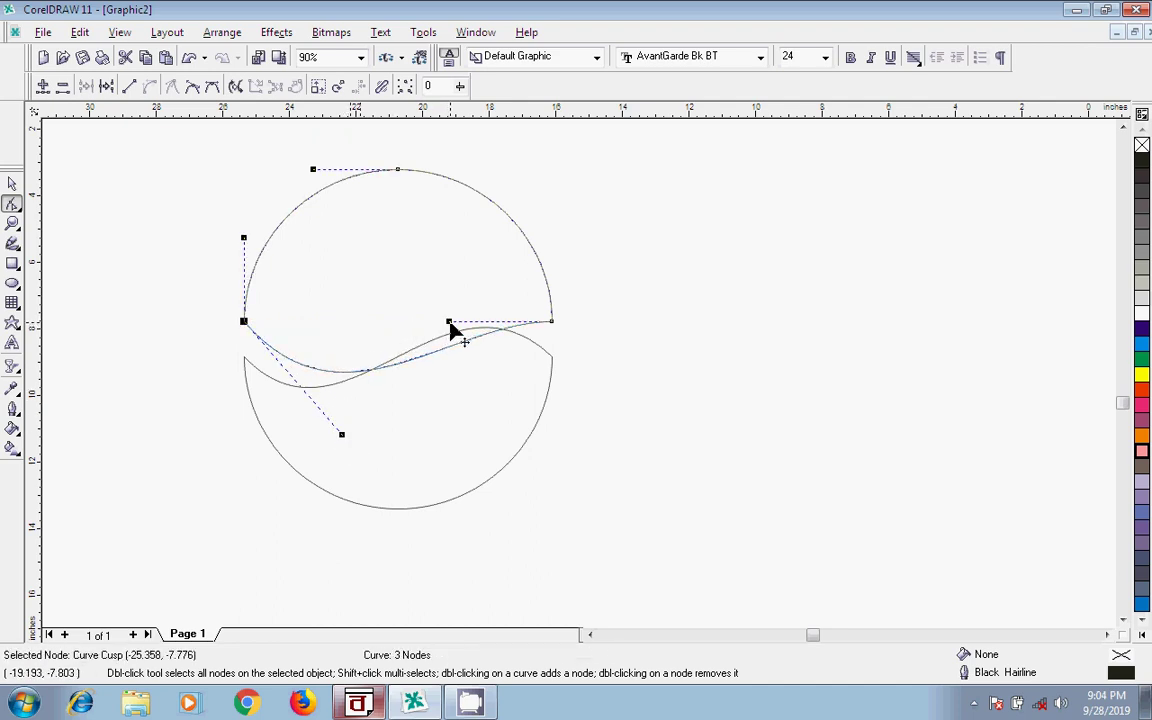
drag(449, 321, 428, 222)
Step: Fill the upper half of the circle with dark blue and the lower half with red
click(12, 184)
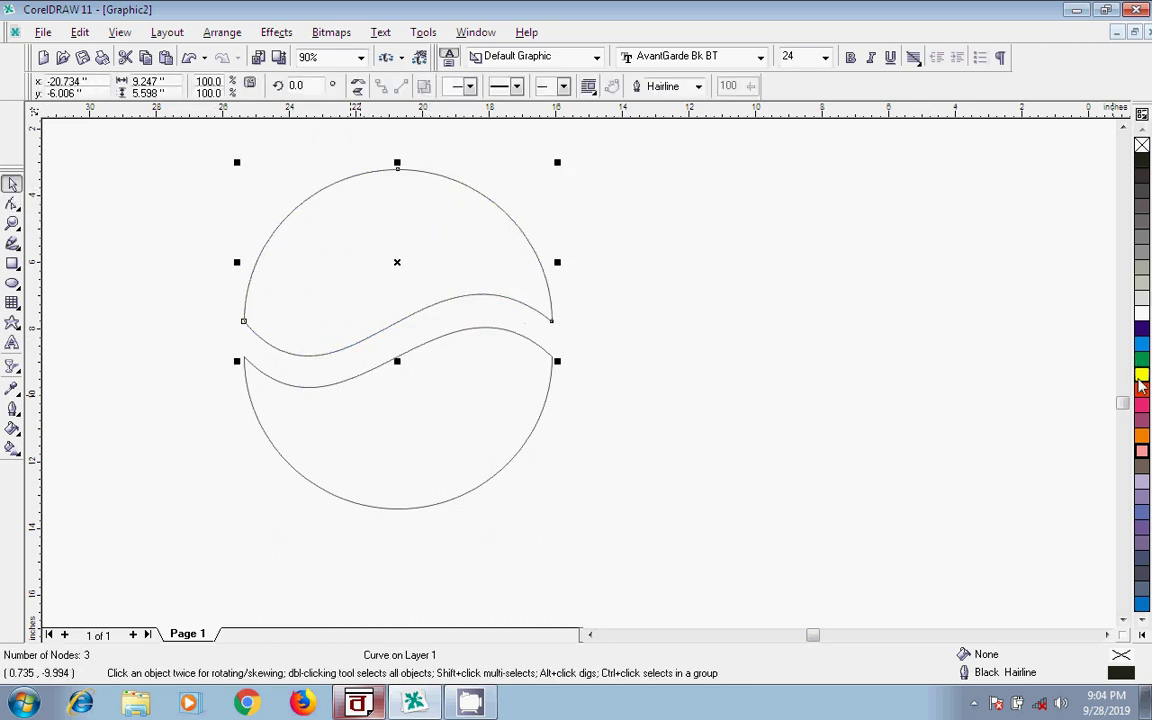
click(1142, 328)
click(549, 361)
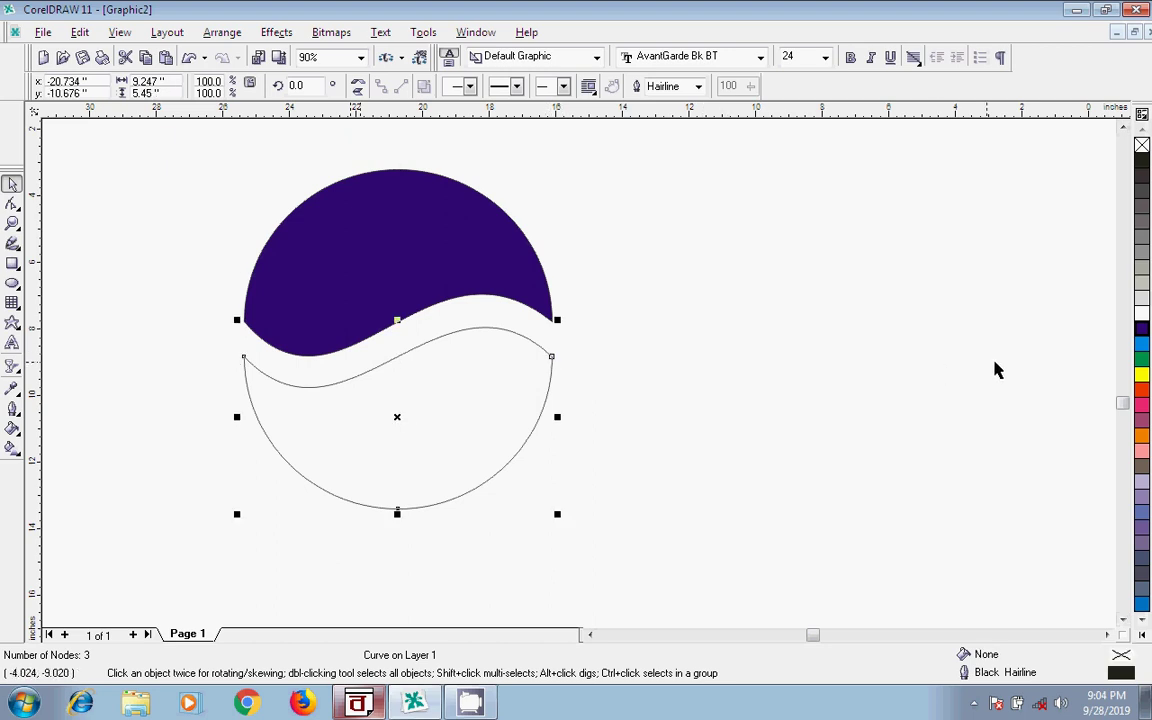
click(1142, 390)
click(815, 388)
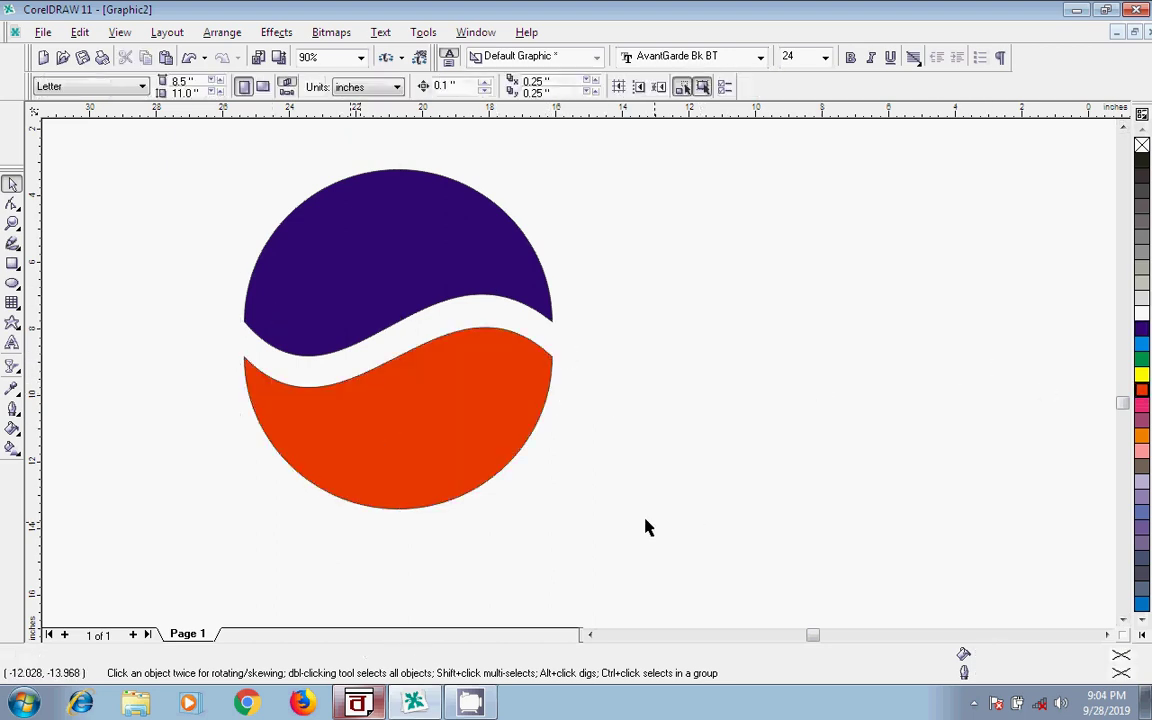
Step: Add the artistic text "Pepsi" on the red half, enlarge it to about 190 points and position it within the shape
click(12, 343)
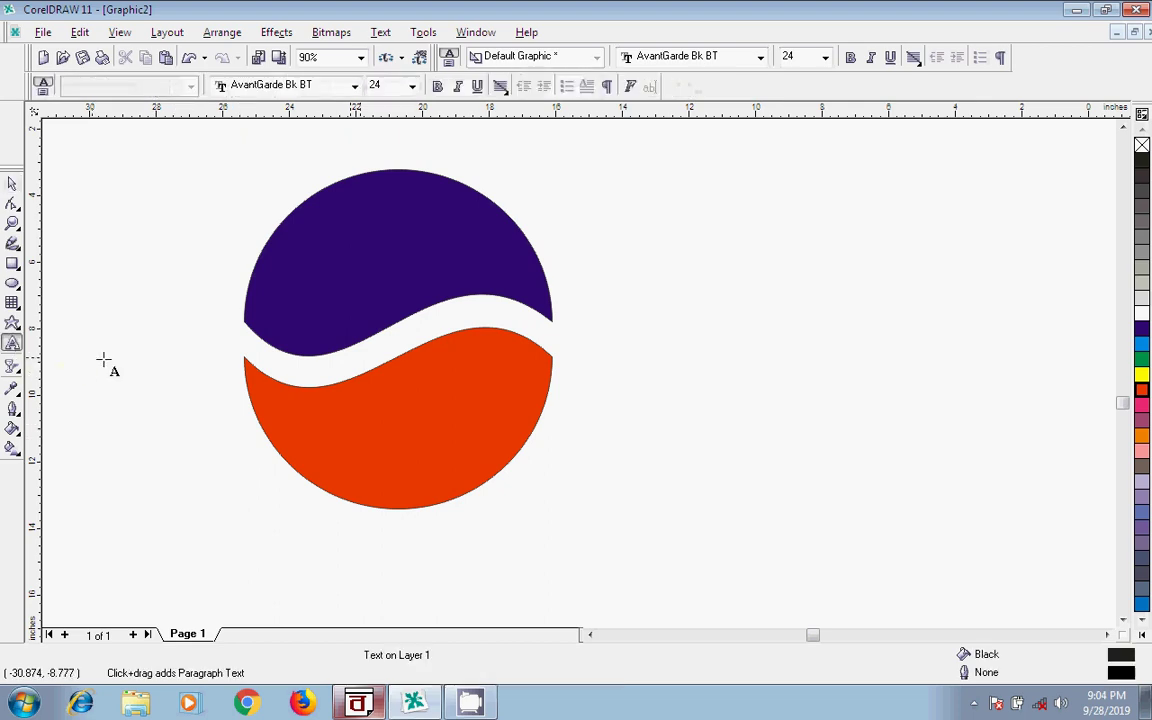
click(346, 434)
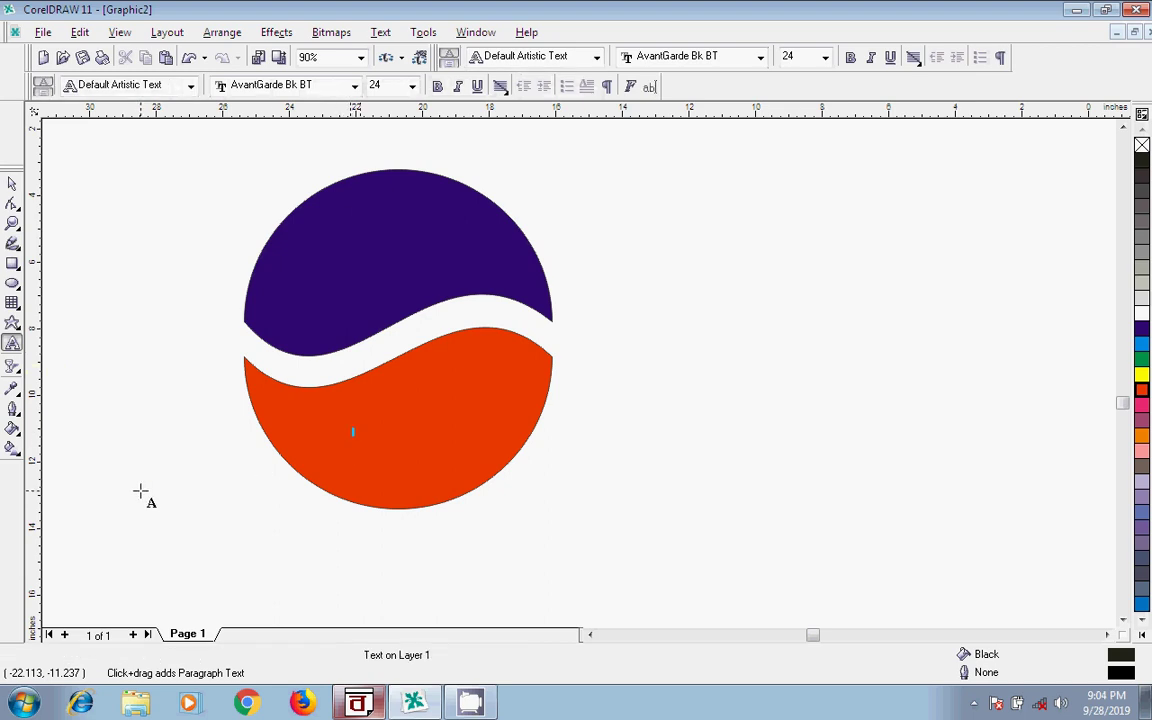
text(P)
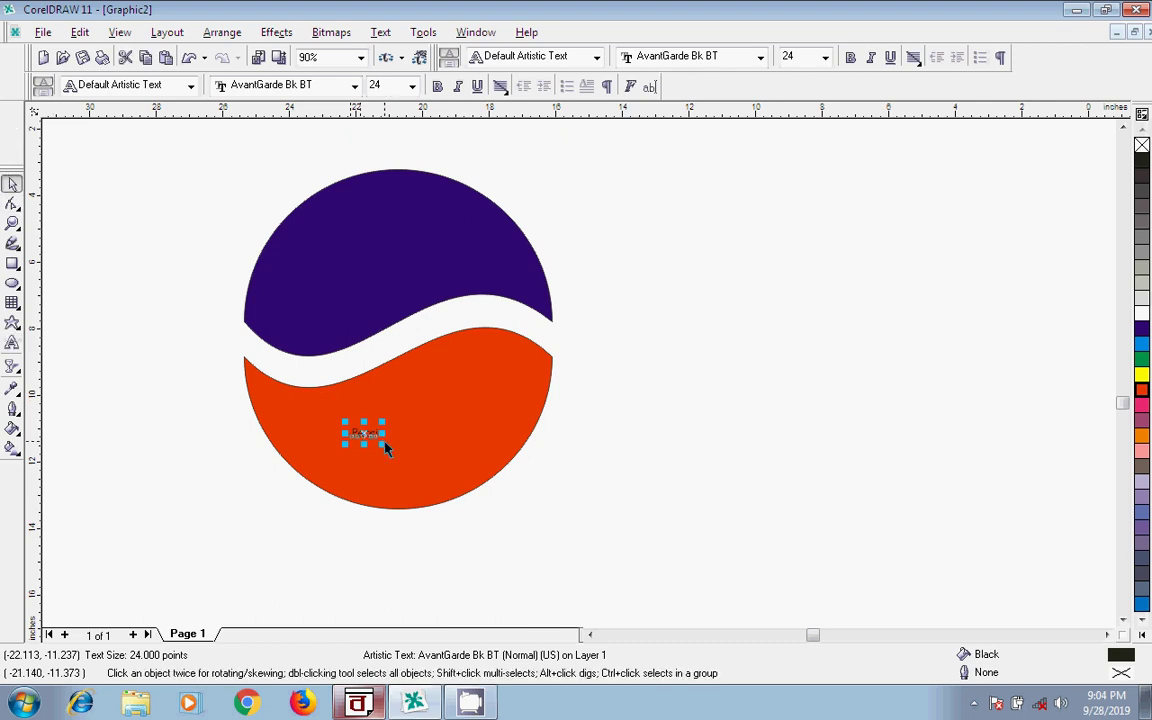
drag(384, 445, 552, 513)
drag(455, 475, 403, 435)
Step: Set the "Pepsi" text in Brush Script MT and fill it with white
click(313, 82)
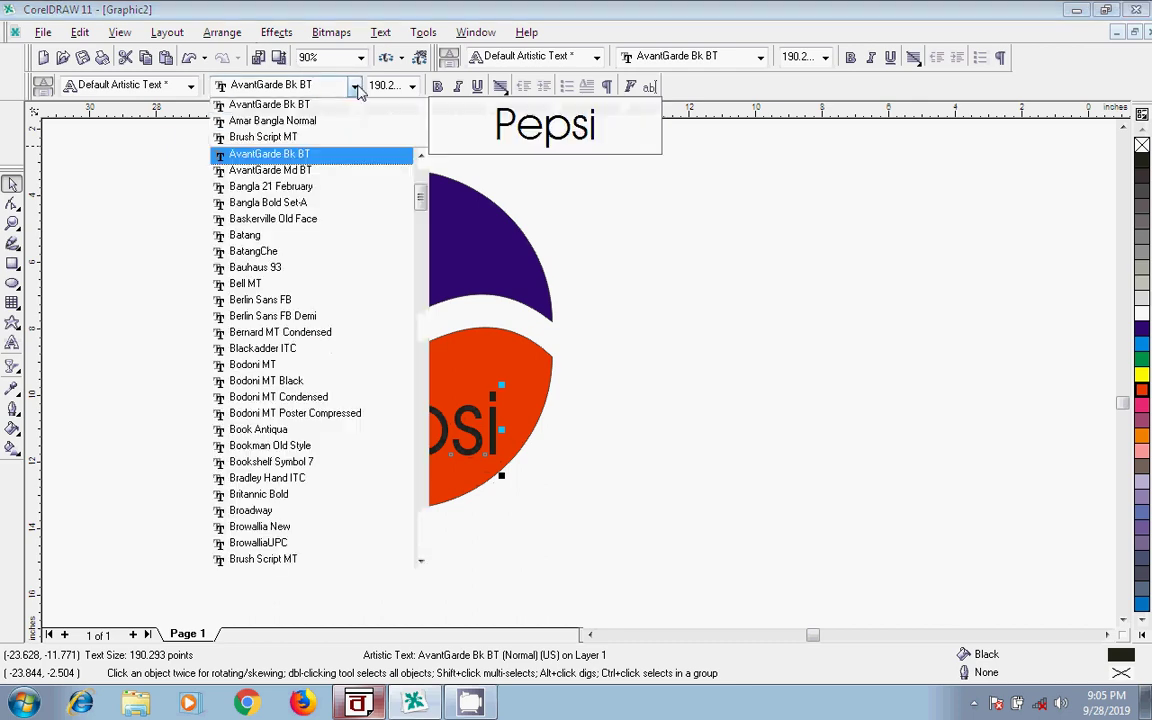
click(317, 140)
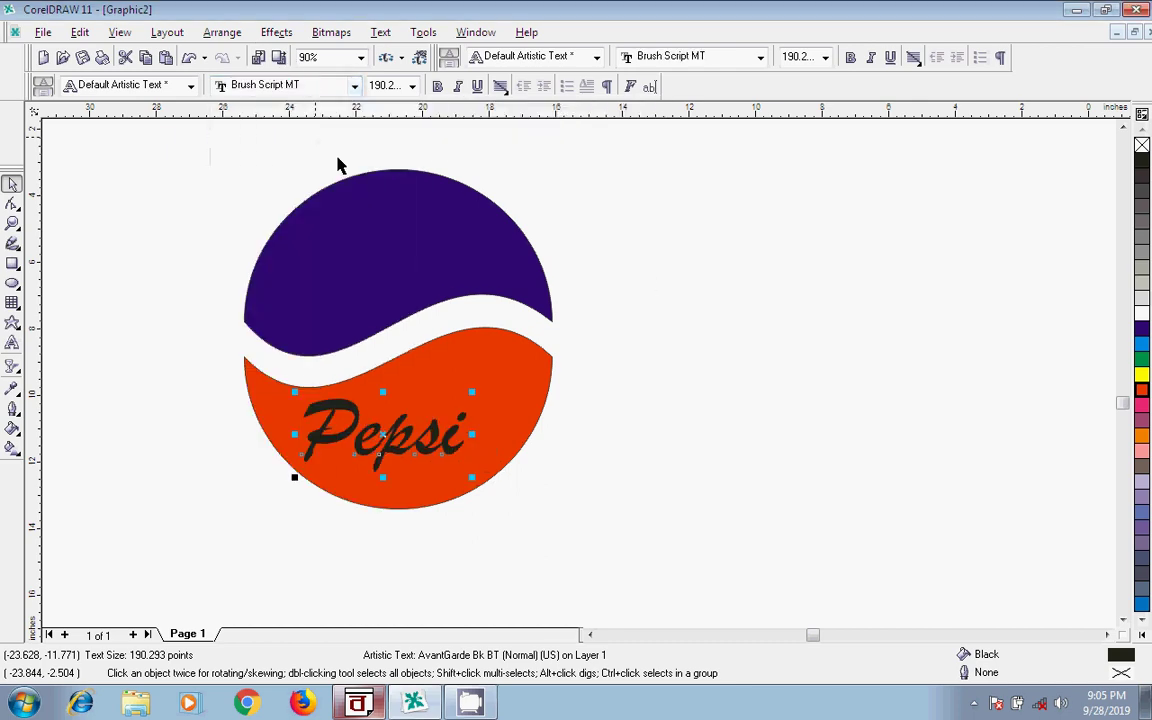
click(1142, 315)
click(787, 350)
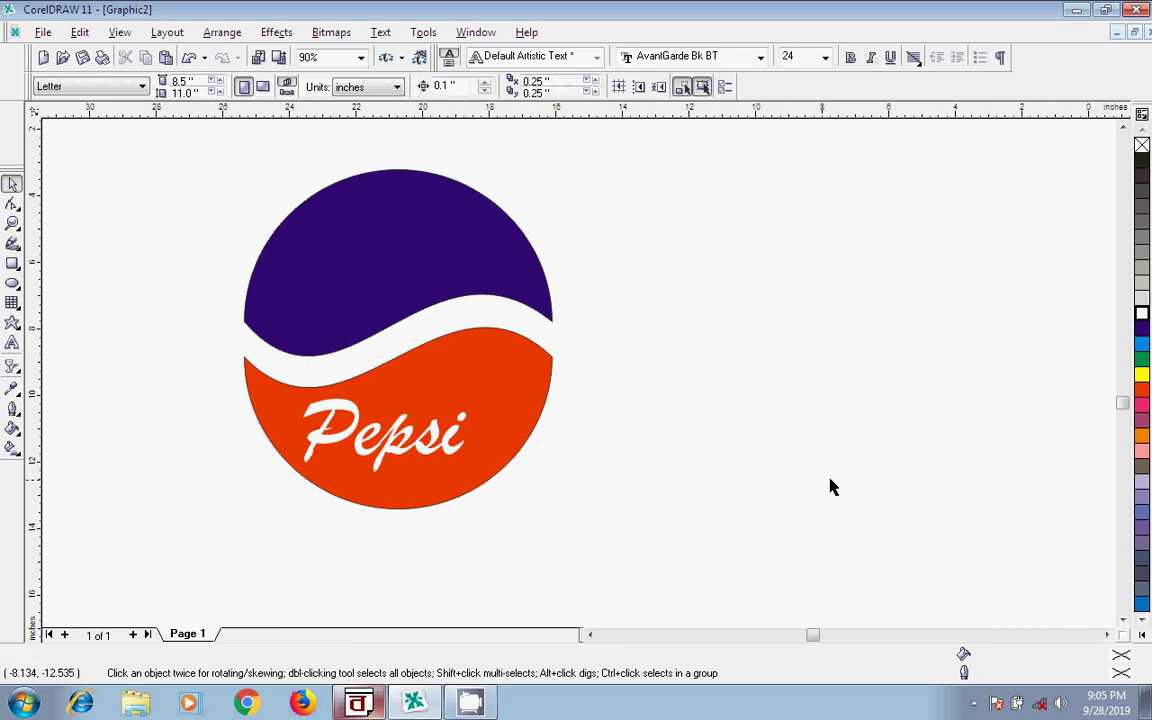
Step: Draw a 16-point Perfect Shapes star about 7.8 by 7.7 inches in the empty space beside the Pepsi logo
click(1106, 635)
click(1106, 635)
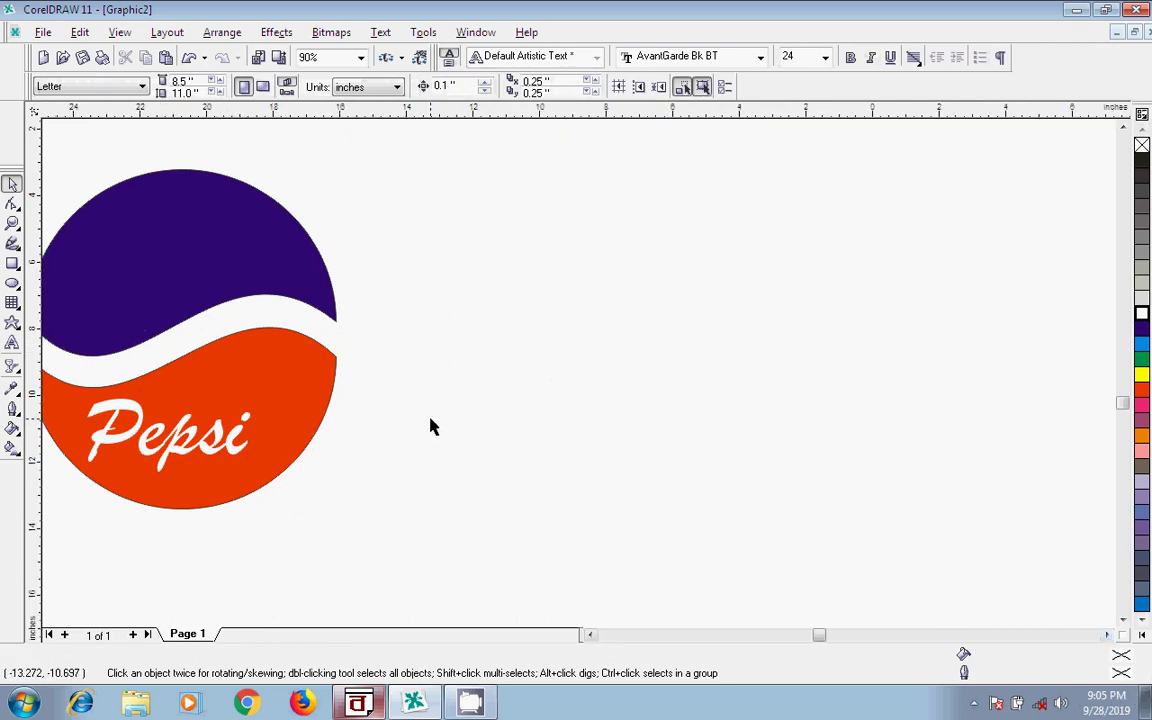
click(15, 330)
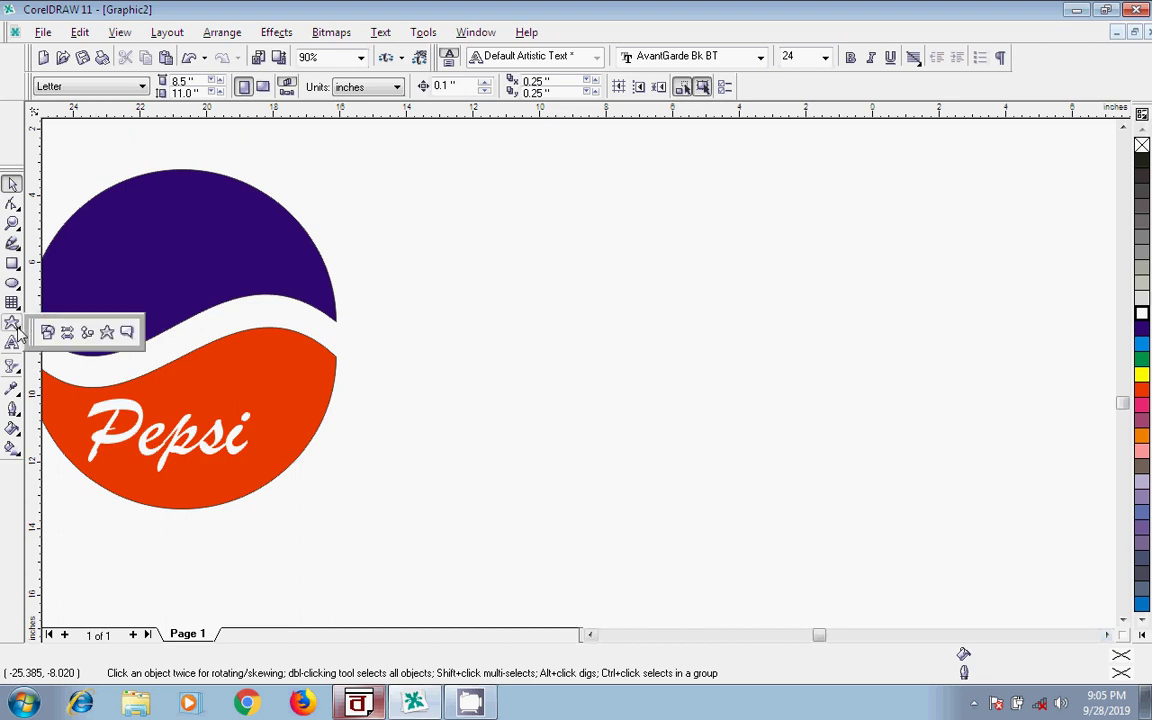
click(107, 333)
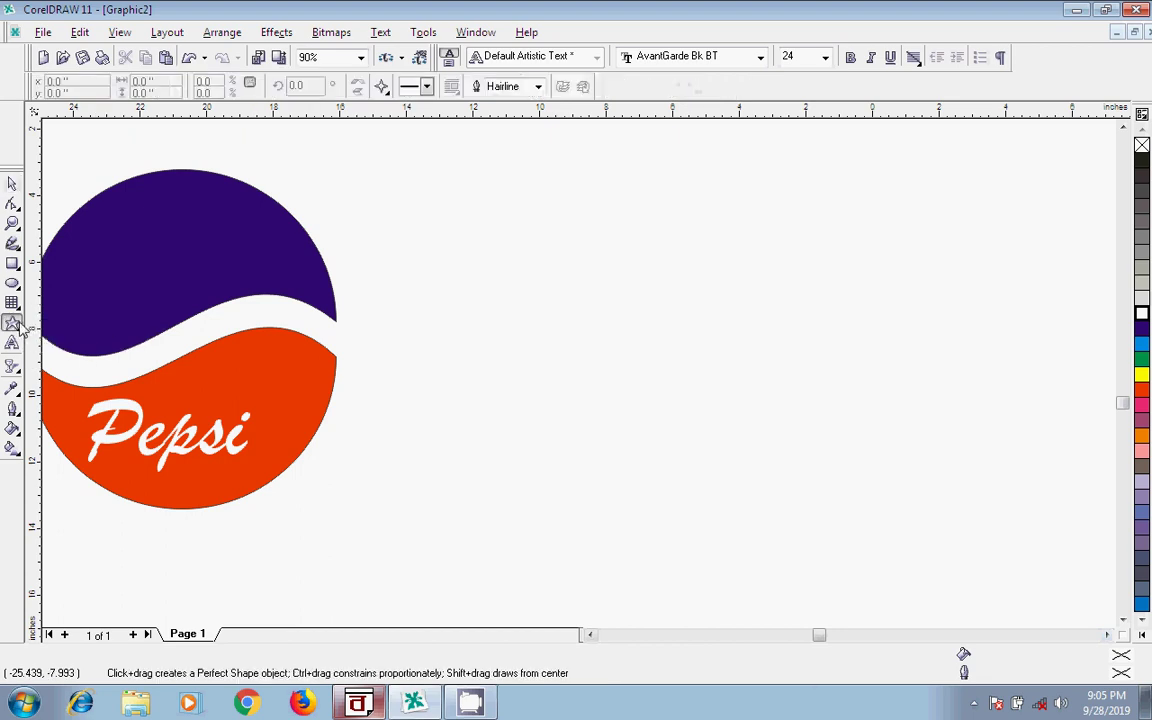
click(383, 86)
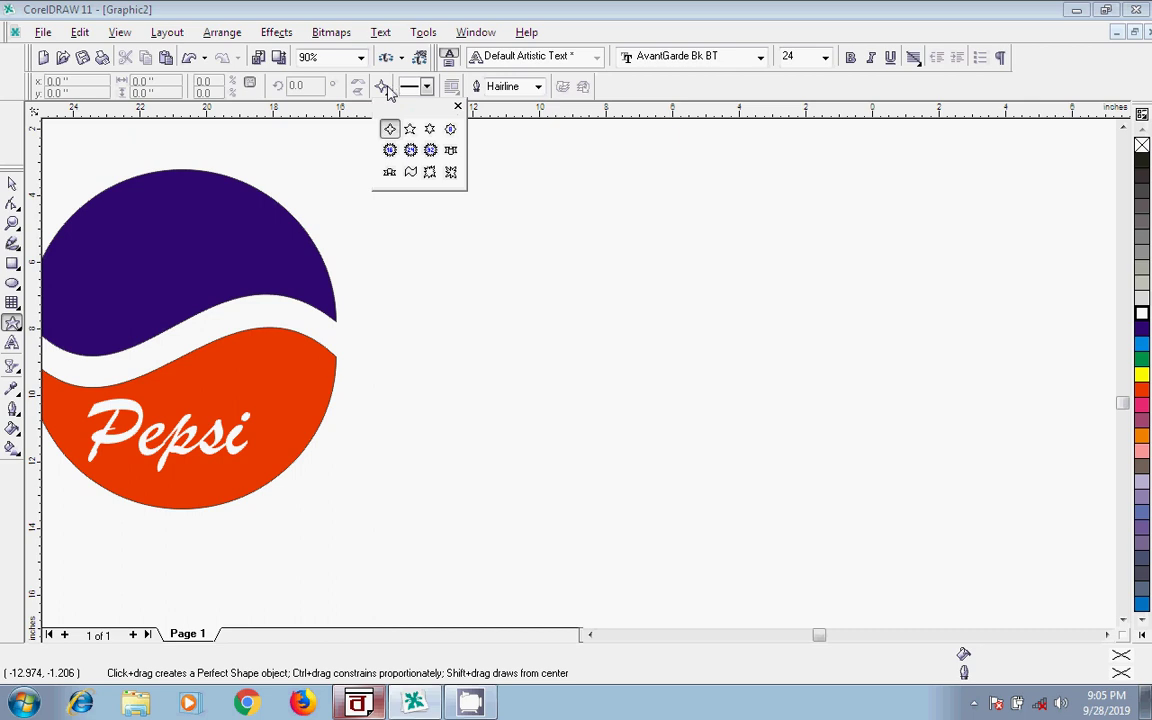
click(408, 149)
mouse_move(411, 195)
mouse_down()
mouse_move(620, 420)
mouse_move(674, 455)
mouse_up()
click(12, 184)
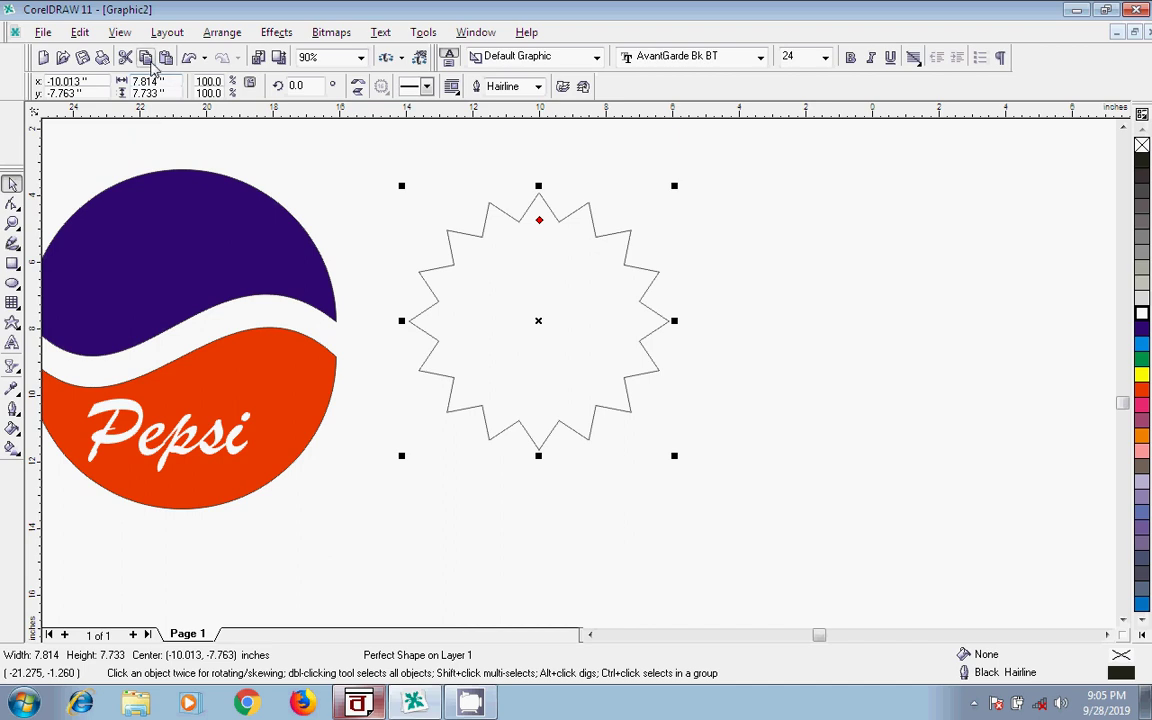
Step: Duplicate the 16-point star by copy and paste and move one star to the right of the other
click(146, 57)
click(162, 57)
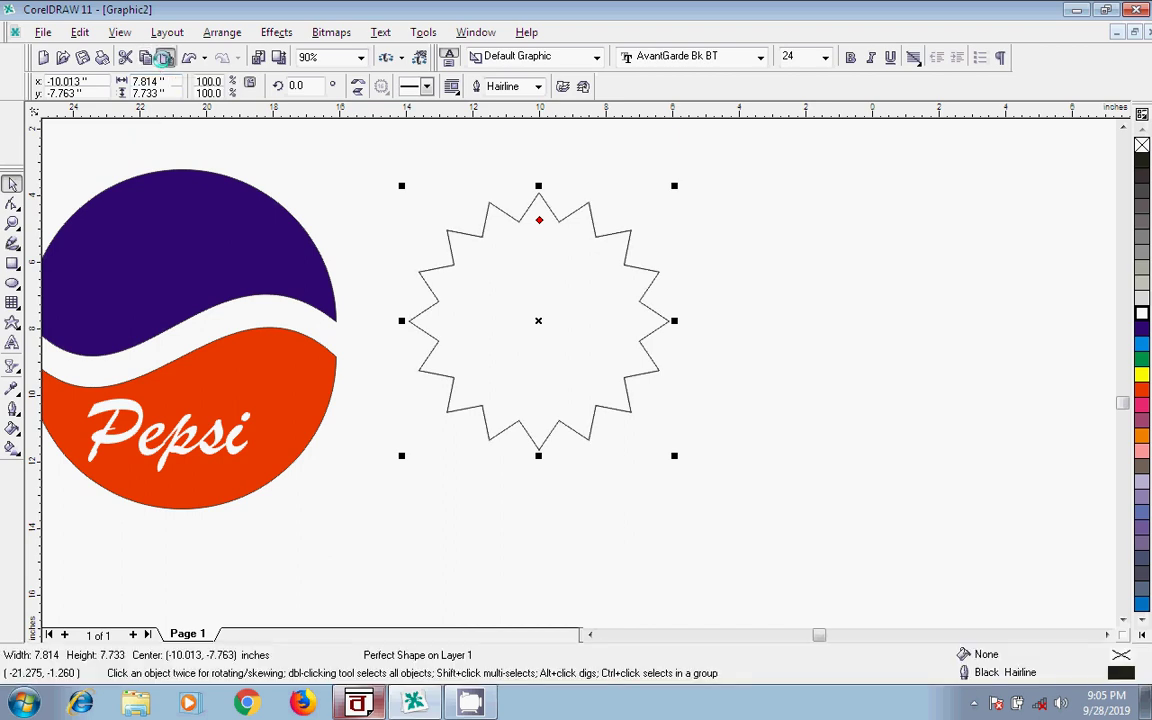
drag(540, 323, 780, 303)
Step: Fill the star nearer the Pepsi logo with black and the other star with yellow
click(486, 408)
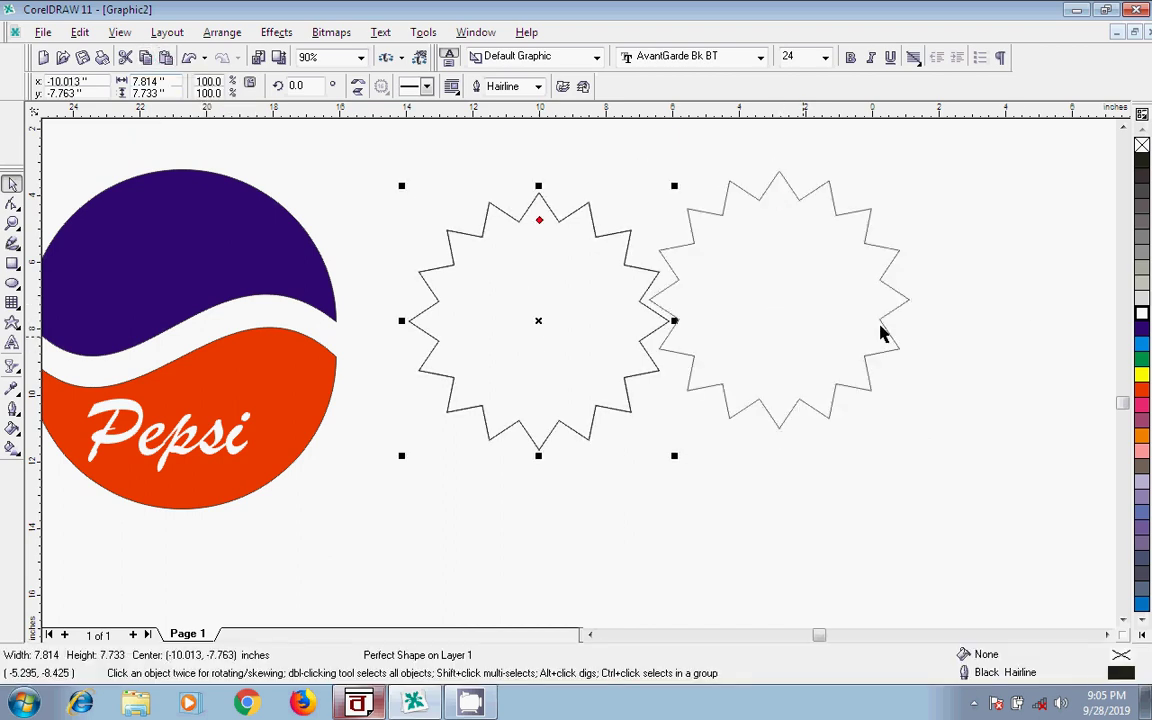
click(1142, 168)
click(818, 303)
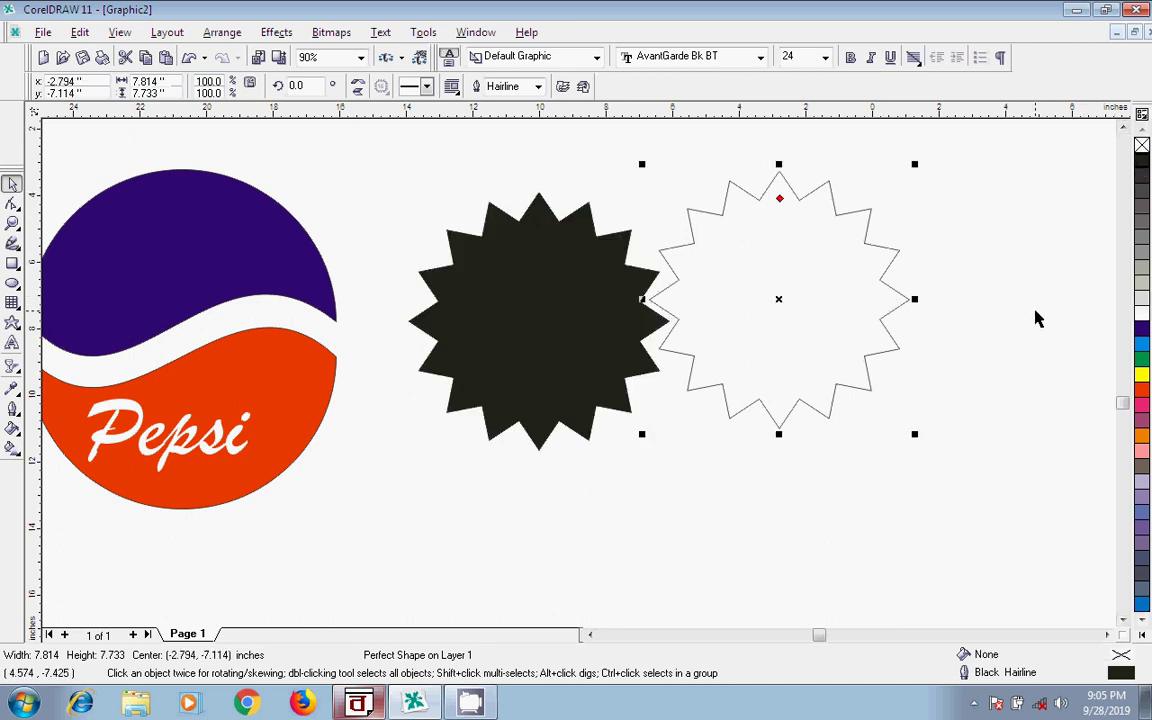
click(1141, 374)
Step: Move the yellow star over the black one, offset about 0.5 inch upward so the black forms a shadow
drag(823, 327, 579, 321)
click(579, 321)
click(715, 368)
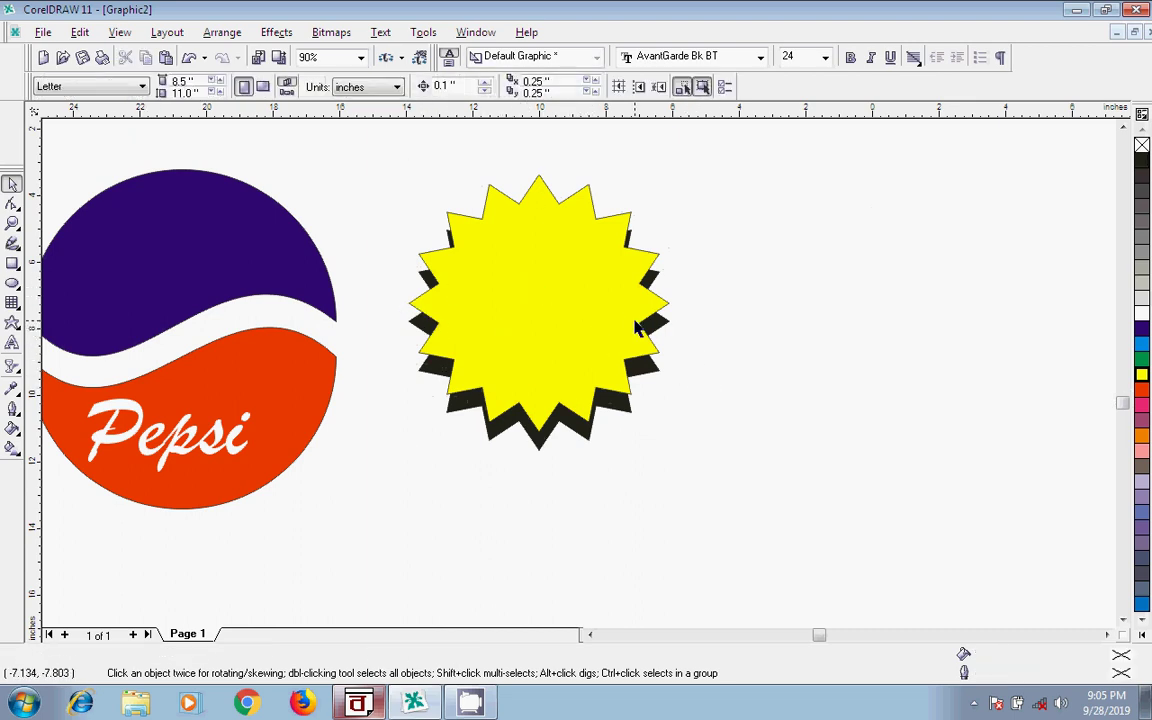
Step: Draw an irregular Perfect Shapes starburst about 6.9 by 6.6 inches to the right of the yellow star and fill it with magenta
click(12, 324)
click(384, 88)
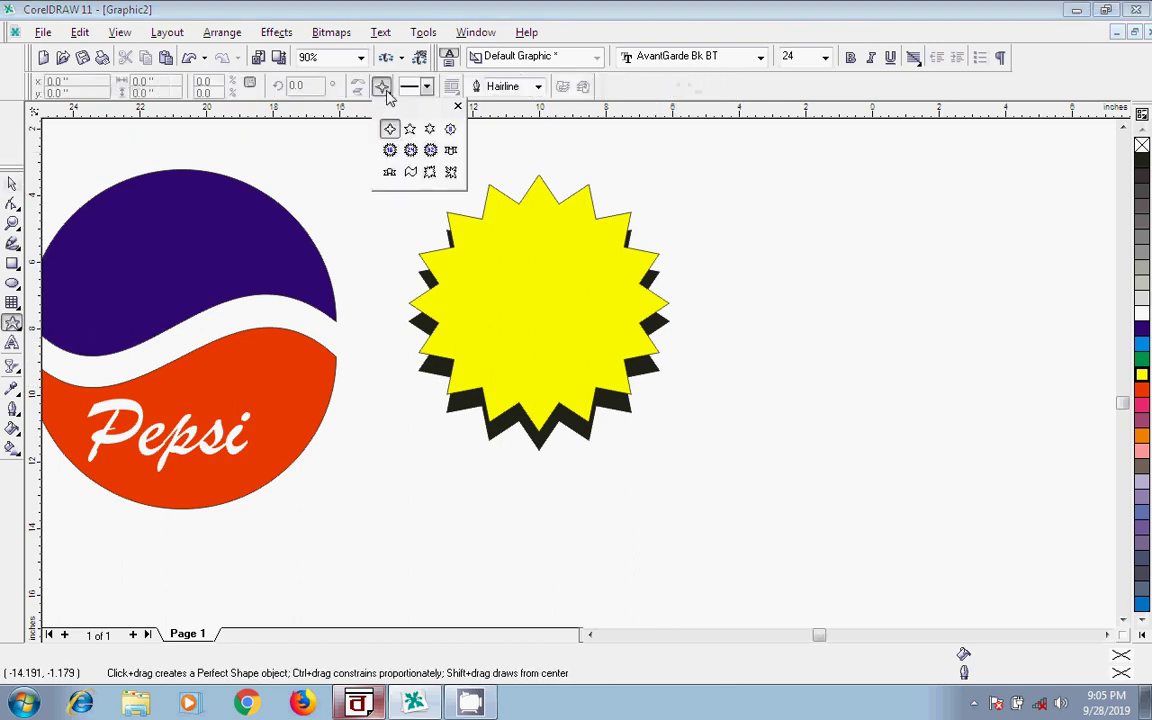
click(451, 172)
drag(786, 220, 1020, 444)
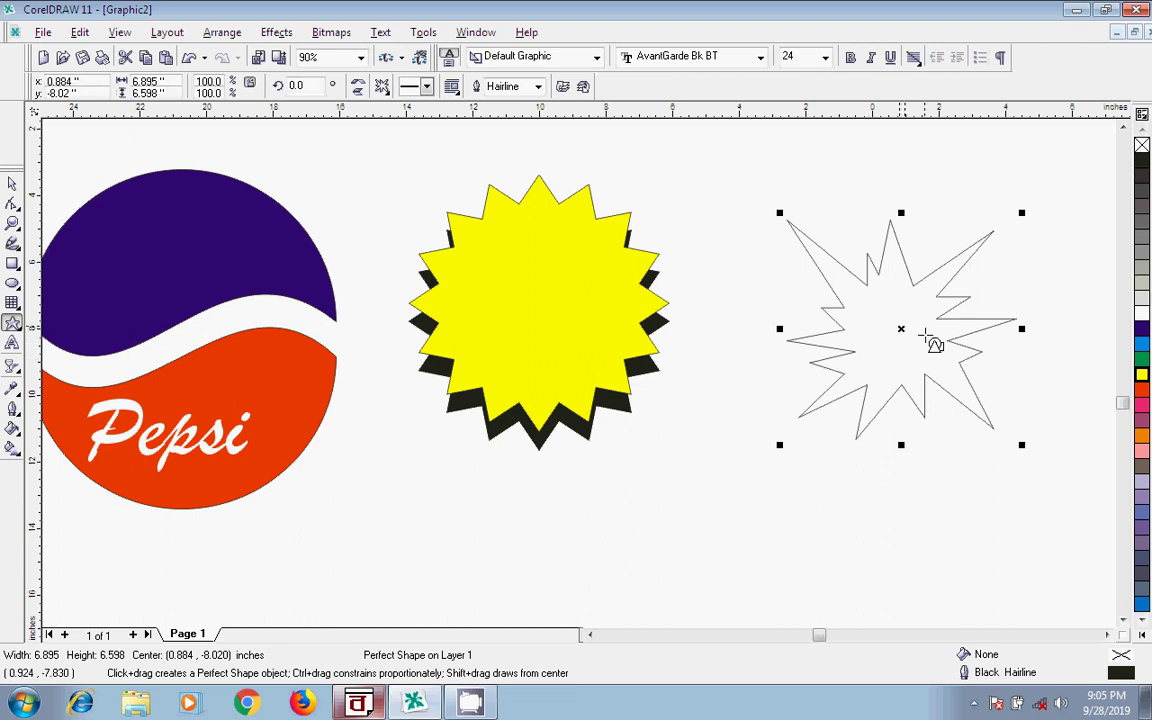
click(1141, 373)
click(1141, 388)
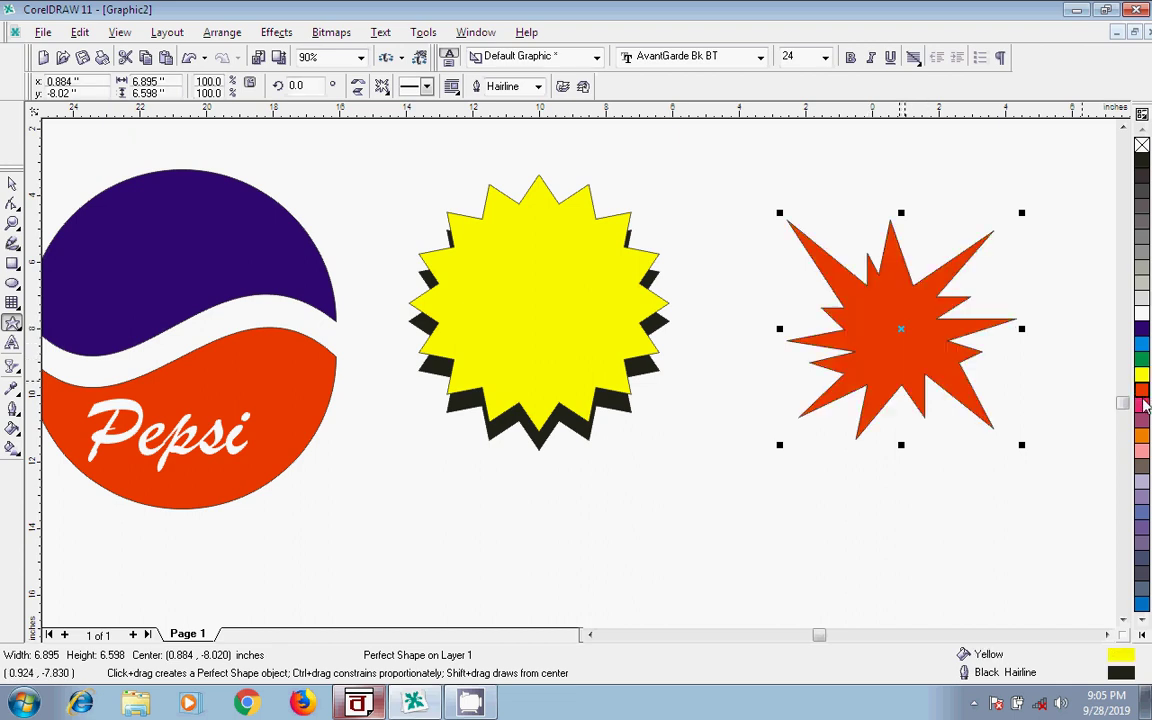
click(1141, 404)
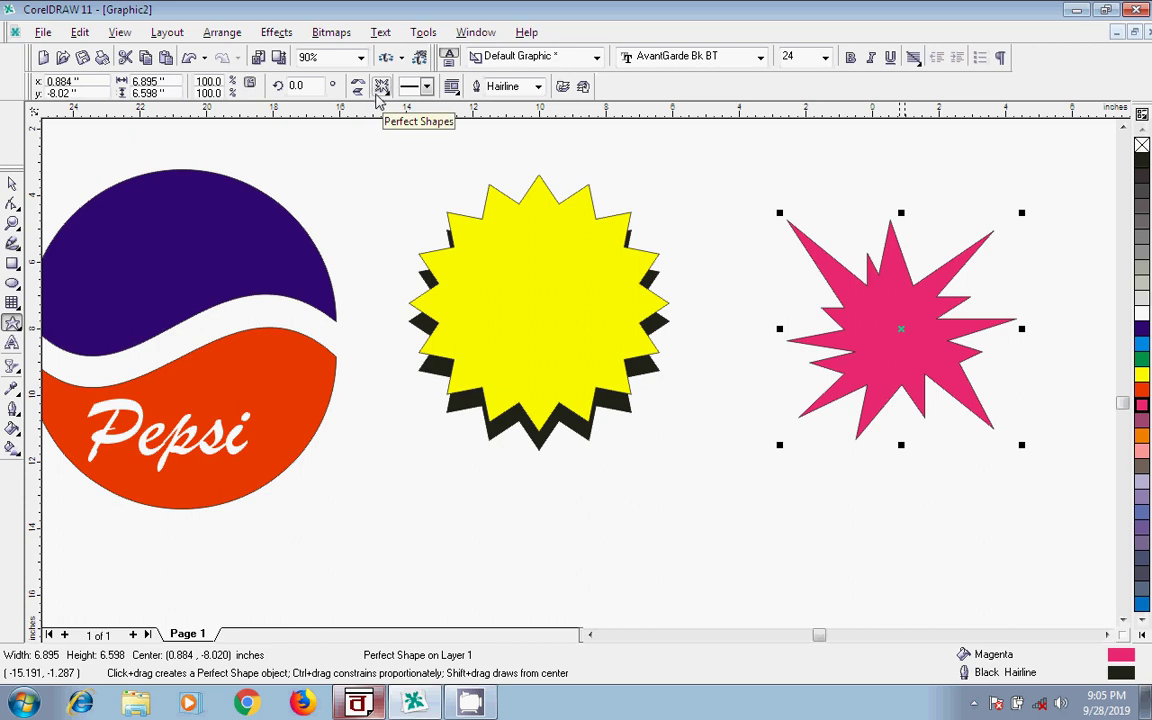
Step: Draw an unfilled Perfect Shapes wave banner about 7.0 by 2.7 inches below and between the yellow star and the starburst
click(382, 87)
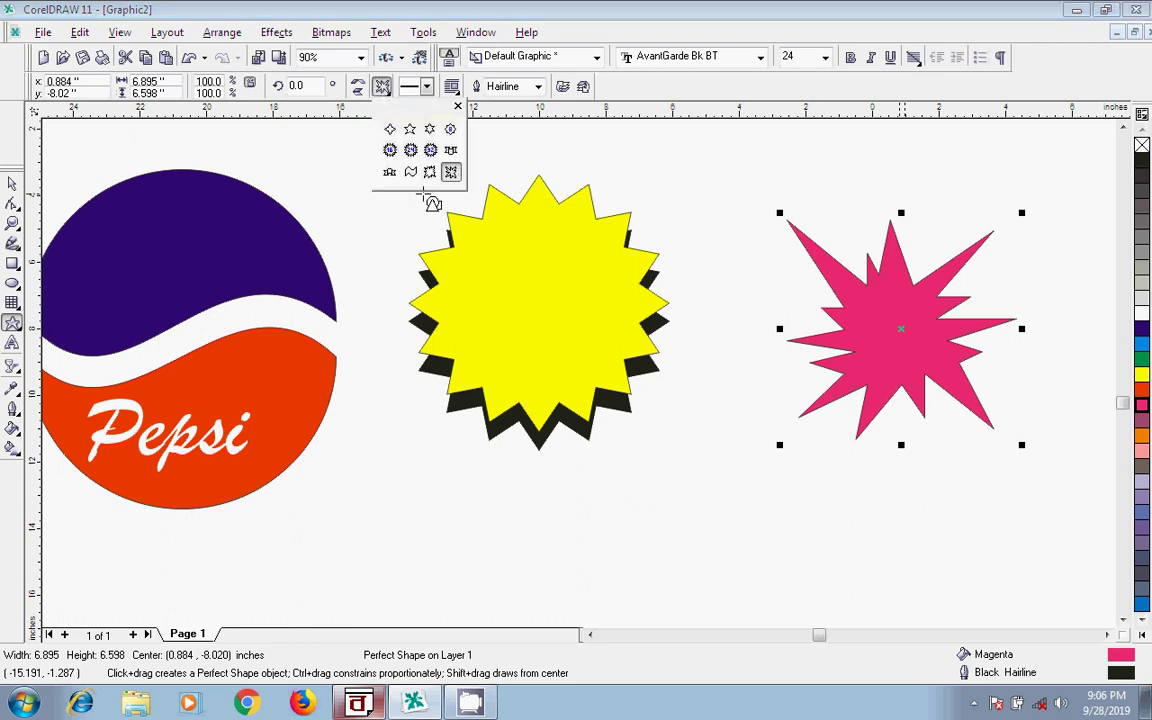
click(410, 173)
drag(609, 482, 842, 572)
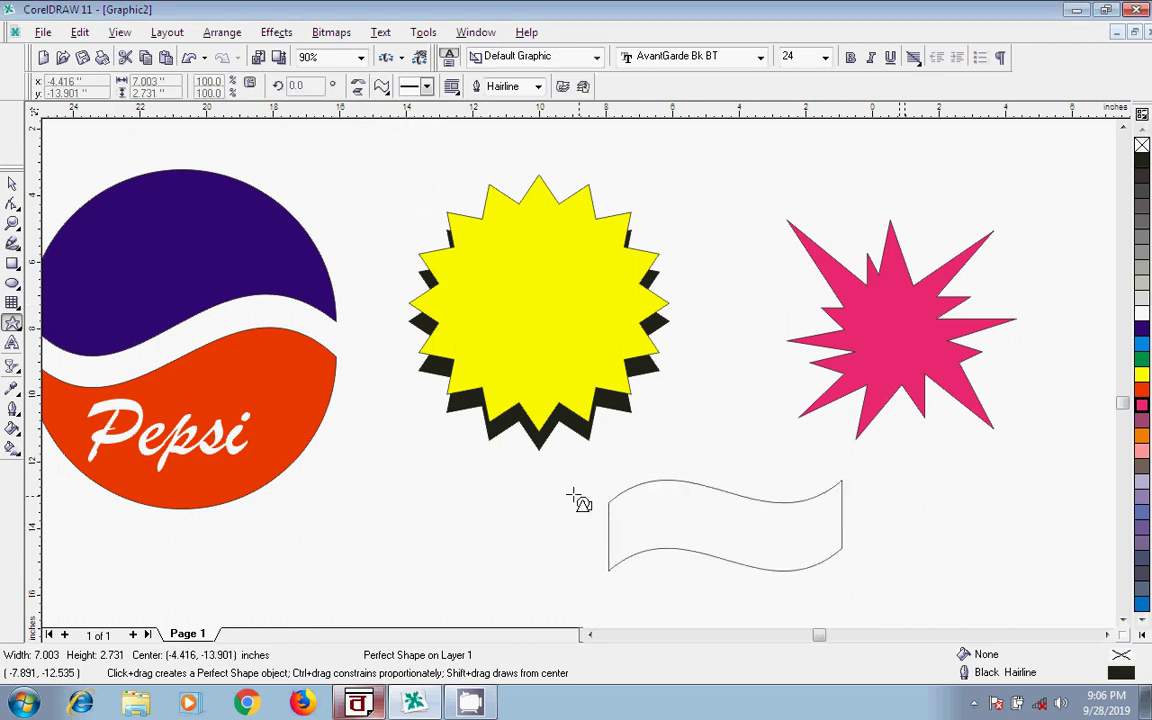
Step: Draw a right-pointing arrow about 6.4 by 2.5 inches left of the wave banner, shorten its arrowhead and fill it with red
click(20, 331)
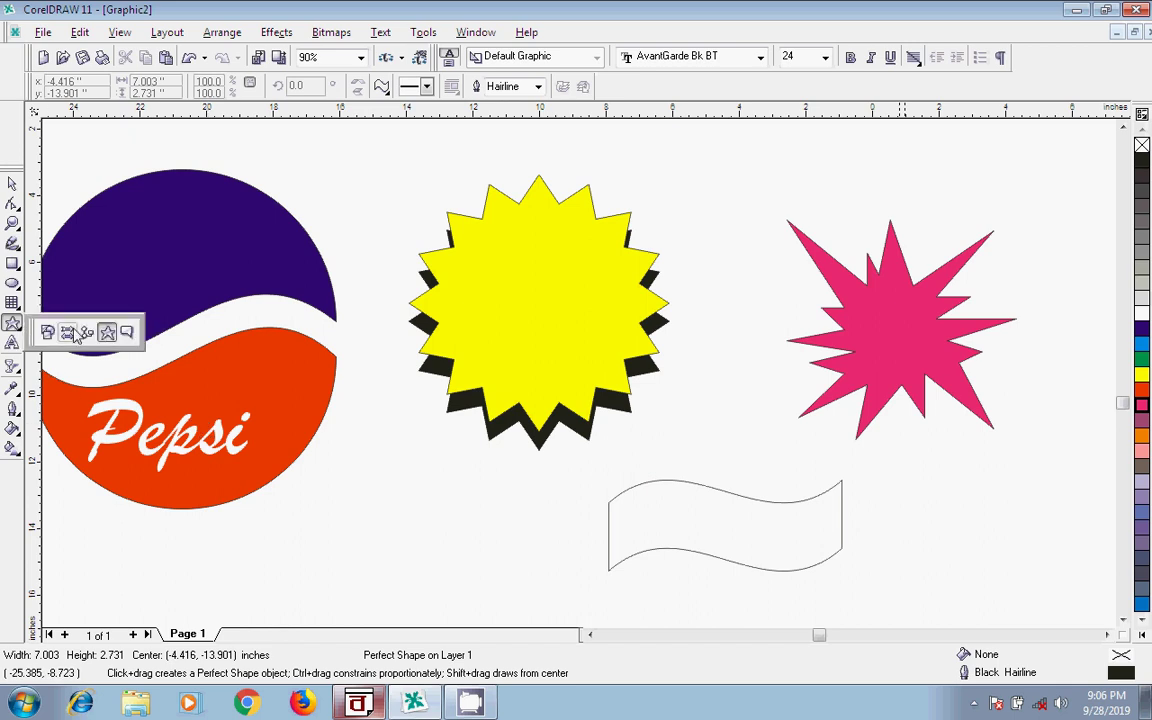
click(67, 334)
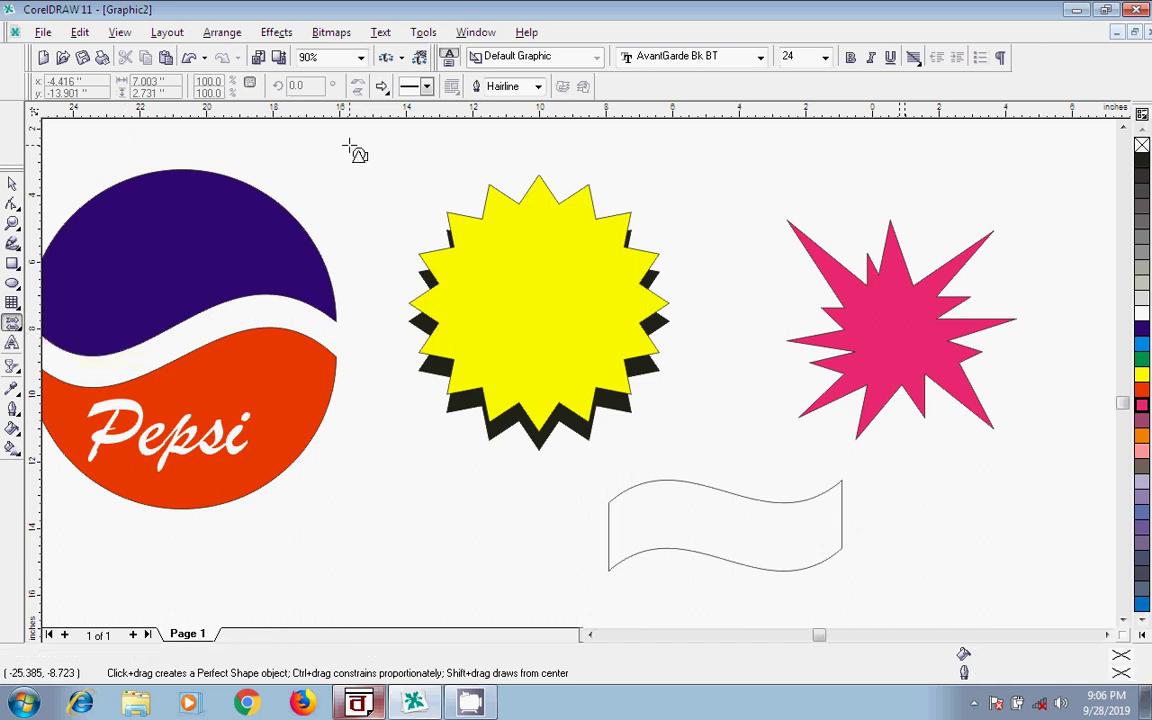
click(381, 87)
click(390, 130)
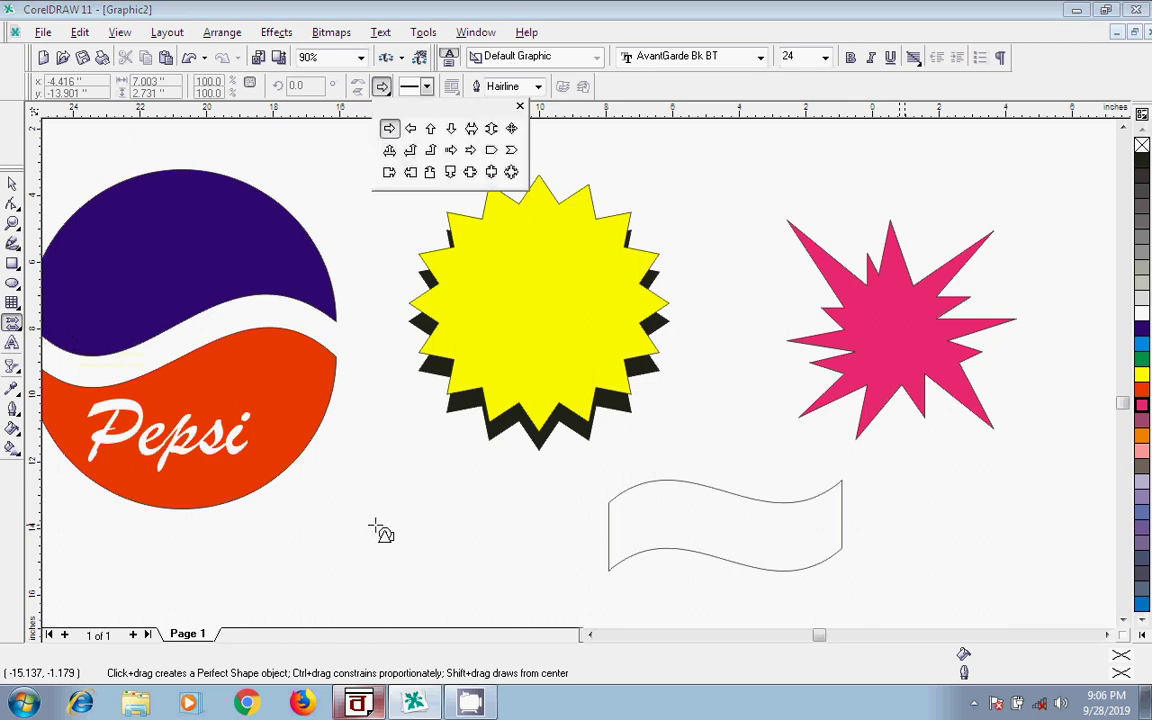
drag(301, 461, 519, 547)
mouse_move(406, 478)
mouse_down()
mouse_move(442, 488)
mouse_move(435, 476)
mouse_up()
click(1142, 395)
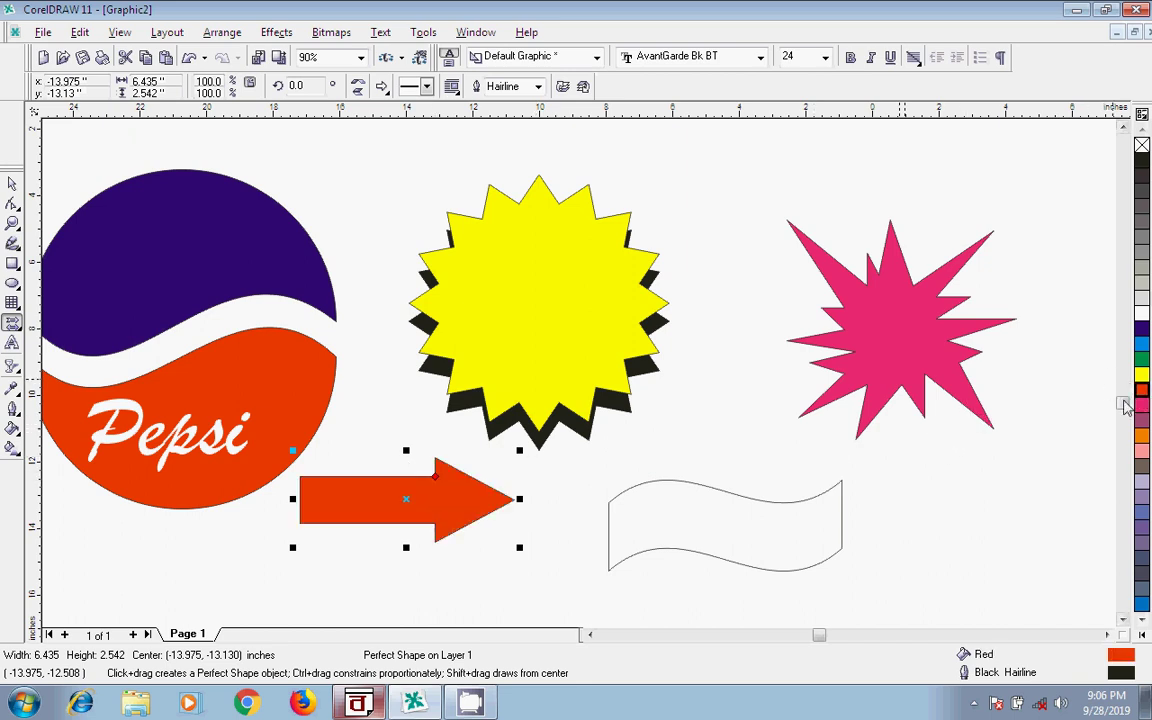
Step: Spray a nearly horizontal strip of Artistic Media grass about 17 inches wide in the empty area below the arrow and wave banner
click(1122, 620)
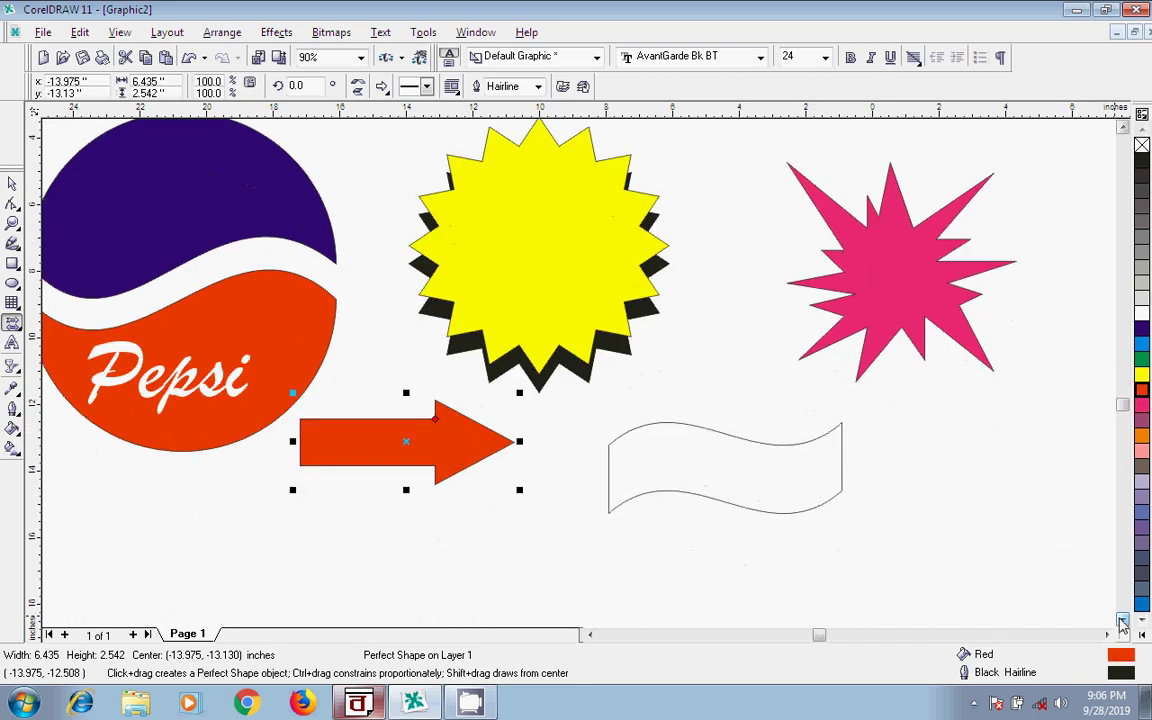
click(1122, 620)
click(1122, 620)
click(1122, 620)
click(1122, 620)
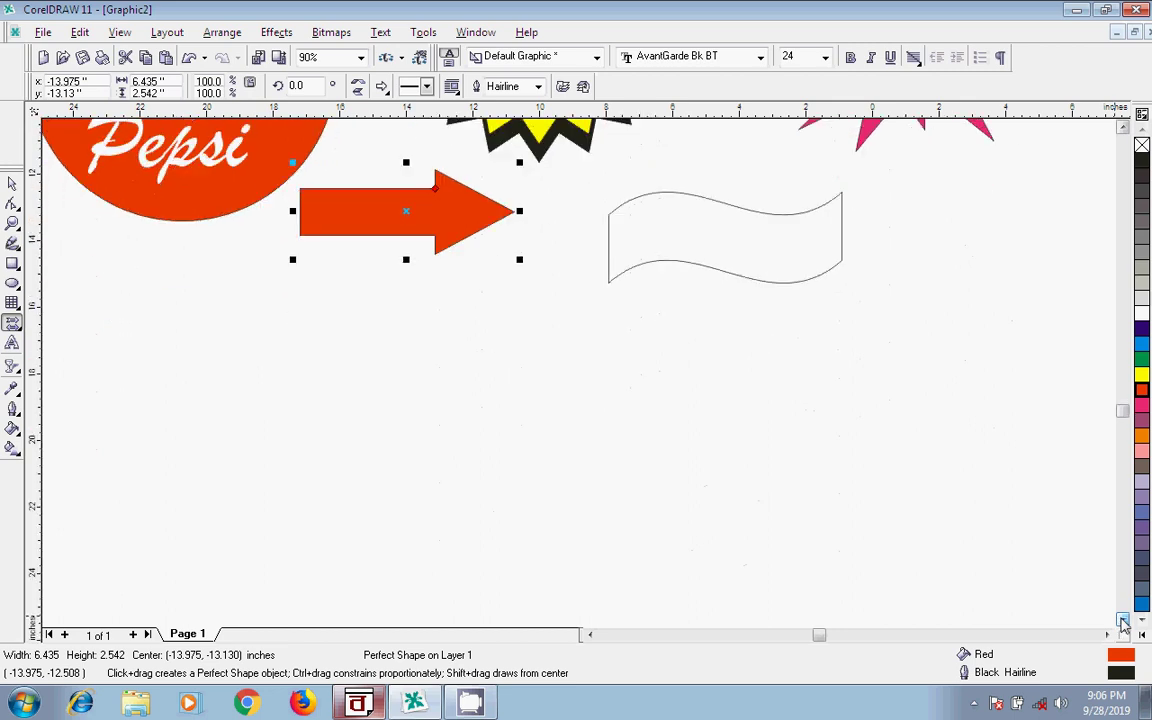
click(1122, 620)
click(1122, 620)
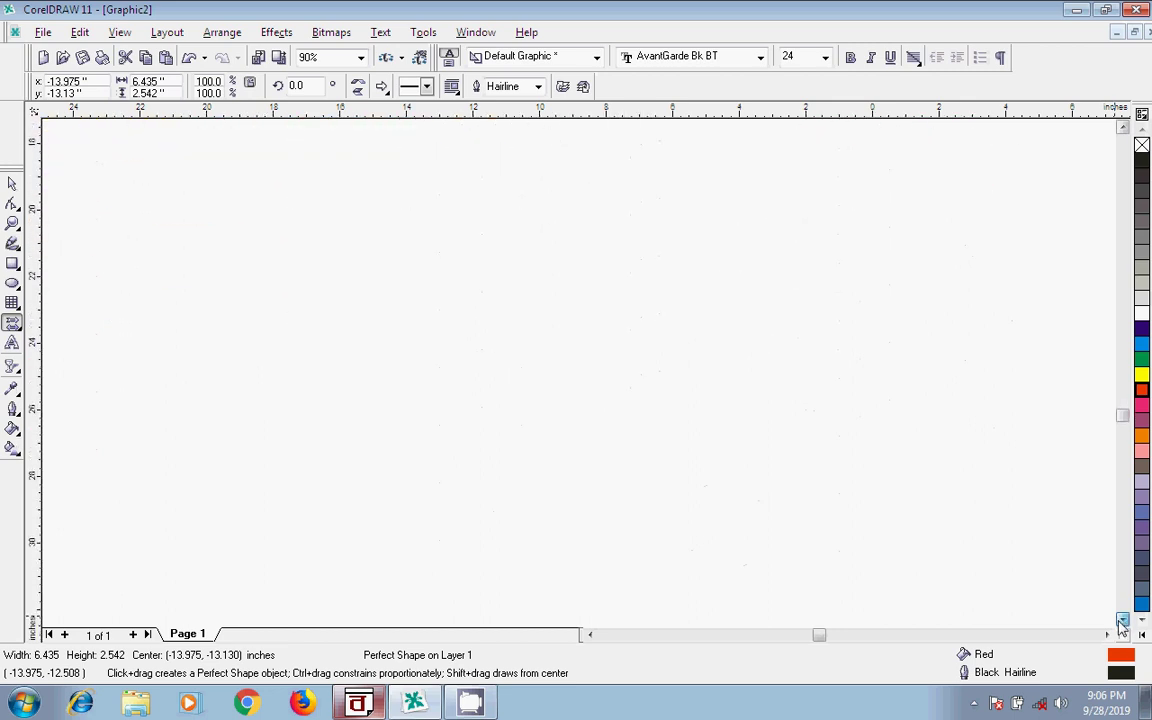
click(12, 243)
click(381, 86)
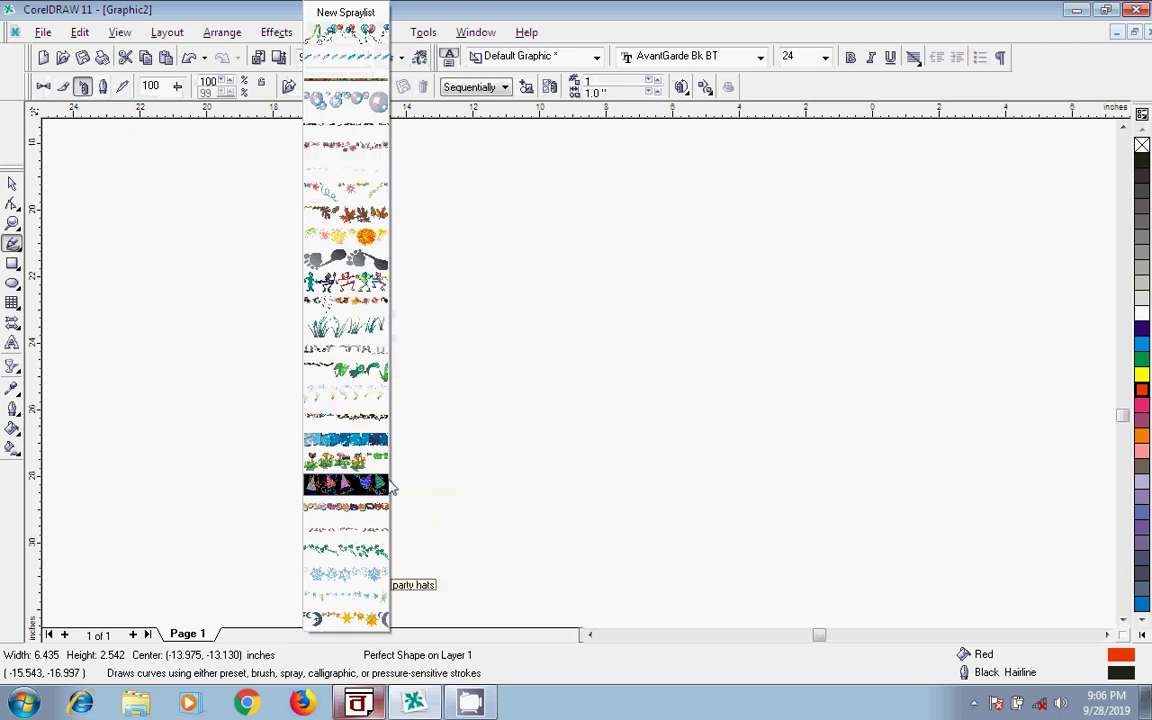
click(353, 338)
drag(411, 485, 945, 468)
key(Escape)
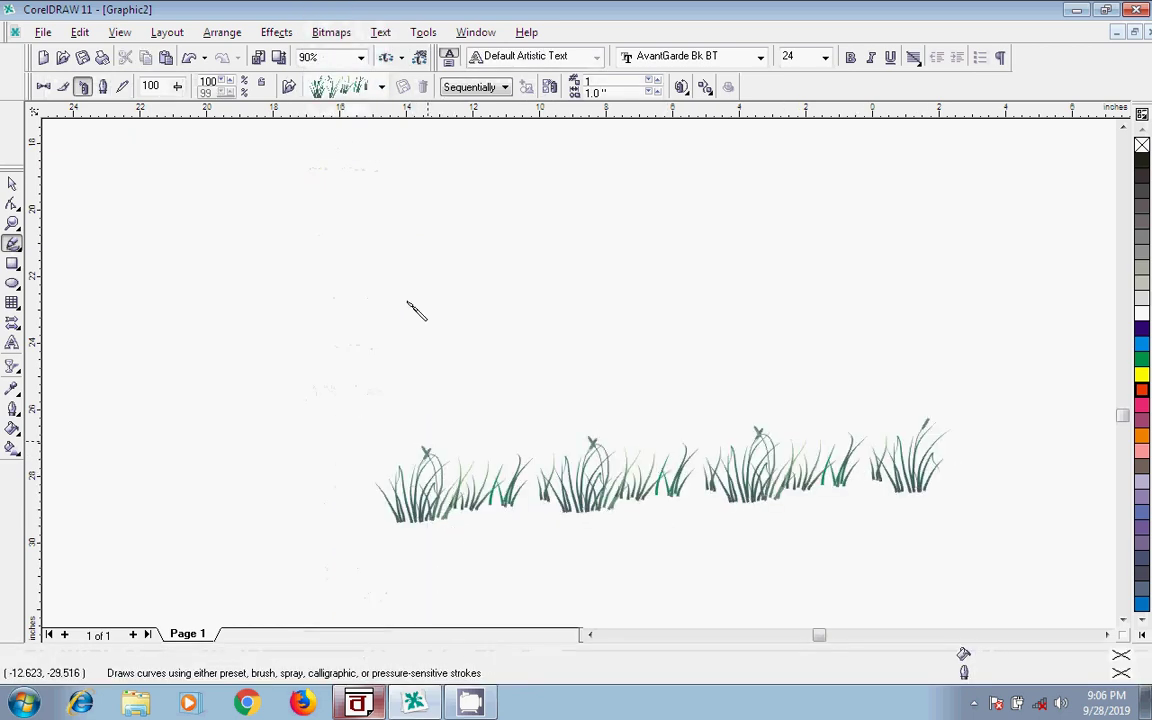
Step: Spray a short horizontal row of Artistic Media balloons about 8 inches wide above the left half of the grass
click(382, 87)
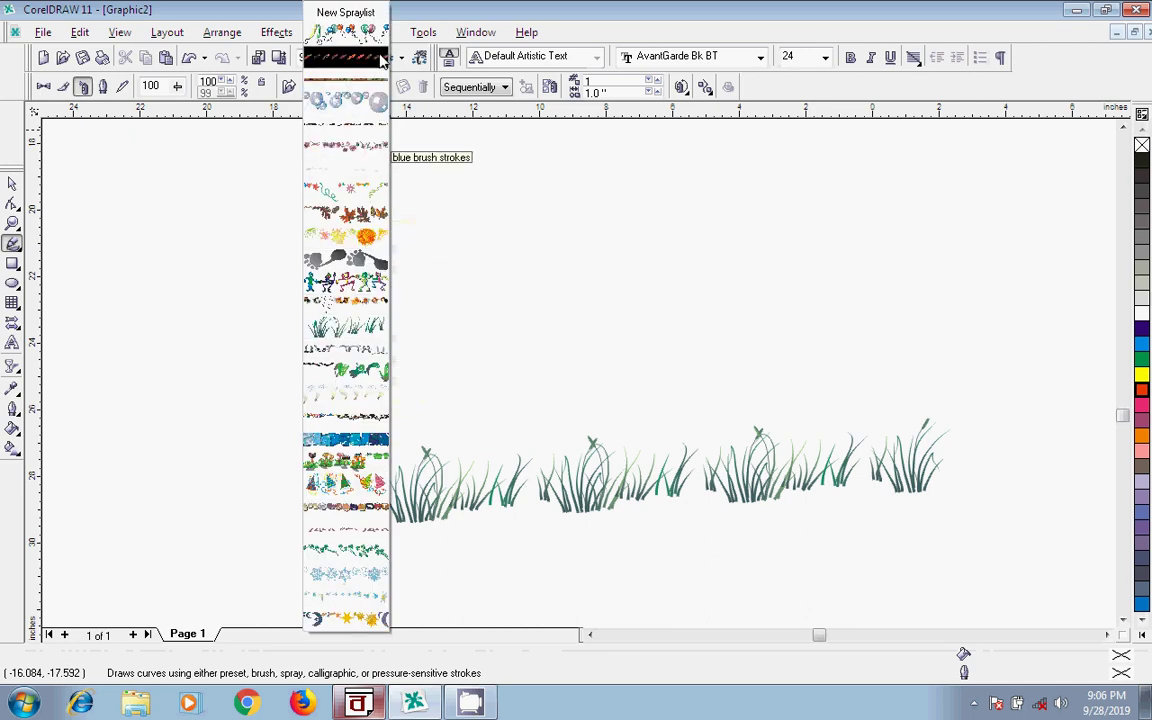
click(340, 53)
drag(360, 309, 605, 314)
key(Escape)
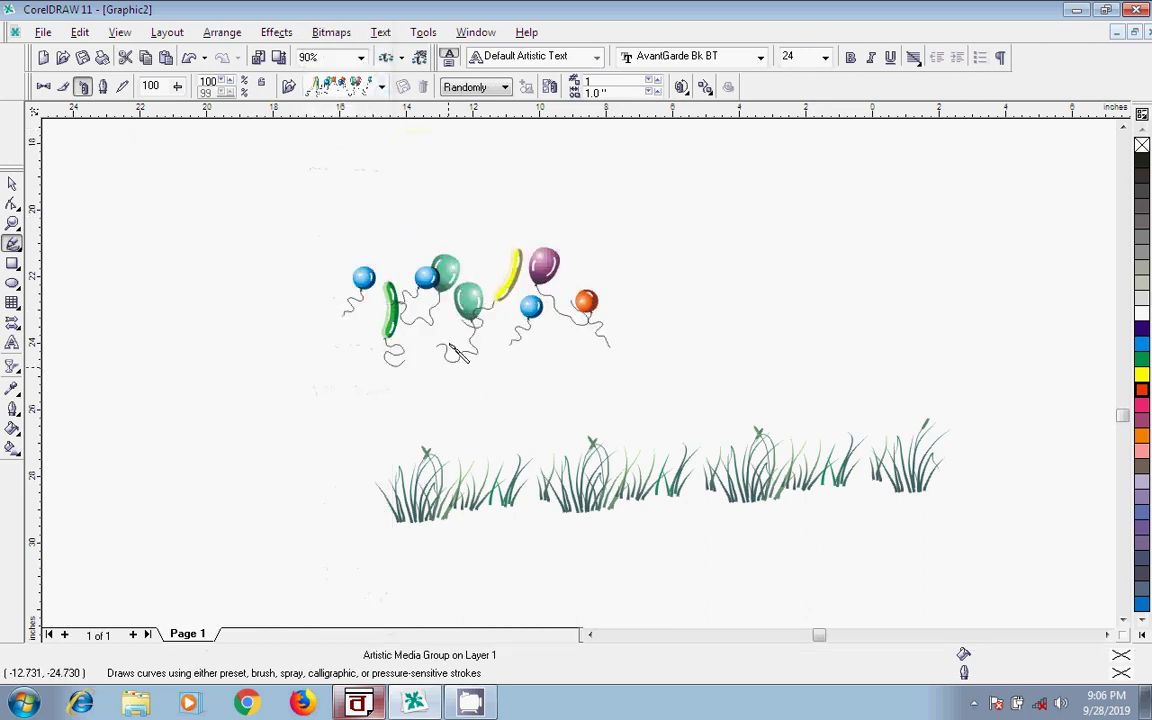
Step: Spray a row of Artistic Media cherry blossom about 10 inches long across the middle of the grass strip
click(381, 87)
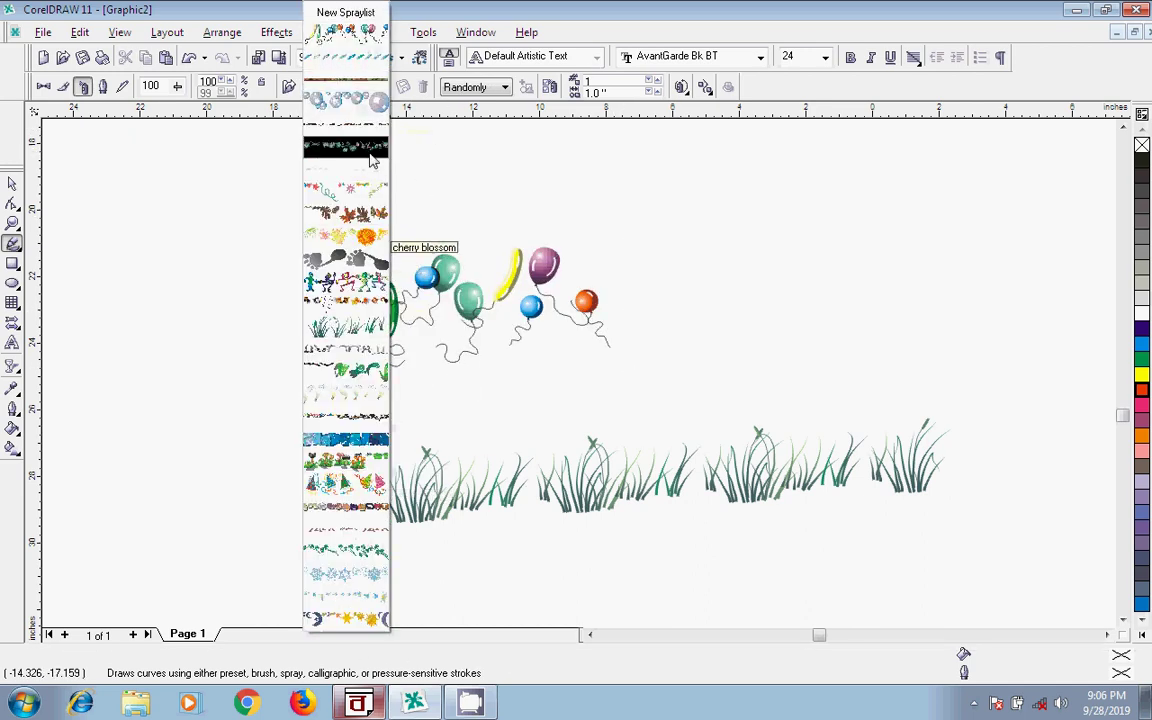
click(338, 148)
mouse_move(390, 470)
mouse_down()
mouse_move(445, 455)
mouse_move(860, 452)
mouse_up()
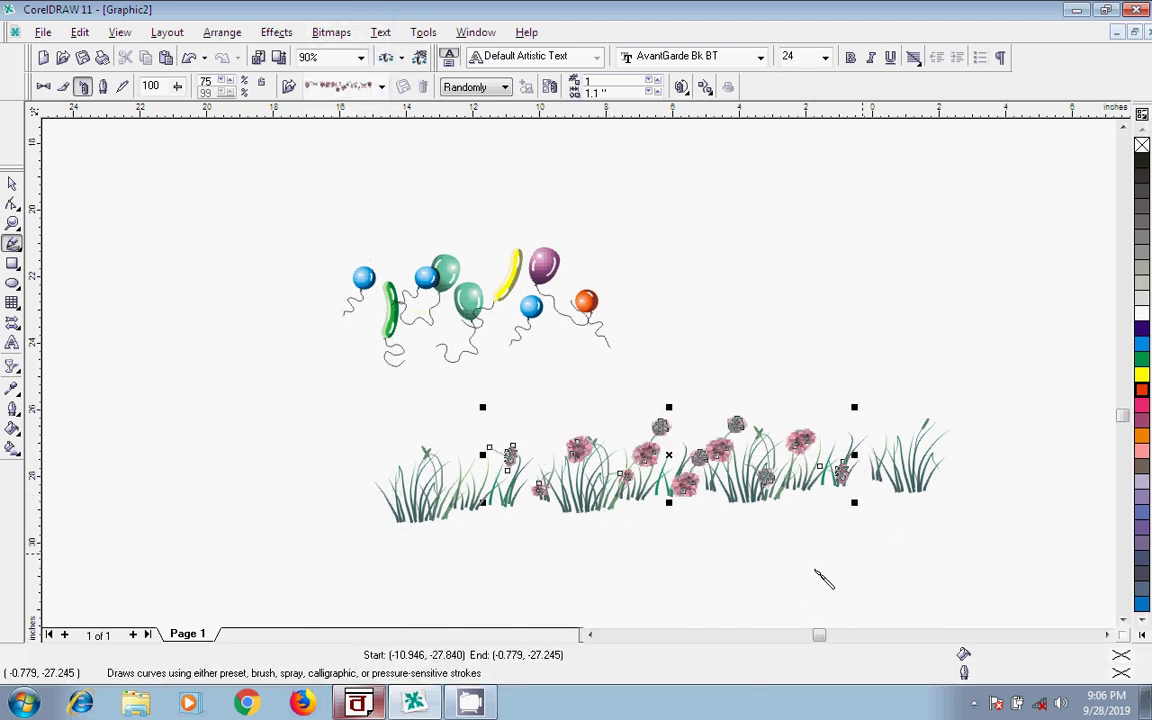
key(Escape)
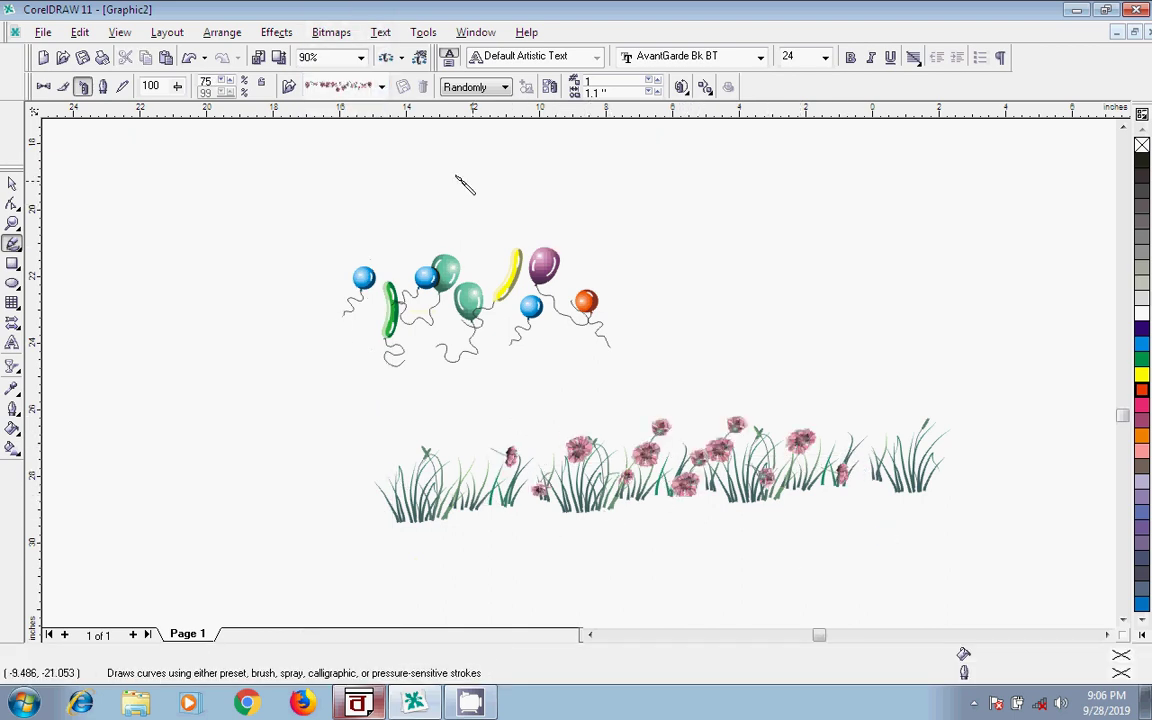
Step: Spray a small flock of grey flying birds with Artistic Media above the right end of the grass, level with the balloons
click(383, 88)
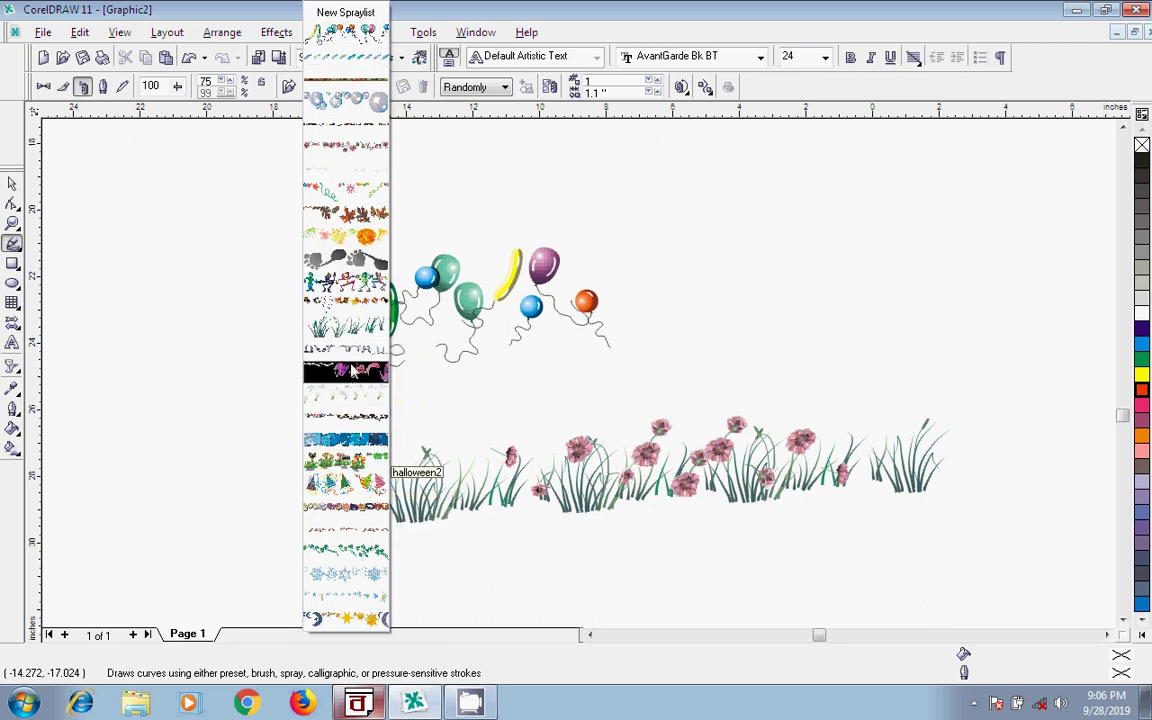
click(380, 327)
drag(905, 257, 689, 311)
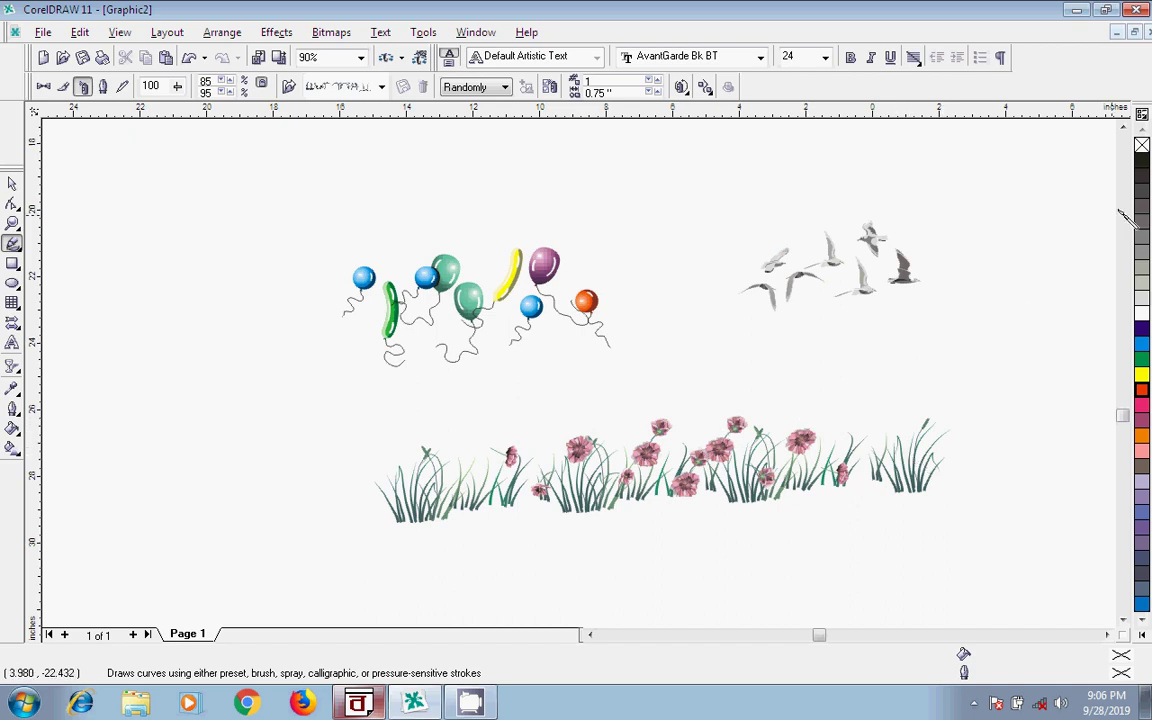
click(1122, 128)
drag(1122, 128, 1122, 131)
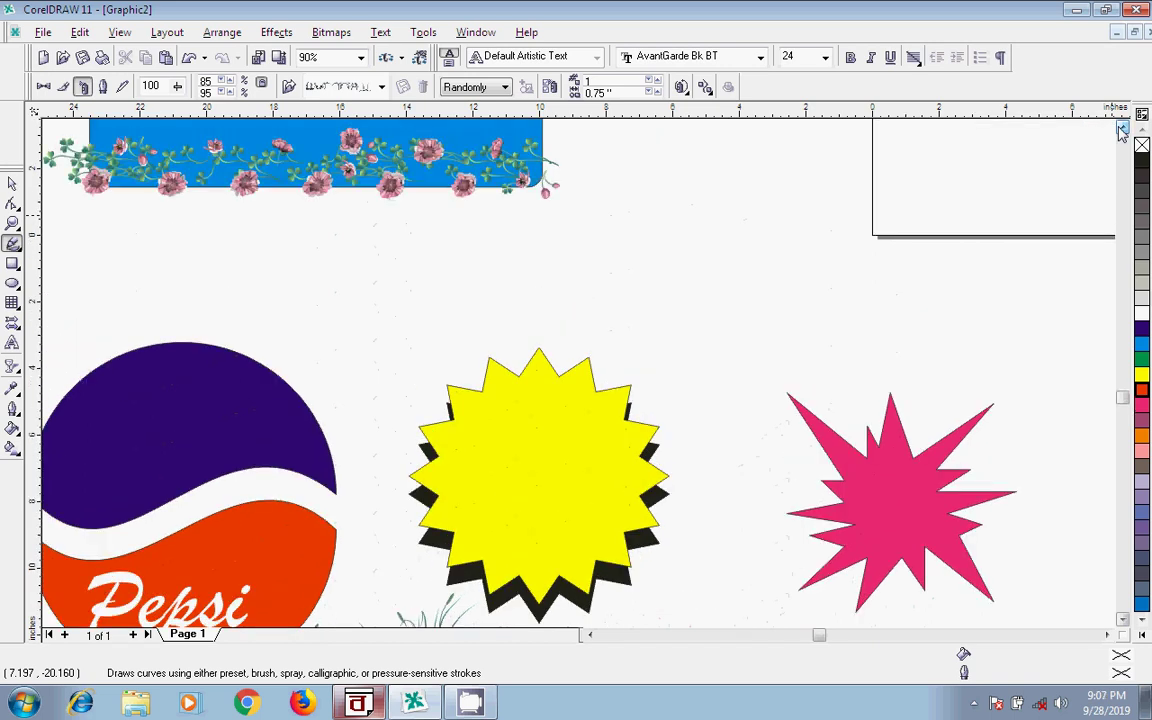